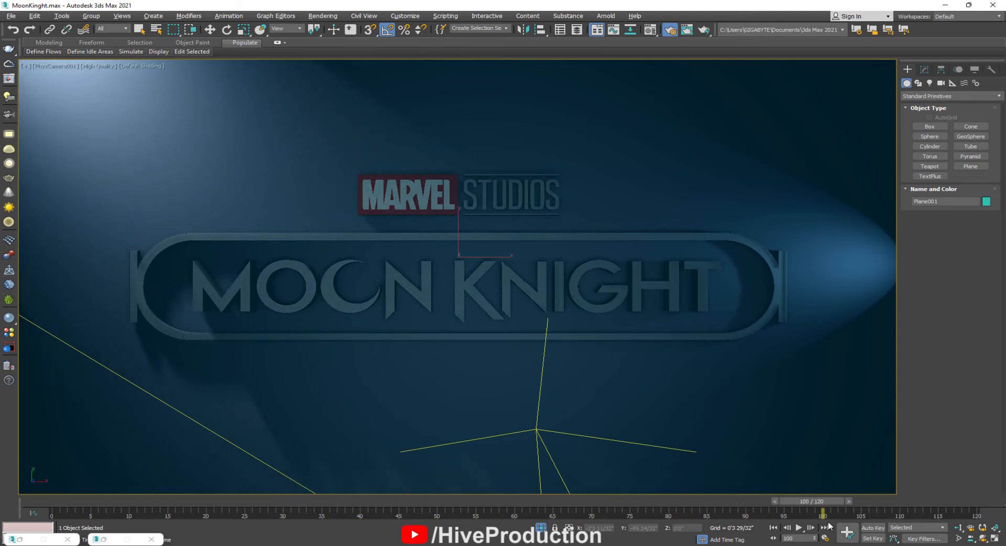
Switch to Illustrator and look over the MOON KNIGHT and MARVEL STUDIOS logo images, finishing on 202110.png.
{"action": "left_click_drag", "start_coordinate": [956, 525], "coordinate": [17, 216]}
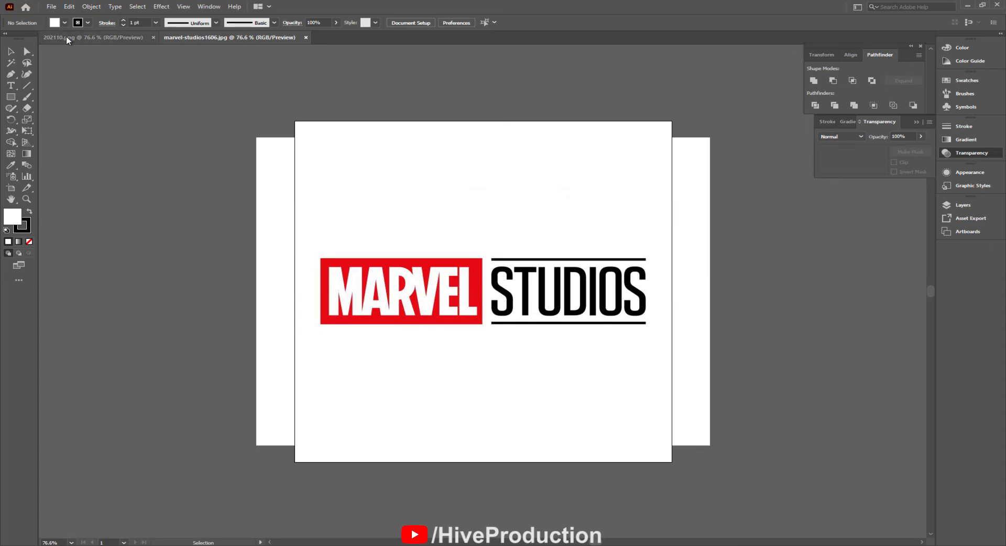
{"action": "left_click", "coordinate": [62, 36]}
{"action": "key", "text": "ctrl+a"}
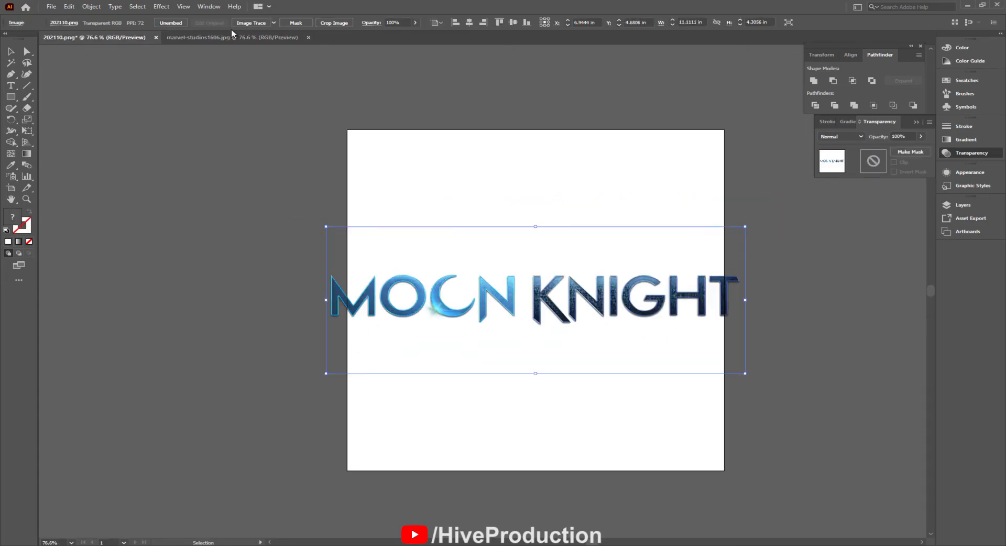
{"action": "left_click", "coordinate": [232, 37]}
{"action": "left_click_drag", "start_coordinate": [468, 346], "coordinate": [491, 324]}
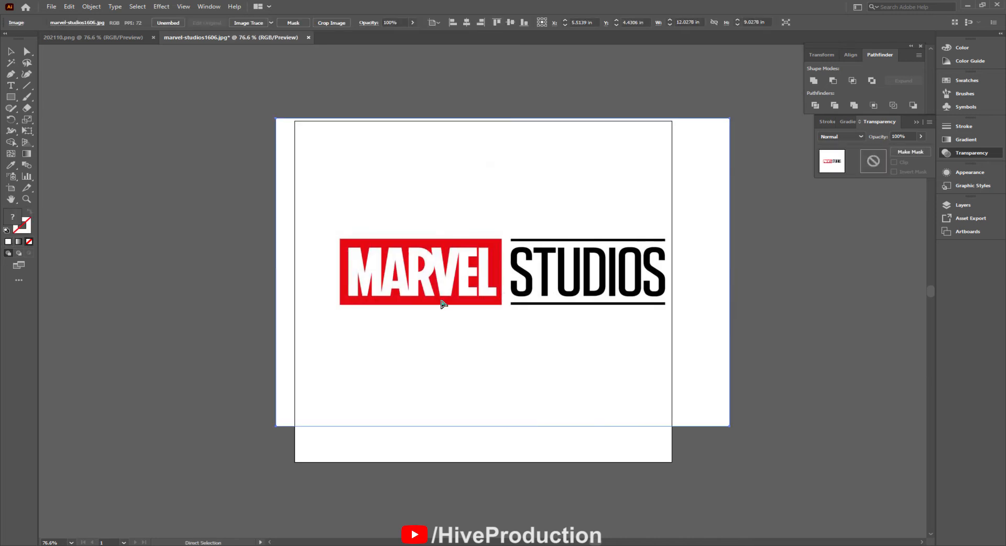
{"action": "key", "text": "ctrl+z"}
{"action": "left_click", "coordinate": [106, 39]}
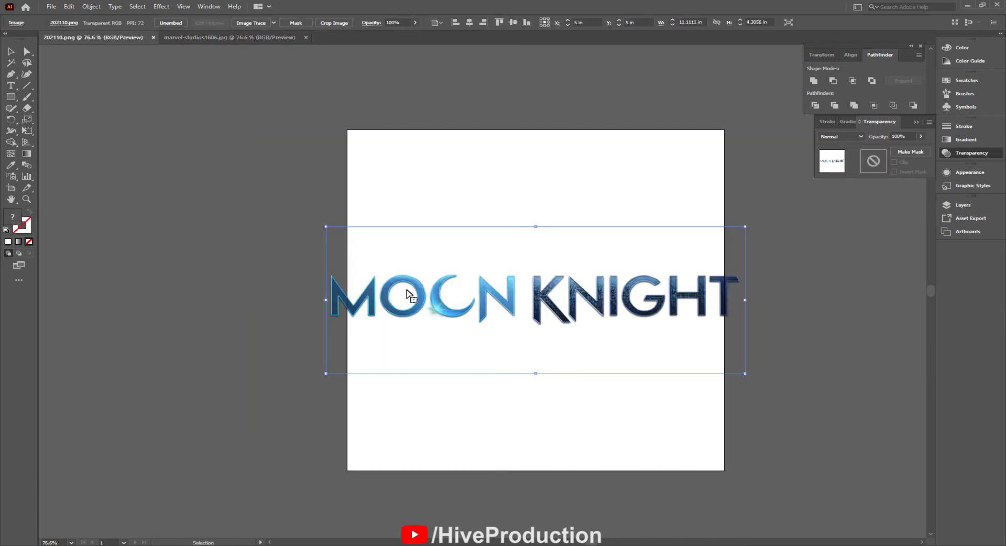
Scale the MOON KNIGHT image down to fit inside the artboard and lock it.
{"action": "left_click_drag", "start_coordinate": [745, 228], "coordinate": [716, 236]}
{"action": "left_click", "coordinate": [655, 429]}
{"action": "left_click_drag", "start_coordinate": [665, 397], "coordinate": [527, 350]}
{"action": "left_click", "coordinate": [394, 252]}
{"action": "key", "text": "ctrl+2"}
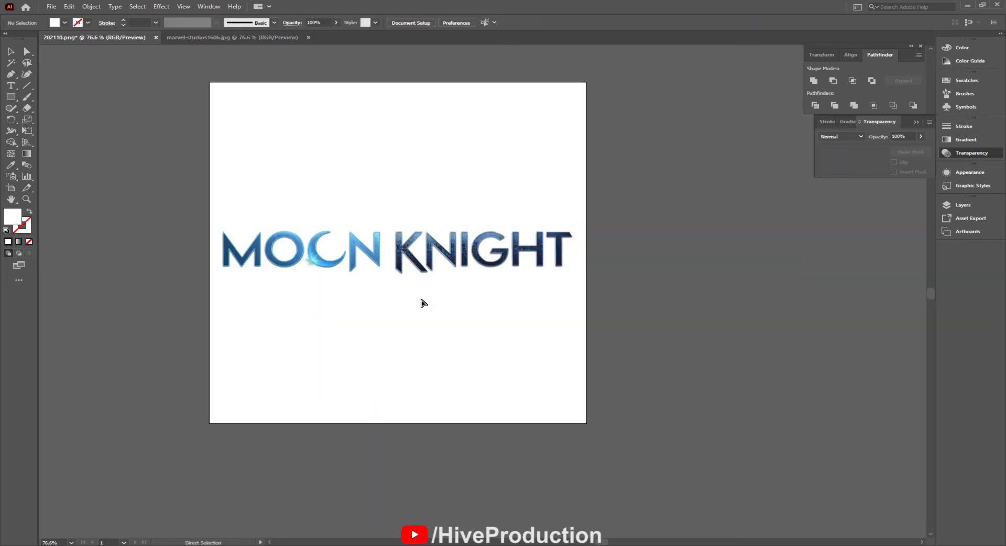
{"action": "key", "text": "ctrl+plus"}
{"action": "key", "text": "ctrl+plus"}
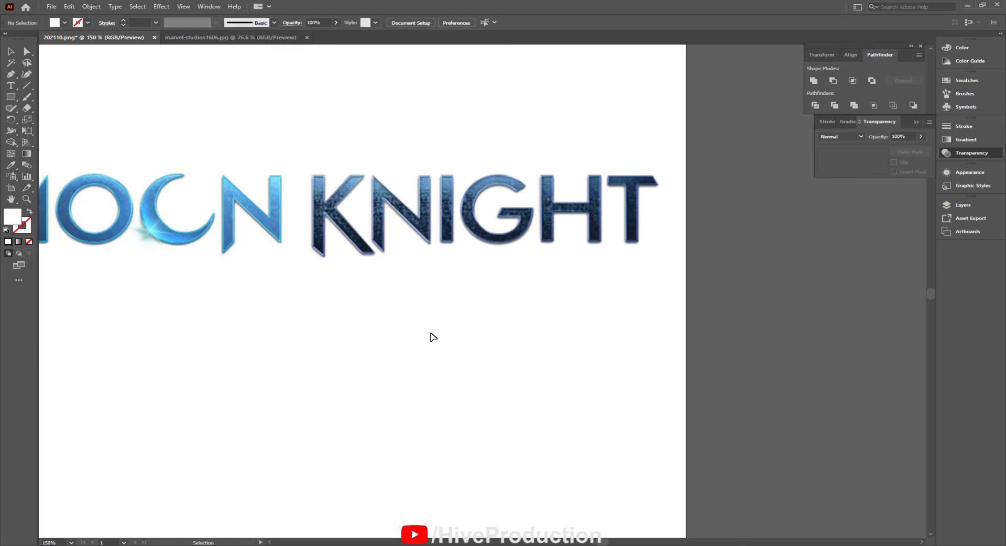
{"action": "left_click_drag", "start_coordinate": [381, 278], "coordinate": [535, 312]}
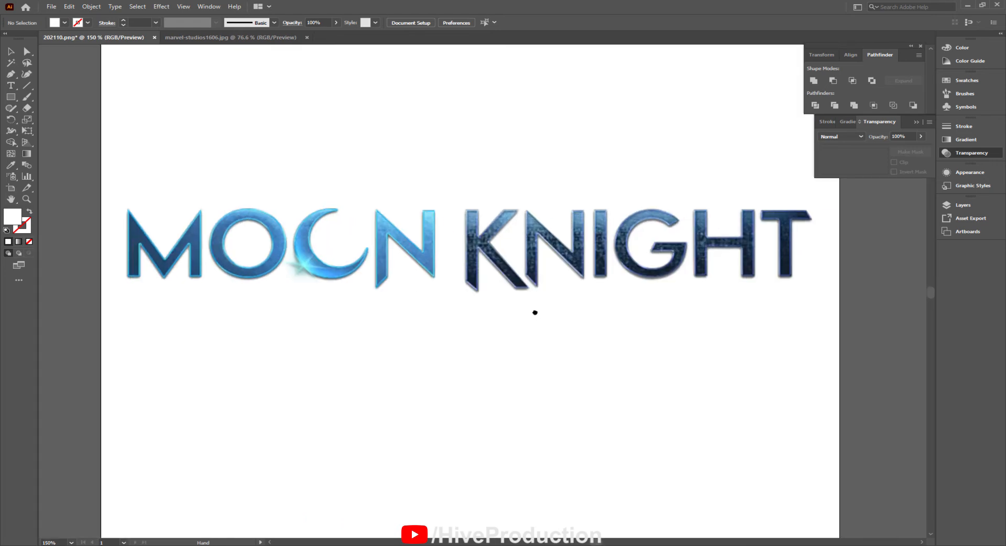
{"action": "left_click", "coordinate": [11, 100]}
{"action": "left_click", "coordinate": [57, 109]}
{"action": "left_click", "coordinate": [485, 336]}
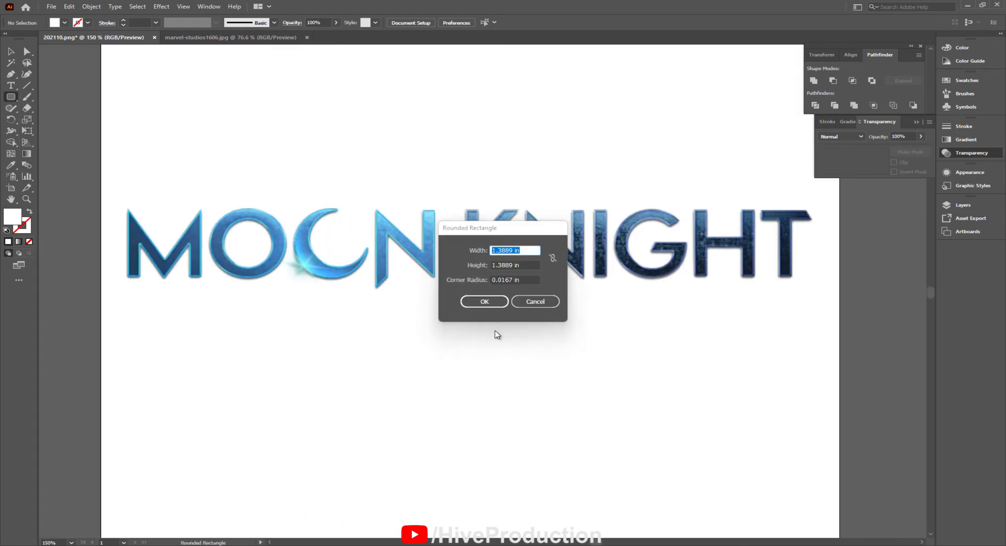
{"action": "left_click", "coordinate": [534, 300]}
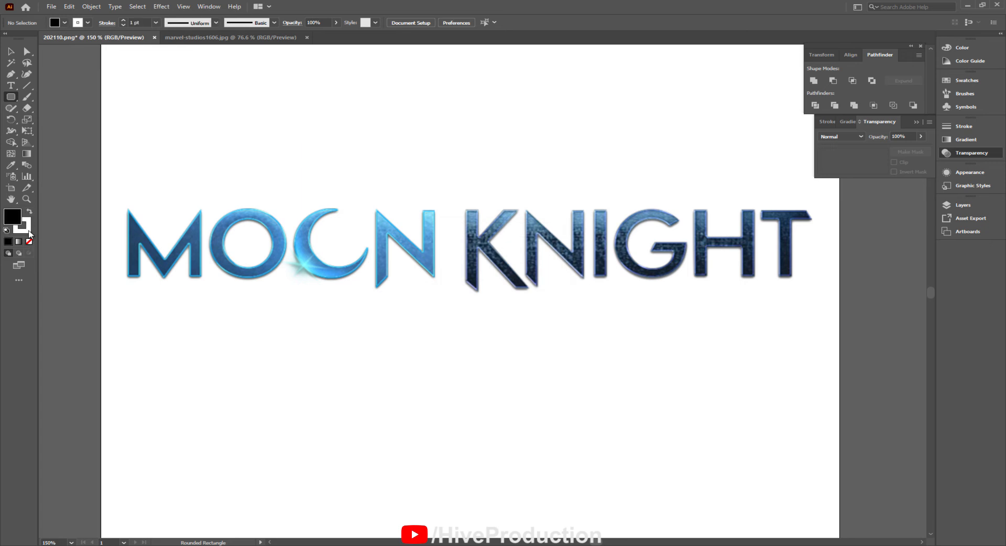
Draw a black, strokeless circle about 1.06 in wide over the first O and copy it onto the crescent and the G.
{"action": "left_click", "coordinate": [29, 232]}
{"action": "left_click", "coordinate": [11, 99]}
{"action": "left_click", "coordinate": [52, 120]}
{"action": "mouse_move", "coordinate": [259, 231]}
{"action": "left_mouse_down", "text": "shift"}
{"action": "mouse_move", "coordinate": [312, 292]}
{"action": "mouse_move", "coordinate": [265, 288]}
{"action": "mouse_move", "coordinate": [246, 276]}
{"action": "mouse_move", "coordinate": [332, 260]}
{"action": "mouse_move", "coordinate": [647, 259]}
{"action": "left_mouse_up", "text": "shift"}
{"action": "left_click", "coordinate": [13, 51]}
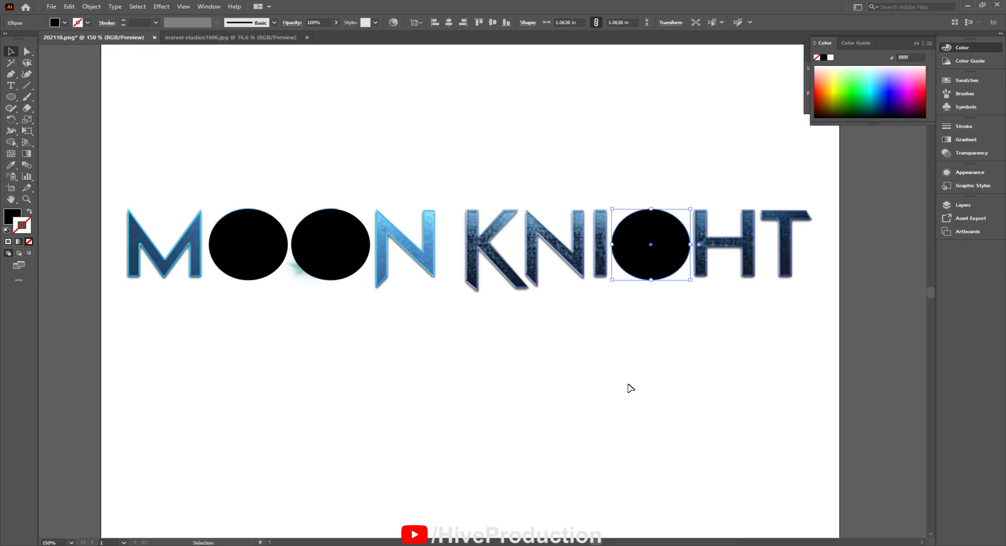
Set the opacity of the circle over the first O to 51%.
{"action": "left_click", "coordinate": [248, 244]}
{"action": "left_click", "coordinate": [951, 153]}
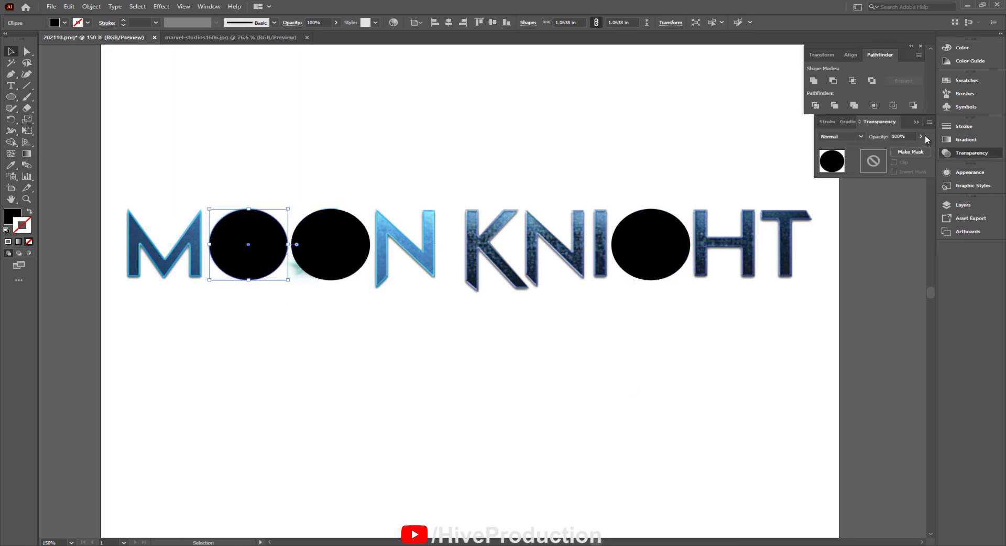
{"action": "left_click_drag", "start_coordinate": [902, 152], "coordinate": [900, 148]}
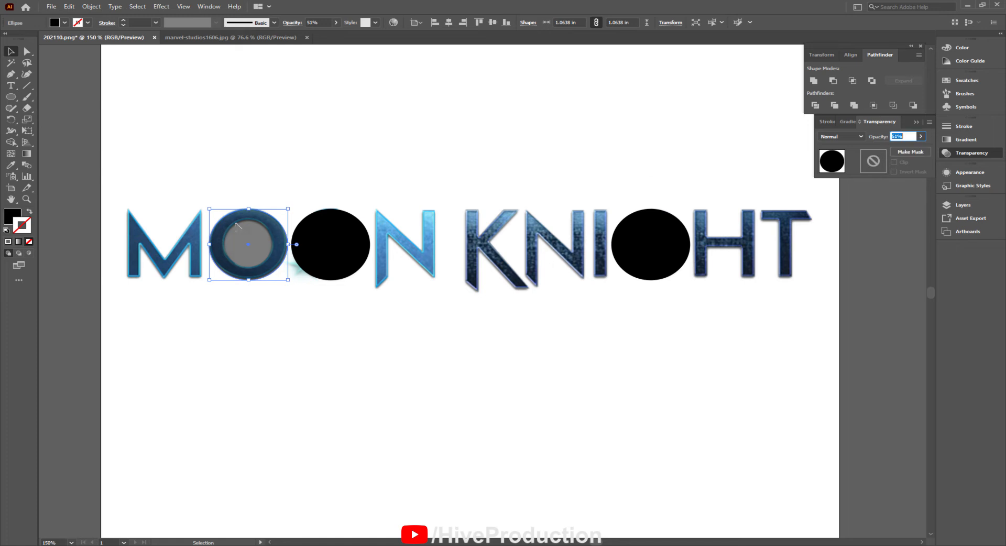
{"action": "left_click_drag", "start_coordinate": [261, 233], "coordinate": [251, 270]}
{"action": "key", "text": "ctrl+z"}
Subtract a smaller concentric circle from the first O's circle and set the ring's opacity to 100%.
{"action": "left_click_drag", "start_coordinate": [176, 219], "coordinate": [248, 247]}
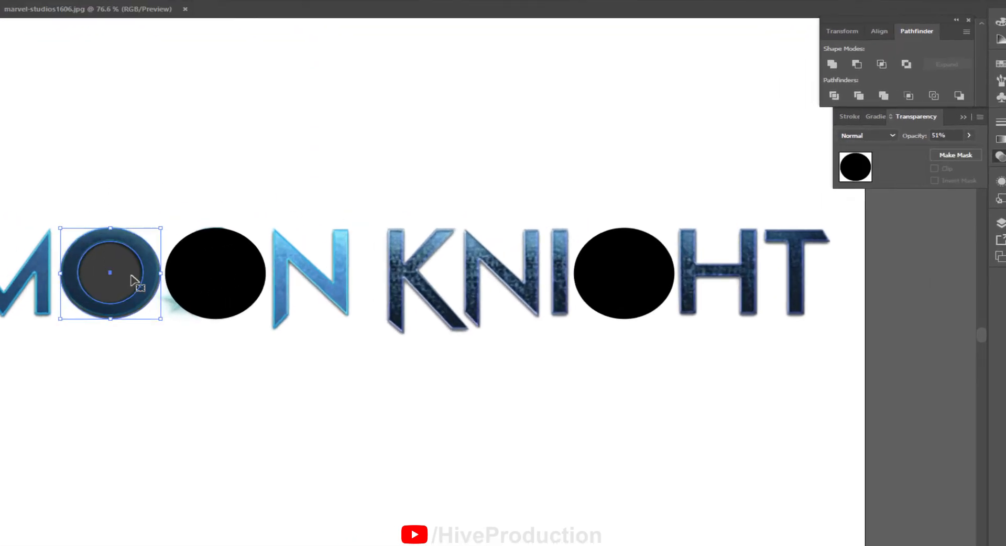
{"action": "left_click", "coordinate": [833, 81]}
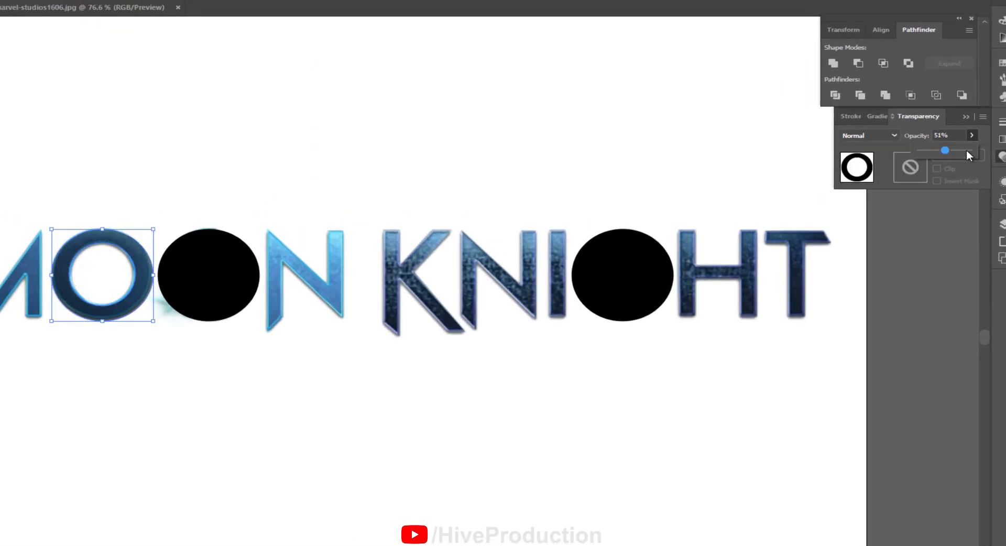
{"action": "left_click", "coordinate": [969, 150]}
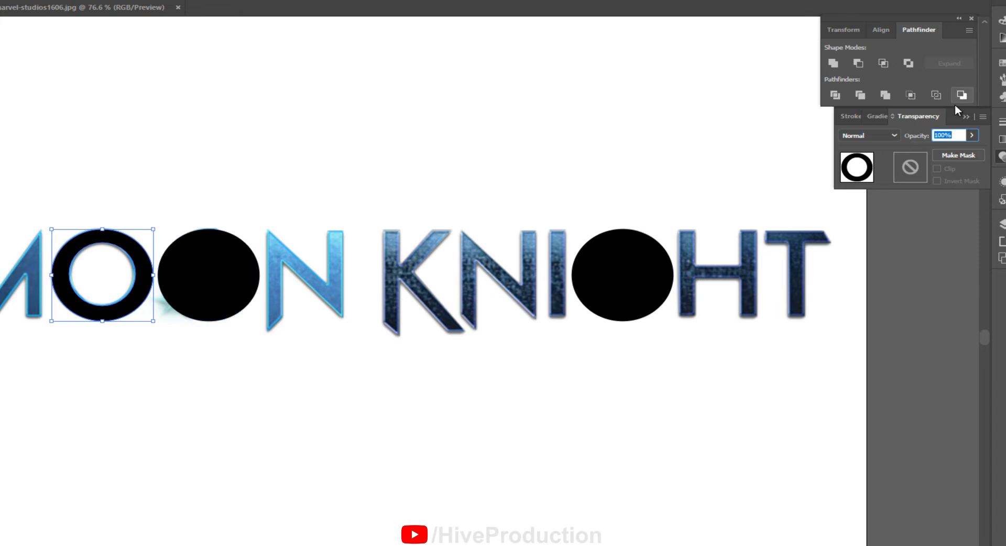
Set the opacity of the circle covering the crescent moon to 49%.
{"action": "left_click", "coordinate": [971, 135]}
{"action": "left_click", "coordinate": [945, 150]}
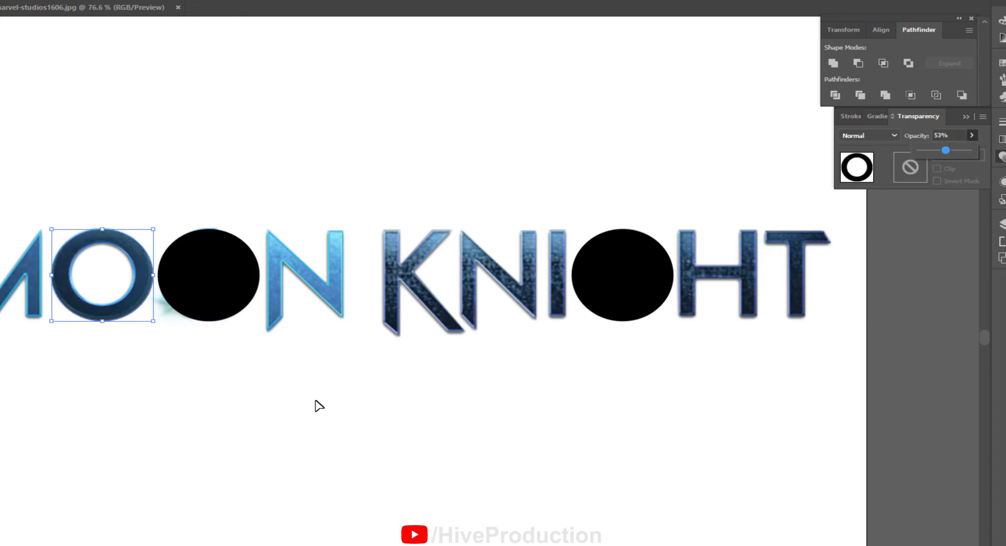
{"action": "mouse_move", "coordinate": [951, 152]}
{"action": "left_mouse_down"}
{"action": "mouse_move", "coordinate": [981, 151]}
{"action": "mouse_move", "coordinate": [944, 151]}
{"action": "left_mouse_up"}
{"action": "left_click", "coordinate": [217, 286]}
{"action": "left_click", "coordinate": [290, 219]}
{"action": "left_click", "coordinate": [233, 177]}
{"action": "left_click", "coordinate": [195, 253]}
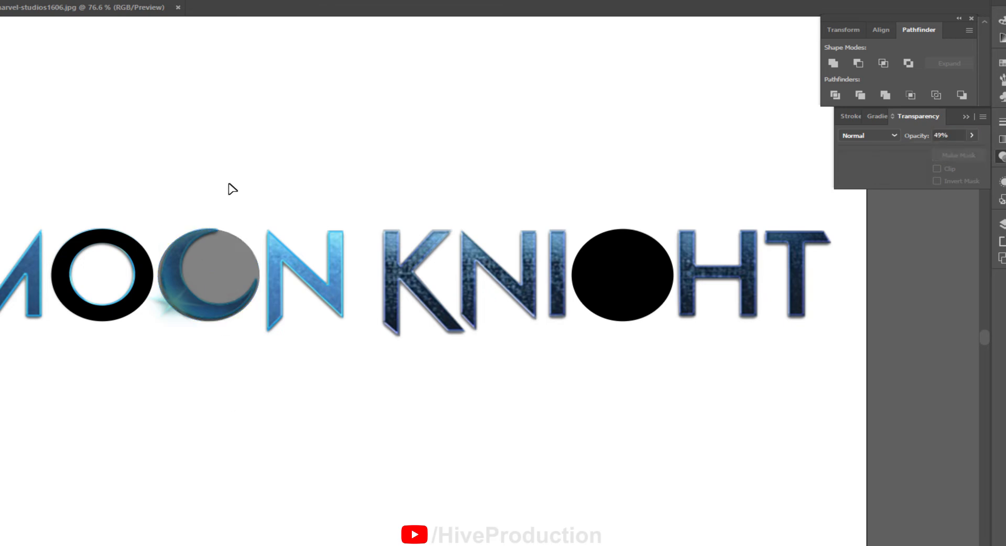
Duplicate the crescent's circle, then scale and position the copy to match the moon's inner curve.
{"action": "left_click_drag", "start_coordinate": [195, 254], "coordinate": [218, 237], "text": "alt"}
{"action": "left_click_drag", "start_coordinate": [282, 214], "coordinate": [260, 237], "text": "shift"}
{"action": "key", "text": "ctrl+plus"}
{"action": "key", "text": "ctrl+plus"}
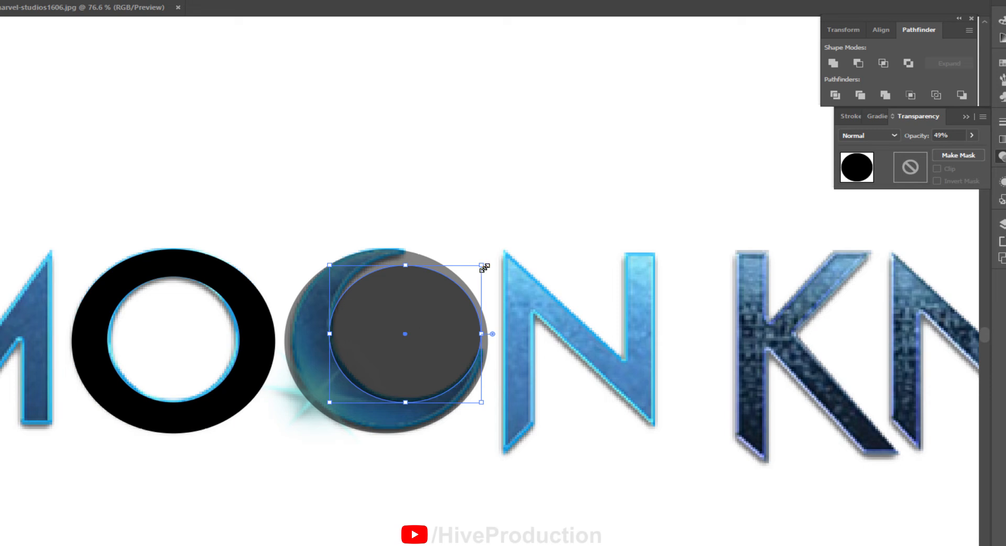
{"action": "left_click_drag", "start_coordinate": [483, 268], "coordinate": [496, 258], "text": "shift"}
{"action": "left_click_drag", "start_coordinate": [436, 315], "coordinate": [434, 309]}
Subtract the smaller circle from the larger one to form the crescent and restore its full opacity.
{"action": "left_click", "coordinate": [457, 537]}
{"action": "left_click_drag", "start_coordinate": [334, 207], "coordinate": [556, 335]}
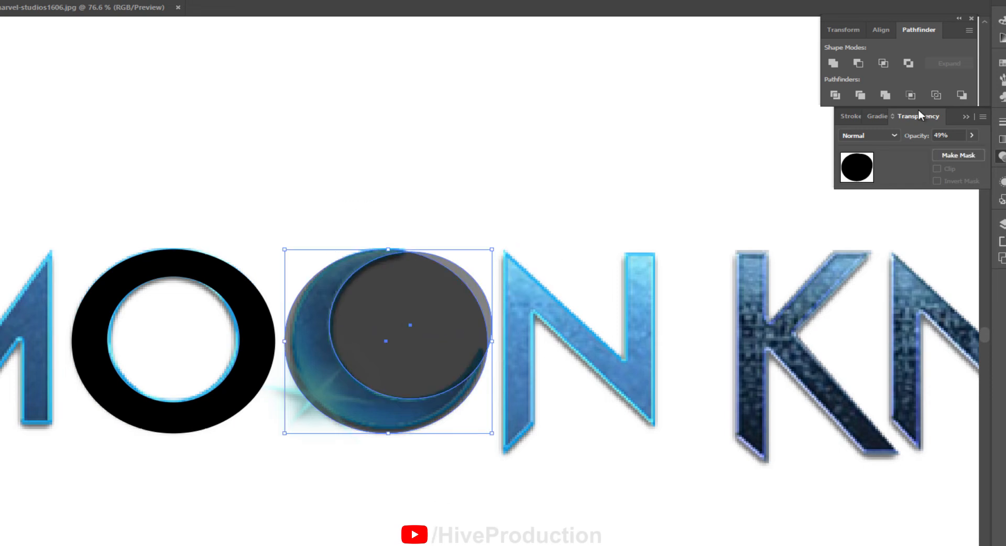
{"action": "left_click", "coordinate": [857, 63]}
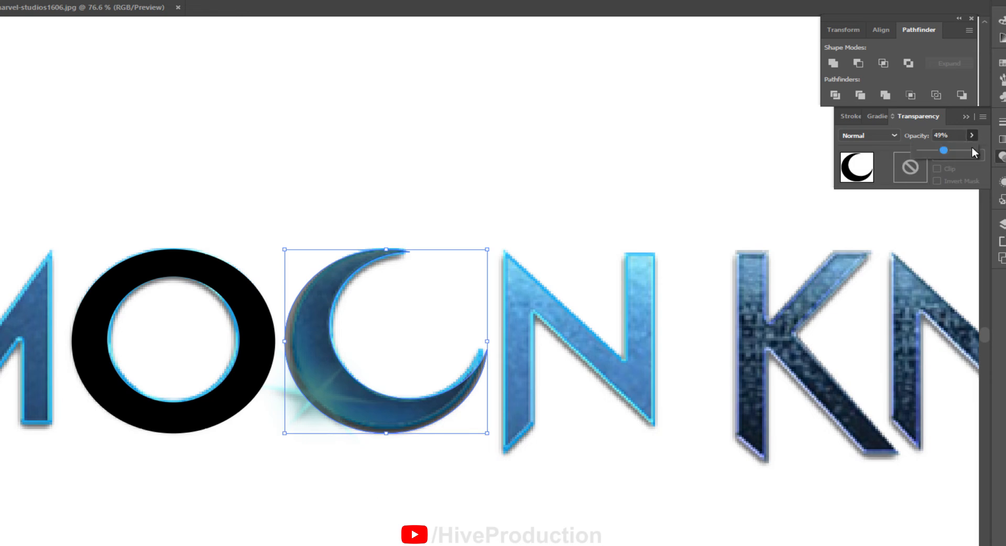
{"action": "left_click", "coordinate": [972, 151]}
{"action": "left_click", "coordinate": [611, 433]}
Set the circle over the G to 63% opacity and align it with the letter's outer edge.
{"action": "left_click", "coordinate": [709, 535]}
{"action": "left_click_drag", "start_coordinate": [757, 397], "coordinate": [69, 375]}
{"action": "left_click", "coordinate": [588, 359]}
{"action": "left_click", "coordinate": [951, 151]}
{"action": "left_click", "coordinate": [629, 320]}
{"action": "left_click_drag", "start_coordinate": [628, 319], "coordinate": [623, 319]}
Duplicate the G's circle and scale the copy down to match the letter's inner circle.
{"action": "left_click_drag", "start_coordinate": [455, 303], "coordinate": [567, 490], "text": "alt"}
{"action": "left_click_drag", "start_coordinate": [622, 411], "coordinate": [599, 435], "text": "alt+shift"}
{"action": "left_click_drag", "start_coordinate": [539, 490], "coordinate": [542, 303]}
{"action": "left_click", "coordinate": [606, 484]}
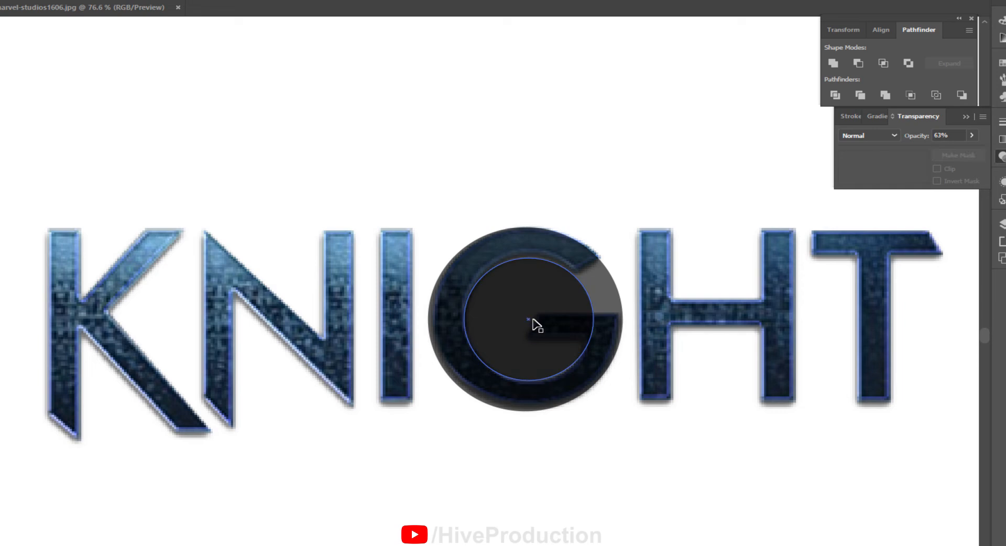
{"action": "left_click", "coordinate": [530, 326]}
Trace the G's horizontal bar as a closed Pen shape and subtract it from the inner circle.
{"action": "left_click_drag", "start_coordinate": [571, 397], "coordinate": [426, 386]}
{"action": "key", "text": "p"}
{"action": "left_click", "coordinate": [482, 302]}
{"action": "left_click", "coordinate": [388, 305], "text": "shift"}
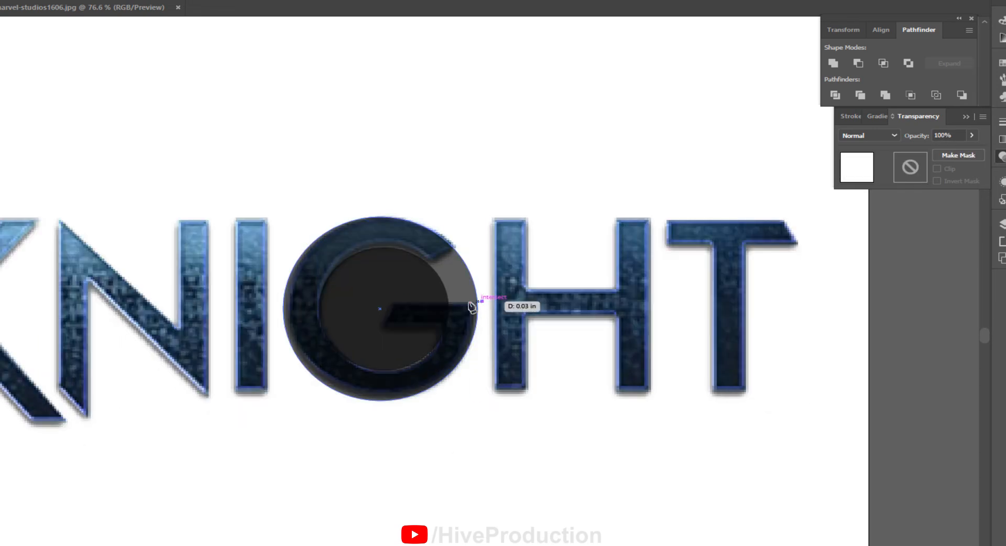
{"action": "left_click", "coordinate": [380, 330]}
{"action": "left_click", "coordinate": [483, 330]}
{"action": "left_click", "coordinate": [482, 301]}
{"action": "left_click", "coordinate": [859, 62]}
{"action": "left_click", "coordinate": [454, 472]}
Draw a closed five-point Pen shape over the G's opening and unite it with the inner circle shape.
{"action": "left_click", "coordinate": [460, 240]}
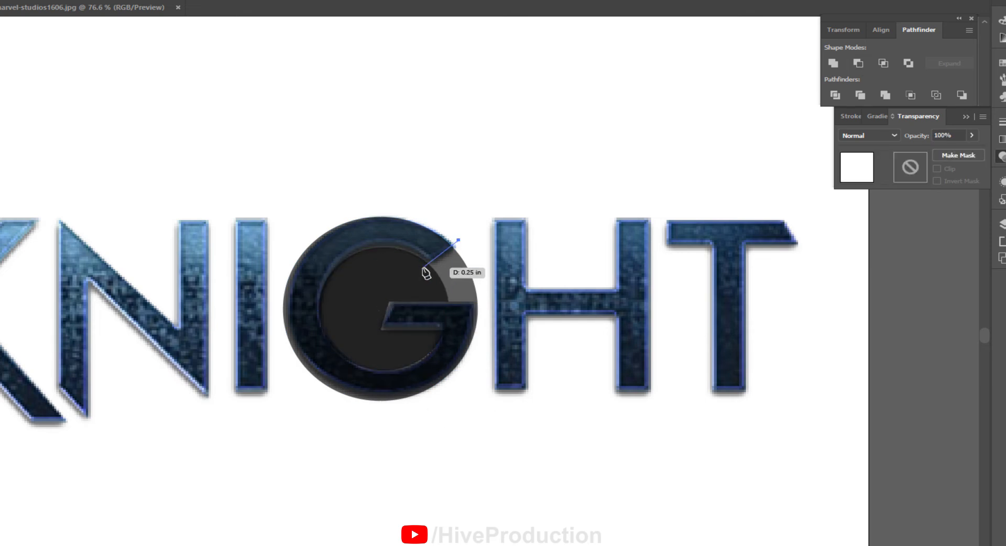
{"action": "left_click", "coordinate": [422, 268]}
{"action": "left_click", "coordinate": [441, 302]}
{"action": "left_click", "coordinate": [482, 302]}
{"action": "left_click", "coordinate": [476, 256]}
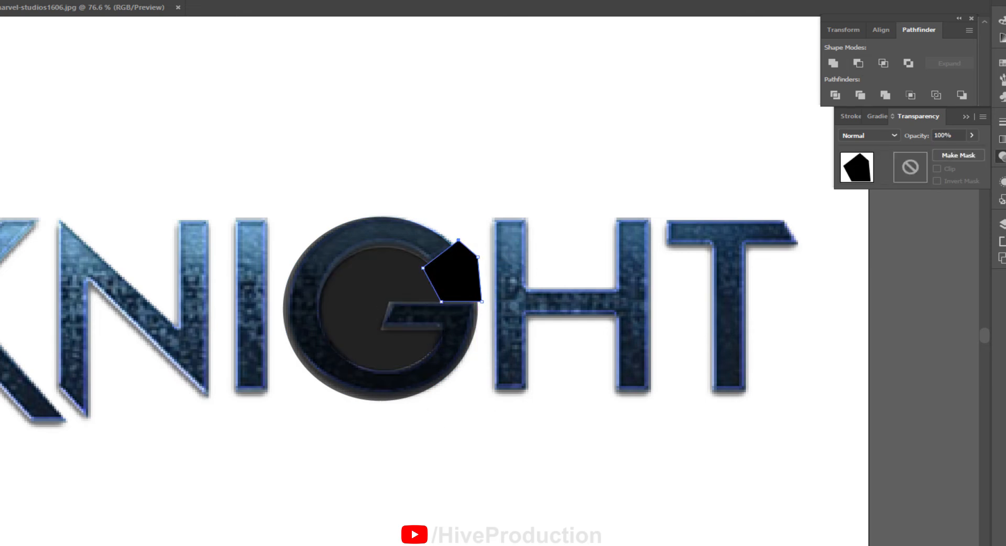
{"action": "left_click", "coordinate": [348, 307], "text": "shift"}
{"action": "left_click", "coordinate": [833, 63]}
Subtract the combined inner shape from the G's outer circle and set the finished G to 100% opacity.
{"action": "left_click", "coordinate": [382, 532]}
{"action": "left_click", "coordinate": [386, 227]}
{"action": "left_click", "coordinate": [474, 255], "text": "shift"}
{"action": "left_click", "coordinate": [861, 64]}
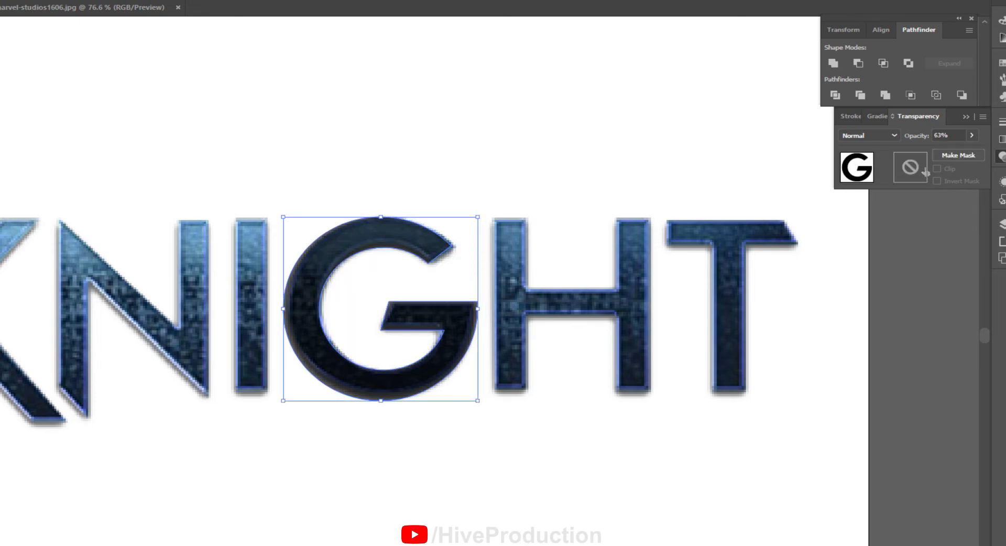
{"action": "type", "text": "100"}
{"action": "key", "text": "Return"}
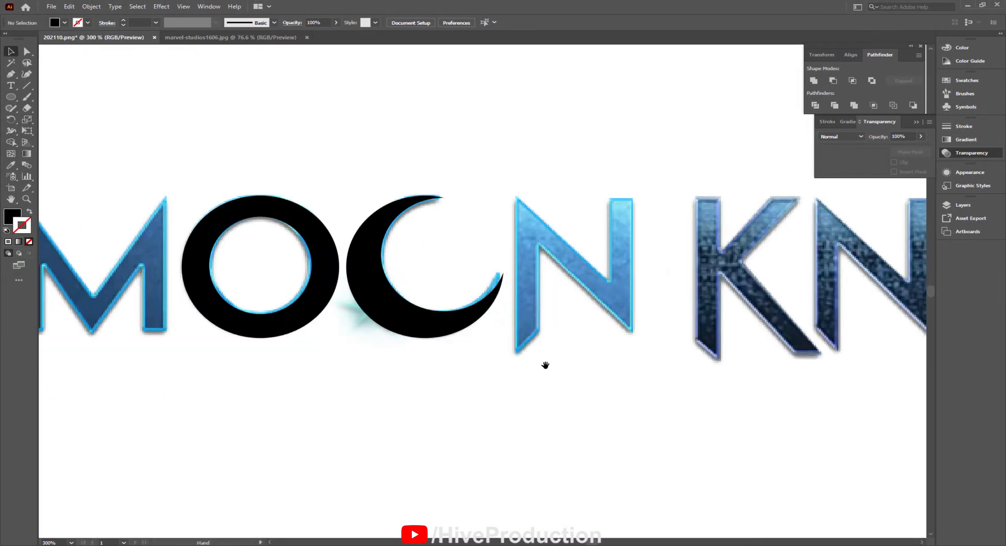
Trace the M as a closed Pen path with a black stroke and no fill.
{"action": "left_click_drag", "start_coordinate": [545, 366], "coordinate": [656, 353]}
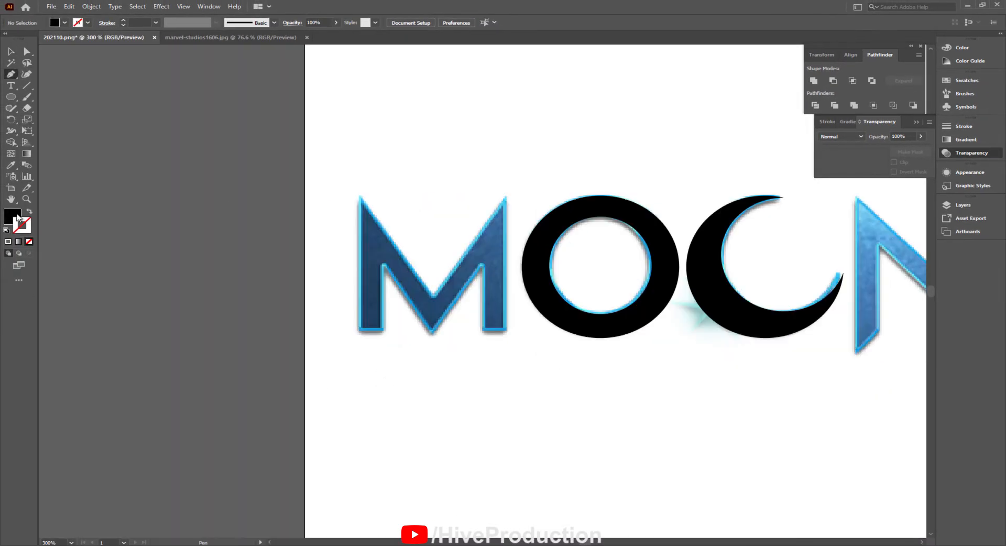
{"action": "left_click", "coordinate": [30, 212]}
{"action": "left_click", "coordinate": [359, 196]}
{"action": "left_click", "coordinate": [433, 293]}
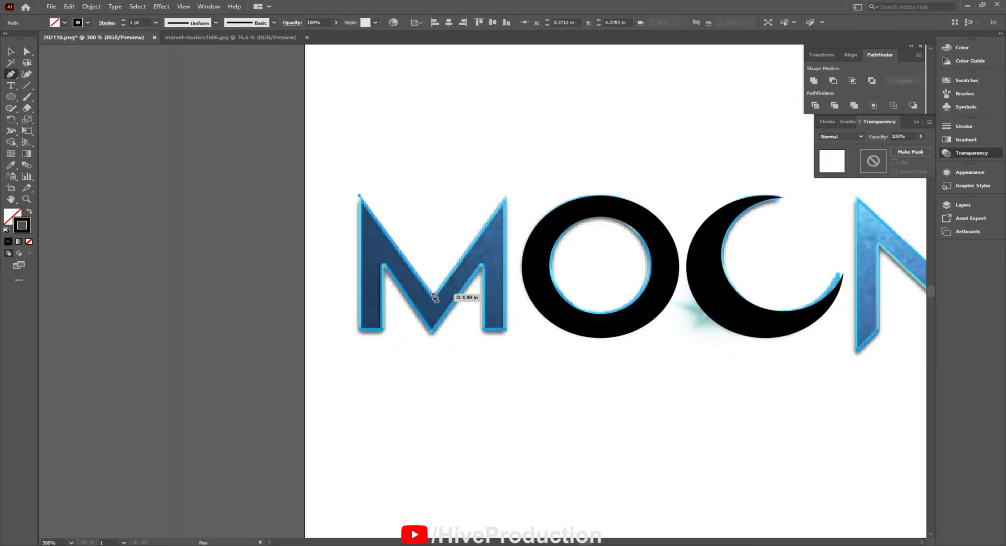
{"action": "left_click", "coordinate": [505, 196]}
{"action": "left_click", "coordinate": [506, 331]}
{"action": "left_click", "coordinate": [482, 332]}
{"action": "left_click", "coordinate": [482, 266]}
{"action": "left_click", "coordinate": [433, 334]}
{"action": "left_click", "coordinate": [382, 265]}
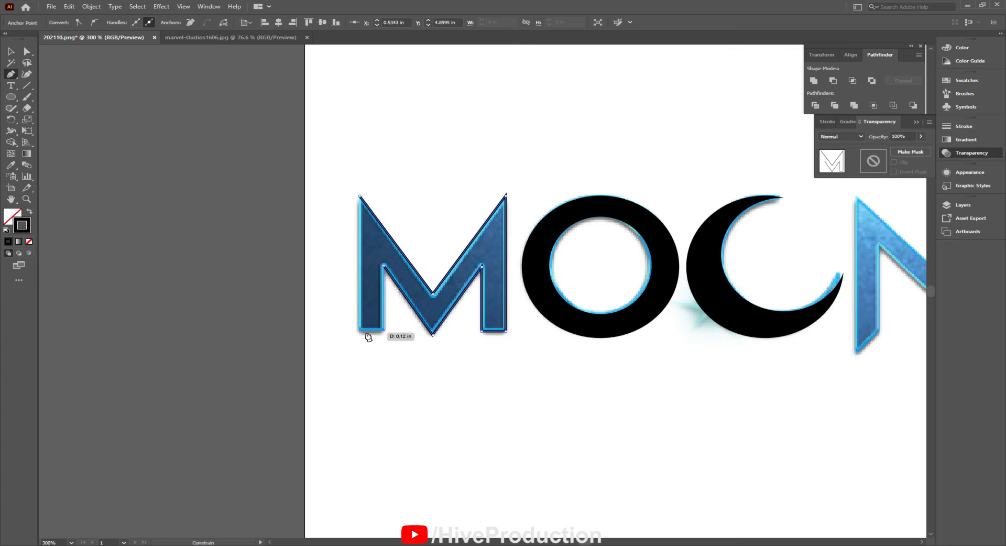
{"action": "left_click", "coordinate": [360, 197]}
Trace the N of MOON as a closed Pen path, including its slanted lower tip.
{"action": "scroll", "coordinate": [393, 275], "scroll_direction": "right", "scroll_amount": 5}
{"action": "left_click", "coordinate": [596, 196]}
{"action": "left_click", "coordinate": [690, 281]}
{"action": "left_click", "coordinate": [712, 199]}
{"action": "left_click", "coordinate": [712, 332]}
{"action": "left_click", "coordinate": [617, 245]}
{"action": "left_click", "coordinate": [618, 331]}
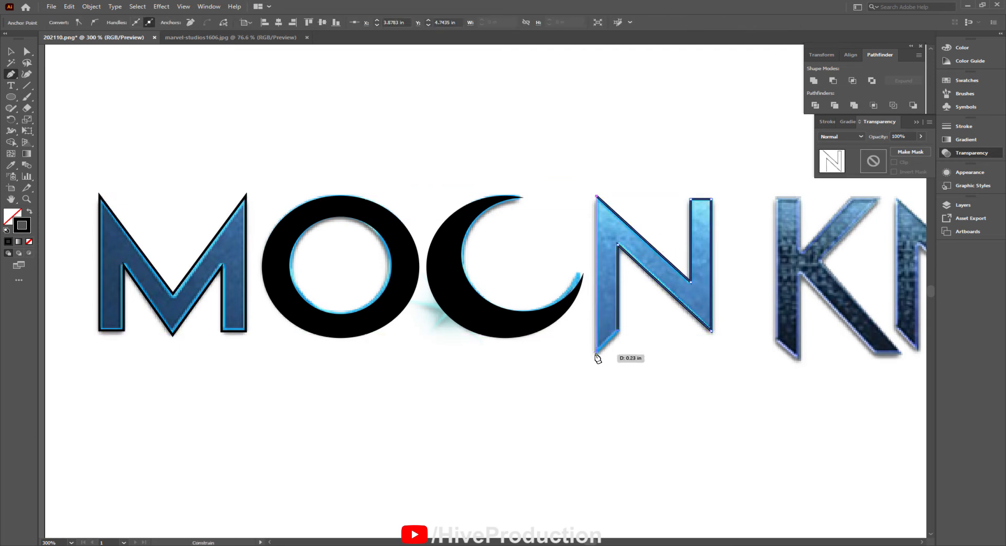
{"action": "left_click", "coordinate": [596, 355]}
{"action": "left_click", "coordinate": [596, 196]}
Trace the K's outline with the Pen tool, following its stem, slanted foot and diagonal arms.
{"action": "scroll", "coordinate": [721, 262], "scroll_direction": "right", "scroll_amount": 6}
{"action": "left_click", "coordinate": [453, 217]}
{"action": "left_click", "coordinate": [452, 359]}
{"action": "left_click", "coordinate": [552, 376]}
{"action": "left_click", "coordinate": [581, 377]}
{"action": "left_click", "coordinate": [494, 286]}
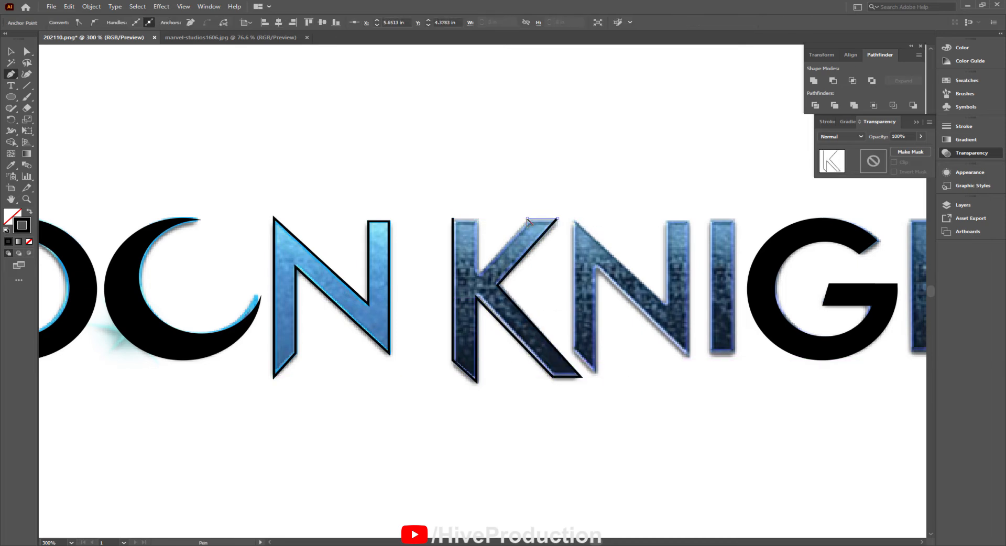
Trace the N of KNIGHT as a closed Pen path along its outer edges.
{"action": "left_click_drag", "start_coordinate": [683, 269], "coordinate": [475, 243]}
{"action": "left_click", "coordinate": [365, 325]}
{"action": "left_click", "coordinate": [388, 347]}
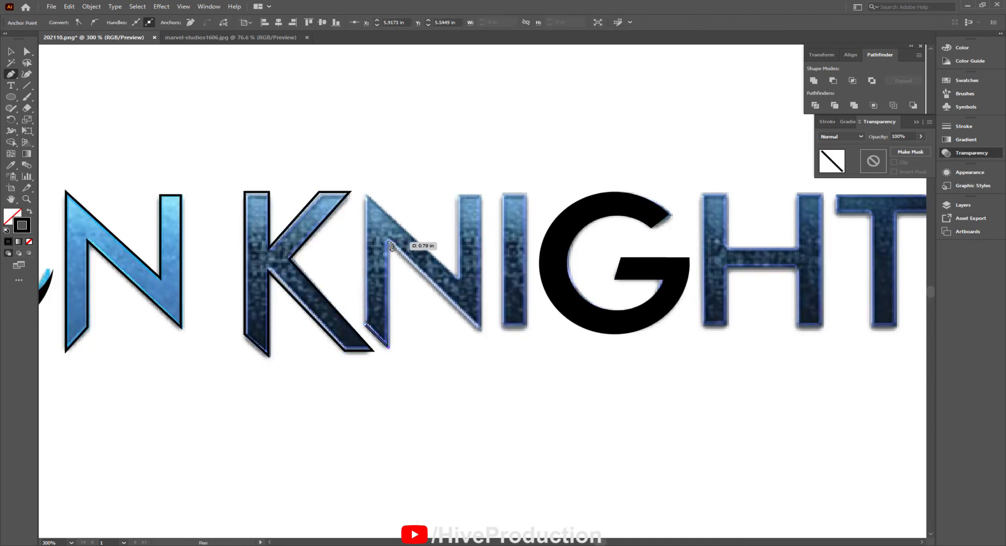
{"action": "left_click", "coordinate": [480, 330]}
{"action": "left_click", "coordinate": [480, 195]}
{"action": "left_click", "coordinate": [458, 196]}
{"action": "left_click", "coordinate": [458, 281]}
{"action": "left_click", "coordinate": [388, 239]}
{"action": "left_click", "coordinate": [368, 198]}
Draw a rectangle about 0.16 by 0.98 in over the I and give it a black fill without stroke.
{"action": "left_click_drag", "start_coordinate": [488, 303], "coordinate": [269, 294]}
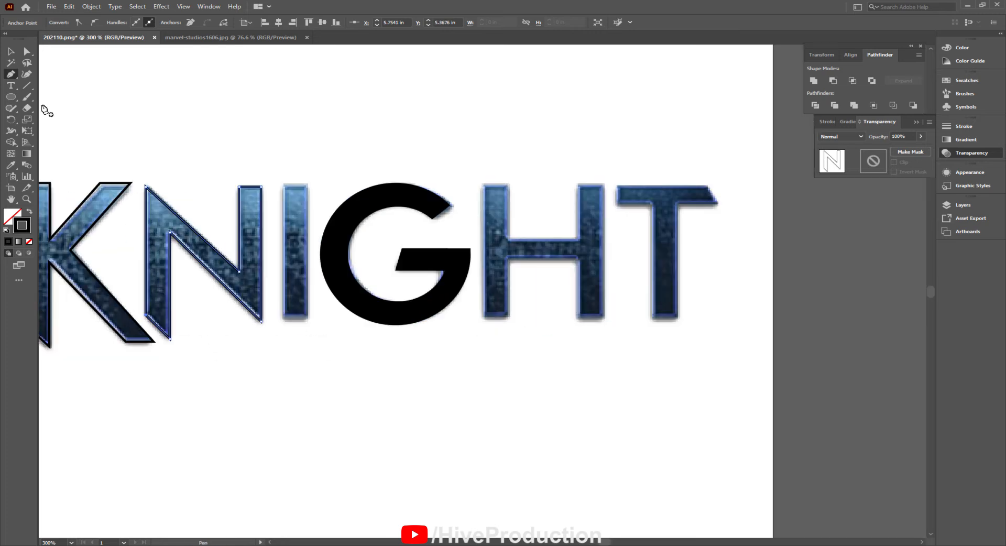
{"action": "left_click_drag", "start_coordinate": [15, 101], "coordinate": [31, 97]}
{"action": "mouse_move", "coordinate": [283, 187]}
{"action": "left_mouse_down"}
{"action": "mouse_move", "coordinate": [308, 247]}
{"action": "mouse_move", "coordinate": [308, 317]}
{"action": "left_mouse_up"}
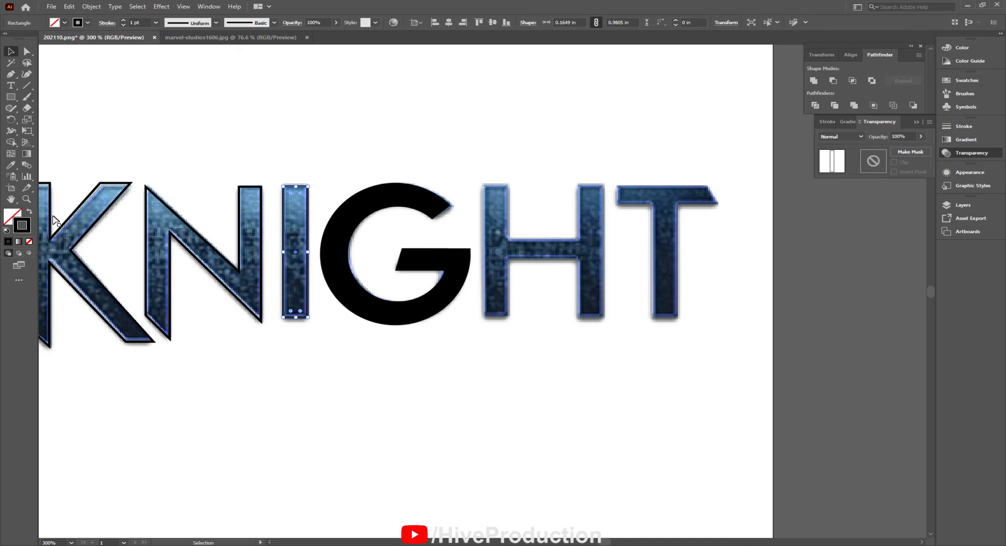
{"action": "left_click", "coordinate": [30, 212]}
Copy the I's black rectangle onto both stems of the H and the stem of the T.
{"action": "left_click_drag", "start_coordinate": [296, 222], "coordinate": [497, 227], "text": "alt+shift"}
{"action": "left_click_drag", "start_coordinate": [496, 229], "coordinate": [592, 233], "text": "alt+shift"}
{"action": "left_click_drag", "start_coordinate": [591, 233], "coordinate": [664, 231], "text": "alt+shift"}
Draw black rectangles for the H's crossbar and the T's top bar, the latter about 0.69 by 0.15 in.
{"action": "key", "text": "m"}
{"action": "left_click_drag", "start_coordinate": [505, 240], "coordinate": [584, 261]}
{"action": "left_click_drag", "start_coordinate": [617, 186], "coordinate": [720, 207]}
{"action": "key", "text": "v"}
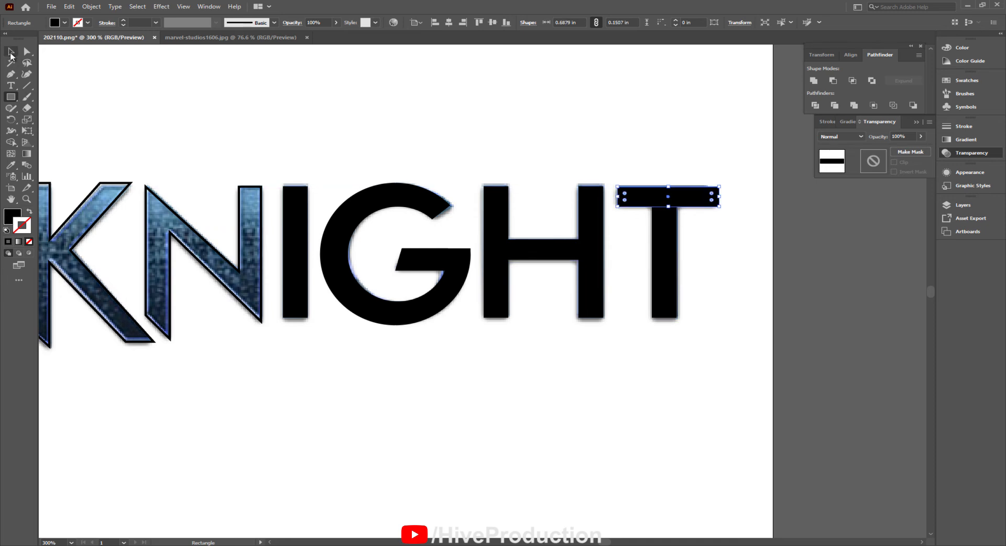
Unite the rectangles of the H and of the T into single shapes, and slant the right end of the T's top bar.
{"action": "left_click_drag", "start_coordinate": [467, 153], "coordinate": [592, 236]}
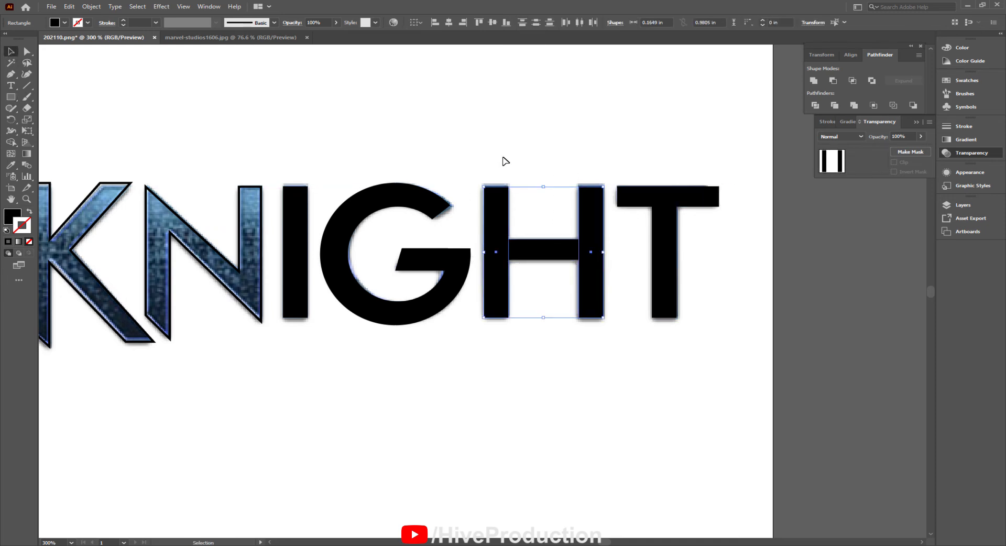
{"action": "left_click_drag", "start_coordinate": [663, 170], "coordinate": [741, 217]}
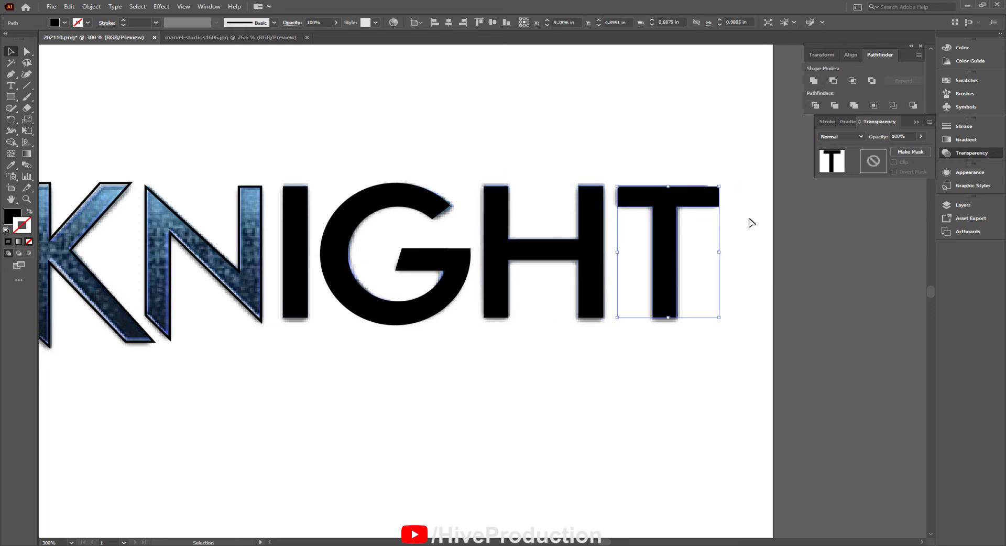
{"action": "key", "text": "a"}
{"action": "left_click_drag", "start_coordinate": [719, 186], "coordinate": [708, 186]}
Turn the stroked outlines of the K, both N letters and the M into black fills without stroke.
{"action": "left_click_drag", "start_coordinate": [219, 282], "coordinate": [530, 325]}
{"action": "key", "text": "v"}
{"action": "left_click_drag", "start_coordinate": [470, 194], "coordinate": [397, 235]}
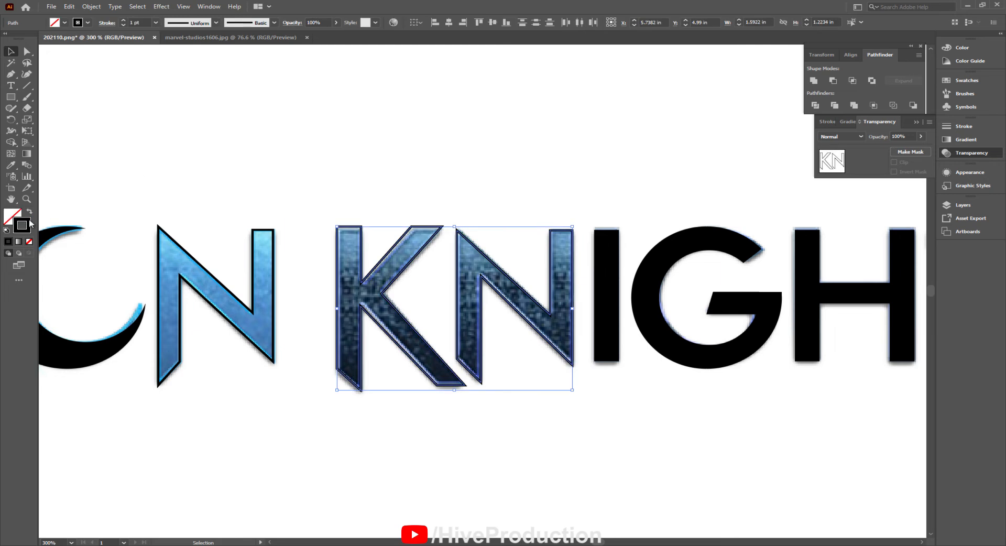
{"action": "left_click", "coordinate": [29, 212]}
{"action": "left_click_drag", "start_coordinate": [184, 435], "coordinate": [486, 373]}
{"action": "left_click_drag", "start_coordinate": [534, 155], "coordinate": [504, 226]}
{"action": "left_click", "coordinate": [29, 212]}
{"action": "left_click_drag", "start_coordinate": [59, 196], "coordinate": [76, 213]}
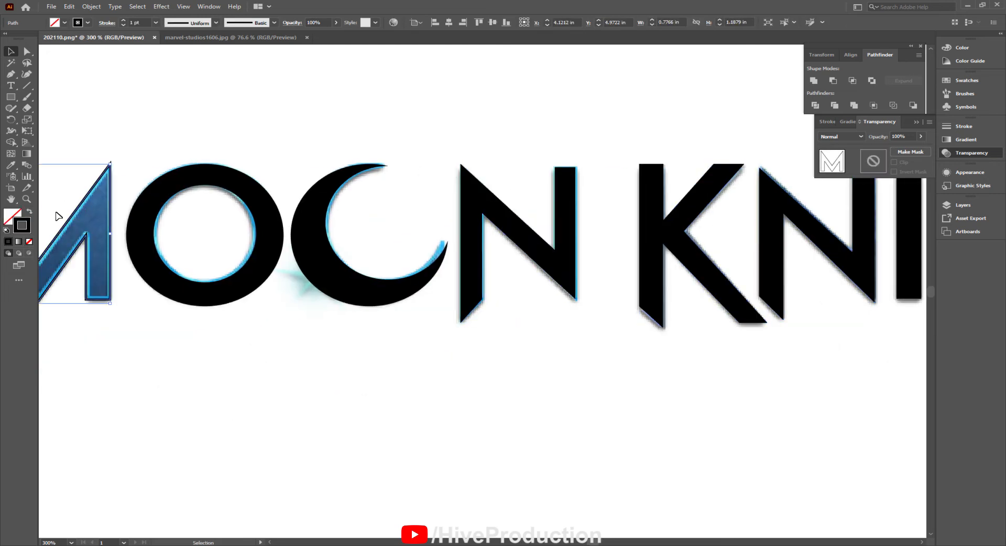
{"action": "left_click", "coordinate": [29, 211]}
{"action": "left_click", "coordinate": [172, 334]}
Move the complete MOON KNIGHT lettering straight down off the reference image, unlock the image and delete it.
{"action": "key", "text": "ctrl+minus"}
{"action": "key", "text": "ctrl+minus"}
{"action": "left_click_drag", "start_coordinate": [302, 229], "coordinate": [774, 316]}
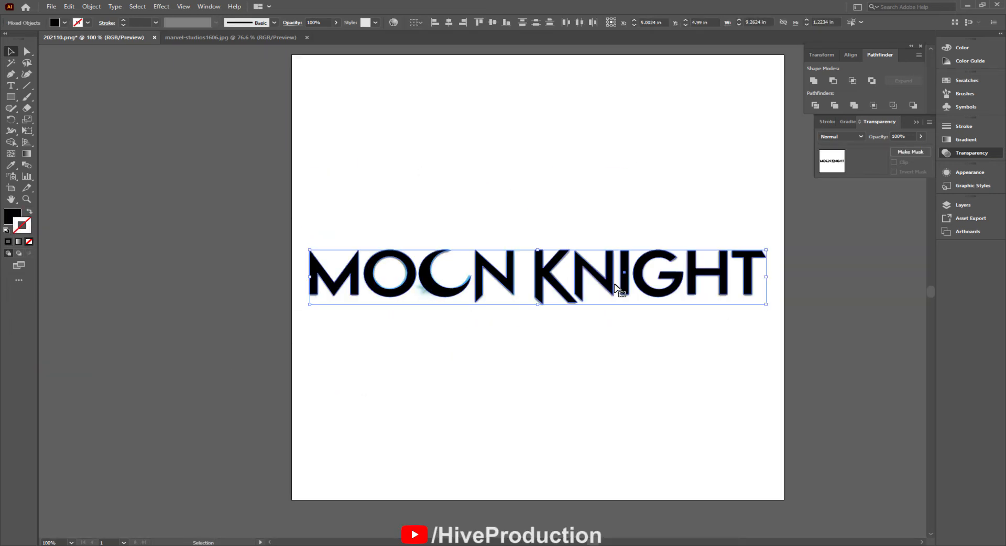
{"action": "left_click_drag", "start_coordinate": [627, 284], "coordinate": [628, 402], "text": "shift"}
{"action": "left_click", "coordinate": [516, 330]}
{"action": "key", "text": "ctrl+alt+2"}
{"action": "left_click_drag", "start_coordinate": [443, 269], "coordinate": [66, 196]}
{"action": "key", "text": "Delete"}
Scale the MOON KNIGHT lettering down proportionally from its centre and move it up to the middle of the artboard.
{"action": "left_click_drag", "start_coordinate": [276, 332], "coordinate": [751, 439]}
{"action": "mouse_move", "coordinate": [766, 367]}
{"action": "left_mouse_down", "text": "alt+shift"}
{"action": "mouse_move", "coordinate": [739, 383]}
{"action": "mouse_move", "coordinate": [751, 375]}
{"action": "left_mouse_up", "text": "alt+shift"}
{"action": "left_click_drag", "start_coordinate": [583, 394], "coordinate": [584, 265]}
{"action": "left_click_drag", "start_coordinate": [636, 325], "coordinate": [513, 329]}
{"action": "left_click", "coordinate": [91, 7]}
{"action": "left_click", "coordinate": [116, 53]}
{"action": "left_click", "coordinate": [397, 393]}
{"action": "left_click_drag", "start_coordinate": [392, 281], "coordinate": [412, 292]}
{"action": "key", "text": "ctrl+z"}
{"action": "left_click", "coordinate": [412, 302]}
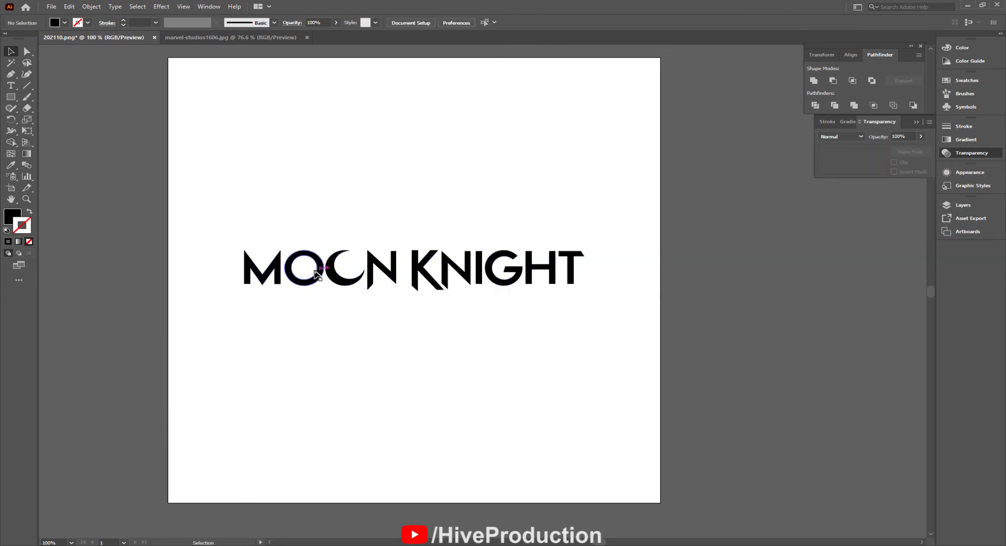
Draw a rectangle about 7.91 by 1.45 in around the lettering, set its opacity to 49% and round its corners to about 0.72 in.
{"action": "left_click_drag", "start_coordinate": [11, 97], "coordinate": [52, 97]}
{"action": "left_click_drag", "start_coordinate": [217, 239], "coordinate": [607, 304]}
{"action": "left_click_drag", "start_coordinate": [916, 156], "coordinate": [899, 148]}
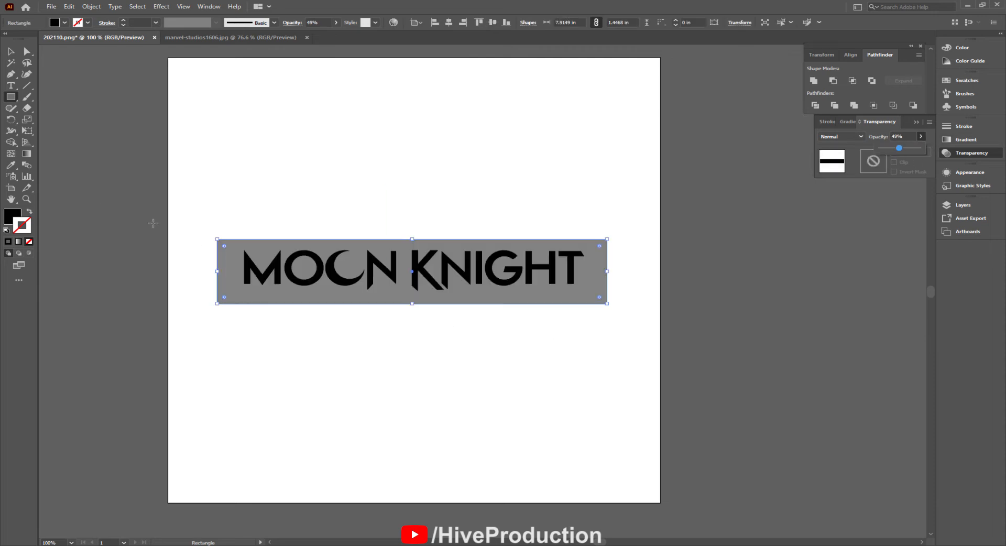
{"action": "left_click_drag", "start_coordinate": [607, 270], "coordinate": [456, 194]}
{"action": "left_click_drag", "start_coordinate": [493, 247], "coordinate": [494, 246]}
{"action": "left_click", "coordinate": [544, 374]}
{"action": "left_click", "coordinate": [386, 296]}
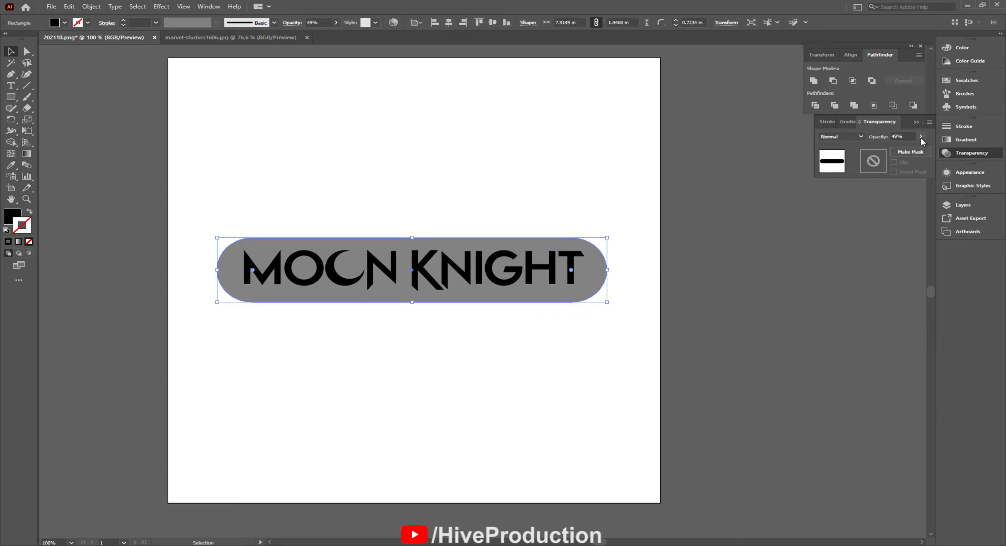
Set the rounded rectangle's opacity to 100%, copy it directly below, and set the copy's opacity to 35%.
{"action": "left_click_drag", "start_coordinate": [916, 152], "coordinate": [925, 150]}
{"action": "left_click_drag", "start_coordinate": [442, 283], "coordinate": [442, 360], "text": "alt"}
{"action": "left_click_drag", "start_coordinate": [895, 154], "coordinate": [895, 153]}
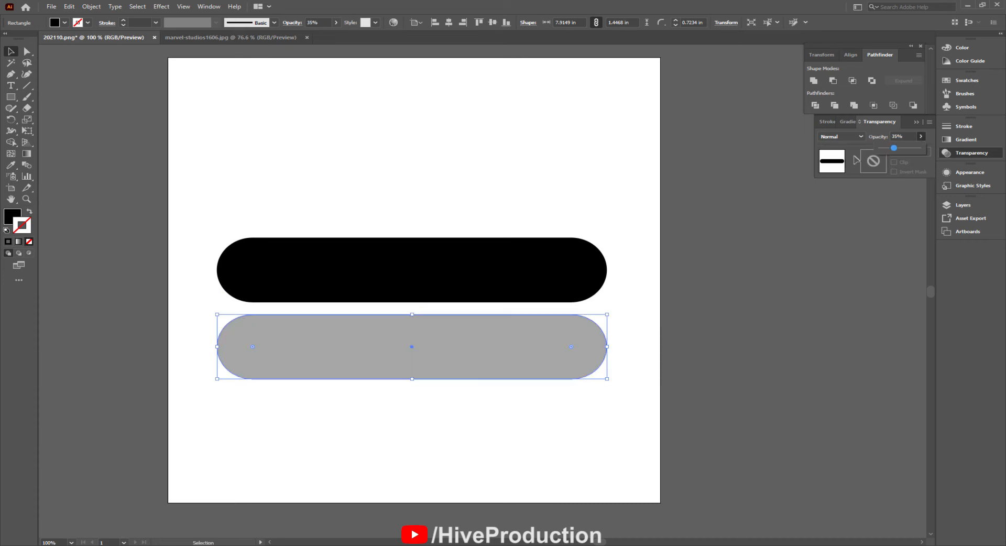
Scale the copy to about 7.52 by 1.38 in, place it over the original, fix the stacking order and set the original's opacity to 43%.
{"action": "left_click_drag", "start_coordinate": [606, 315], "coordinate": [598, 315], "text": "alt+shift"}
{"action": "left_click_drag", "start_coordinate": [514, 363], "coordinate": [512, 286]}
{"action": "right_click", "coordinate": [512, 287]}
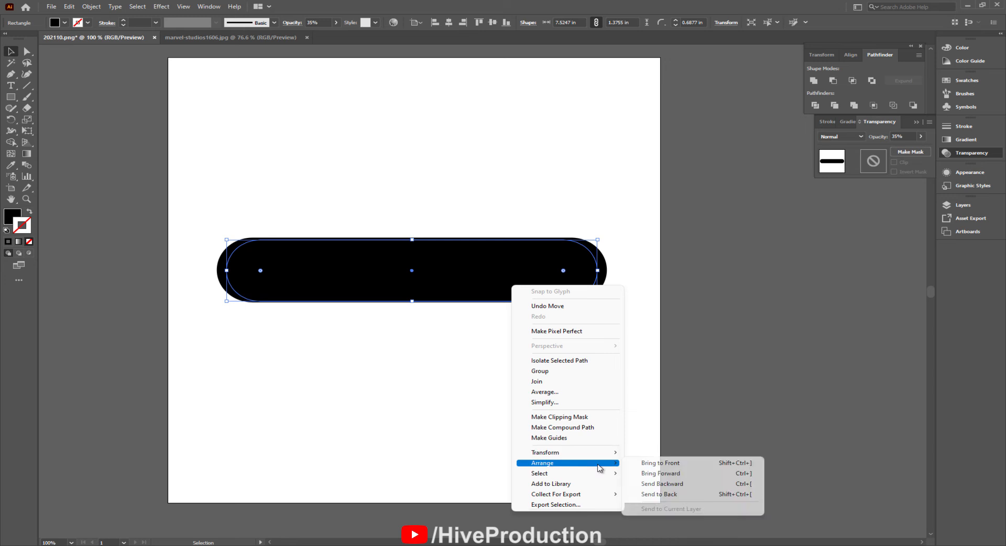
{"action": "mouse_move", "coordinate": [588, 465]}
{"action": "left_click", "coordinate": [647, 494]}
{"action": "left_click", "coordinate": [361, 288]}
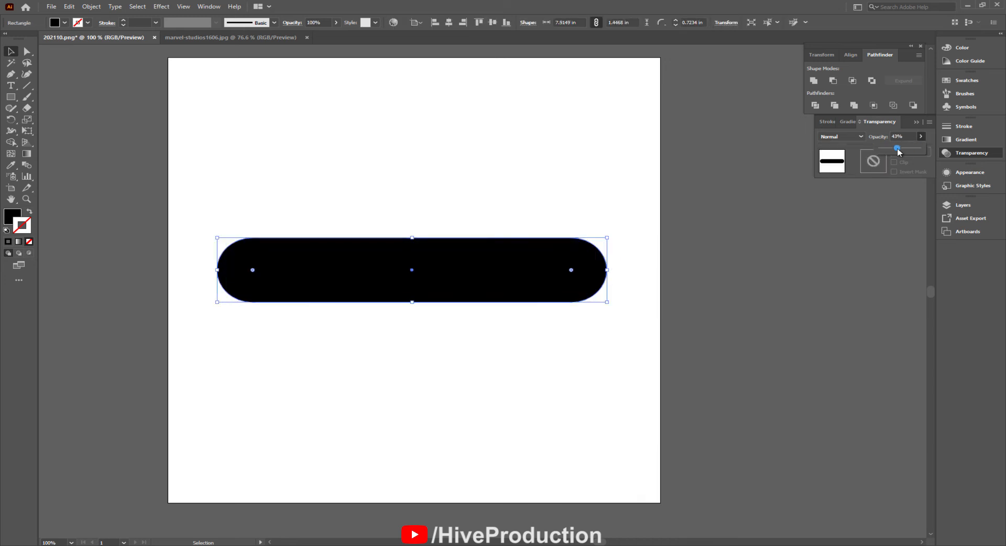
{"action": "left_click", "coordinate": [900, 149]}
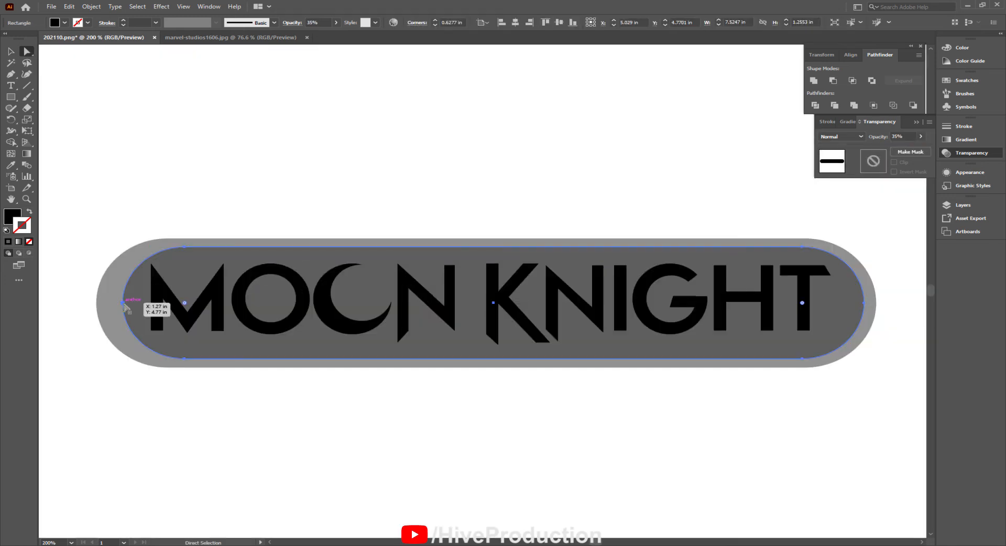
Try to stretch the inner rounded rectangle's left end outward by moving its anchor points.
{"action": "left_click", "coordinate": [123, 302]}
{"action": "left_click", "coordinate": [183, 247], "text": "shift"}
{"action": "left_click_drag", "start_coordinate": [184, 359], "coordinate": [172, 361], "text": "shift"}
{"action": "key", "text": "ctrl+z"}
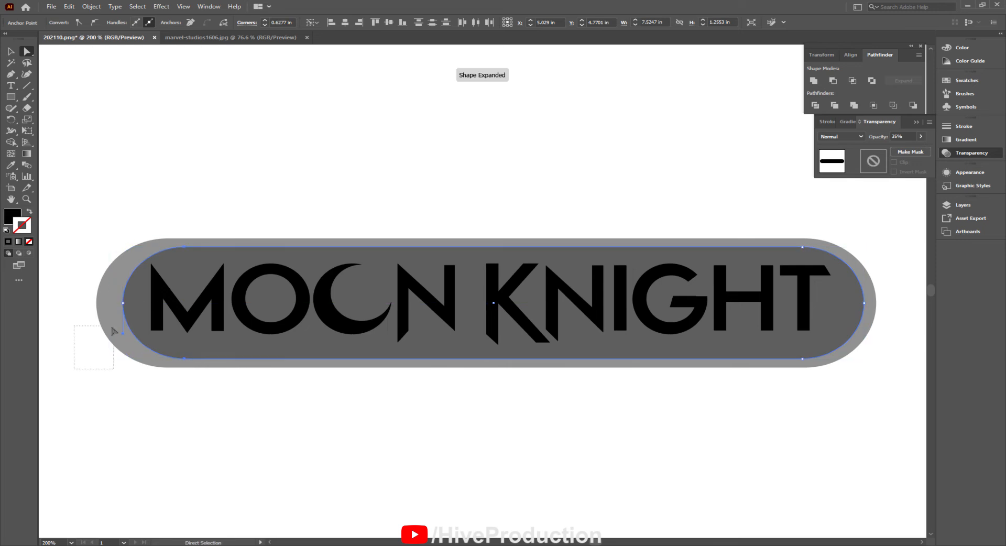
Widen the inner rounded rectangle at both ends so the border around it looks even.
{"action": "left_click", "coordinate": [97, 310]}
{"action": "left_click", "coordinate": [134, 310]}
{"action": "key", "text": "v"}
{"action": "left_click_drag", "start_coordinate": [123, 303], "coordinate": [113, 302]}
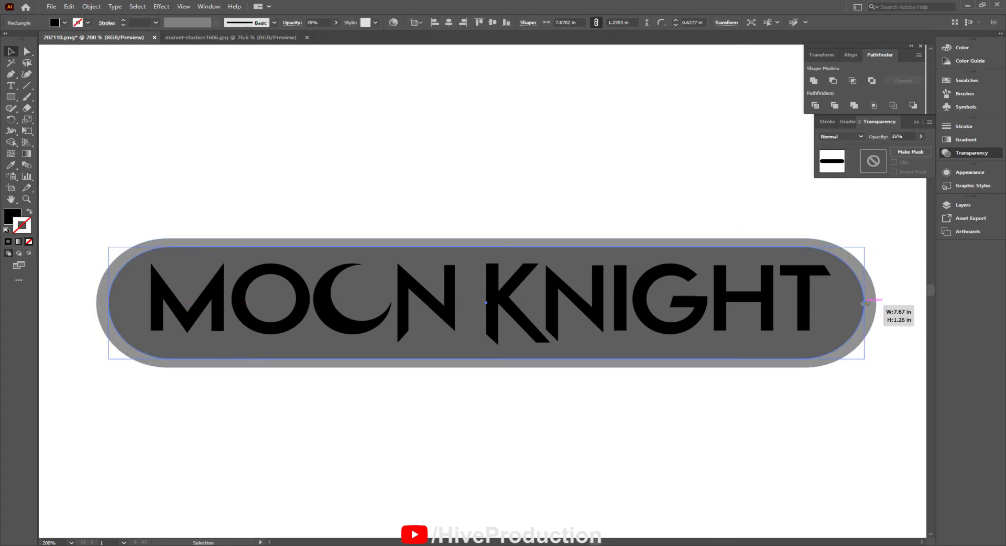
Subtract the inner rounded rectangle from the outer one to leave a frame, and set the frame's opacity to 100%.
{"action": "scroll", "coordinate": [608, 359], "scroll_direction": "right", "scroll_amount": 5}
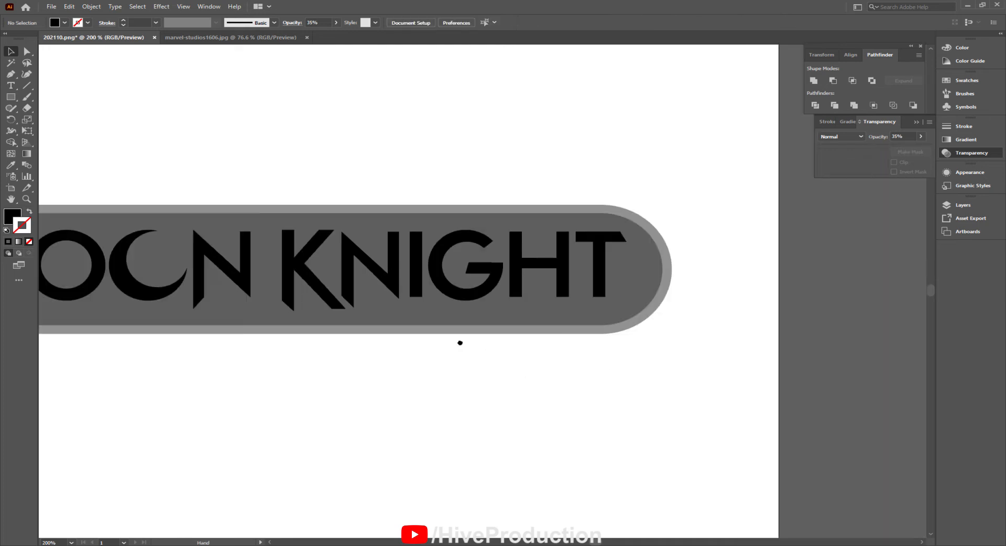
{"action": "key", "text": "ctrl+z"}
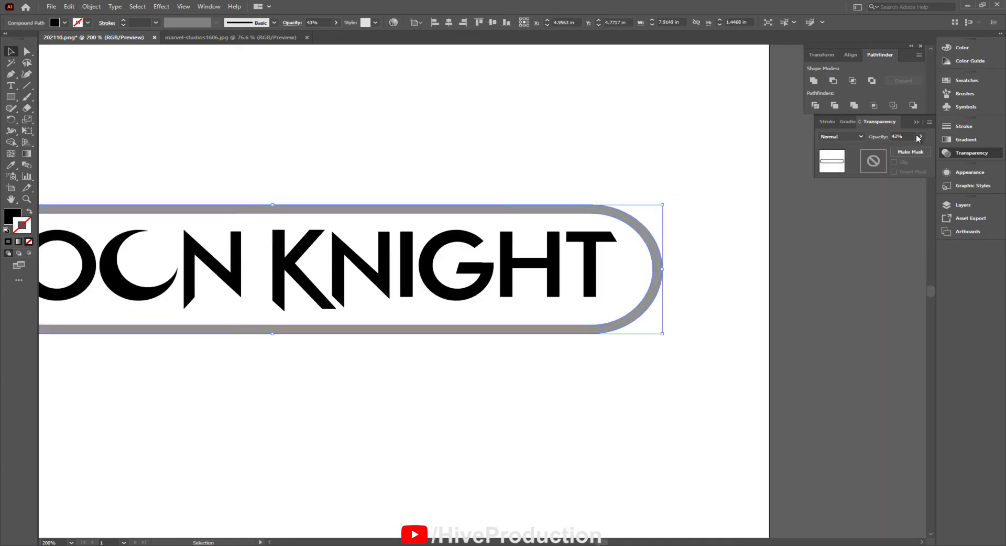
{"action": "type", "text": "100"}
{"action": "key", "text": "Return"}
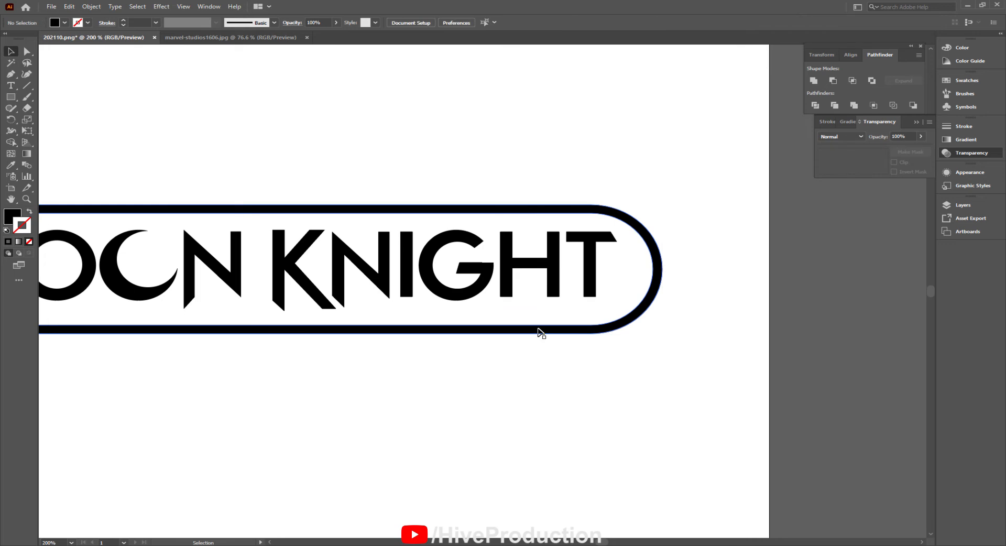
Draw a vertical black bar about 0.13 by 0.96 in at the frame's right end and copy it onto the left end.
{"action": "scroll", "coordinate": [613, 338], "scroll_direction": "left", "scroll_amount": 5}
{"action": "left_click_drag", "start_coordinate": [613, 338], "coordinate": [549, 339]}
{"action": "left_click", "coordinate": [82, 114]}
{"action": "left_click_drag", "start_coordinate": [11, 98], "coordinate": [32, 98]}
{"action": "mouse_move", "coordinate": [829, 221]}
{"action": "left_mouse_down"}
{"action": "mouse_move", "coordinate": [863, 306]}
{"action": "mouse_move", "coordinate": [843, 306]}
{"action": "left_mouse_up"}
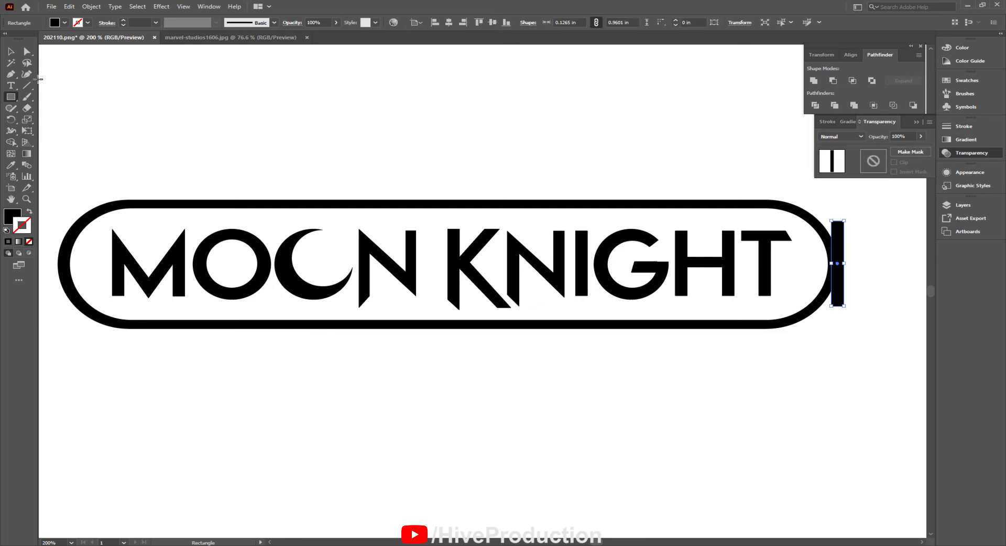
{"action": "key", "text": "v"}
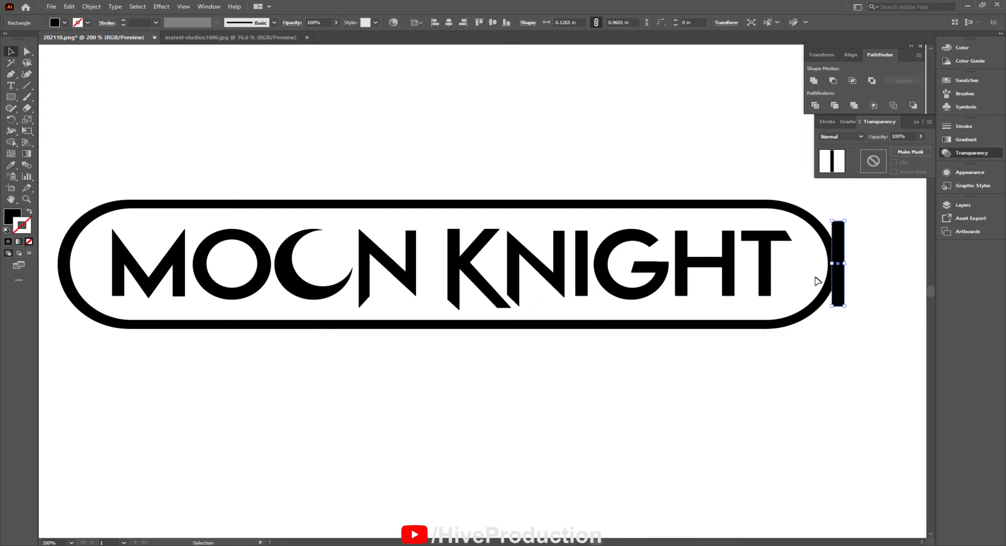
{"action": "scroll", "coordinate": [574, 382], "scroll_direction": "left", "scroll_amount": 1, "text": "shift"}
{"action": "left_click_drag", "start_coordinate": [866, 298], "coordinate": [87, 336], "text": "alt+shift"}
Combine the two end bars and the rounded frame into one shape.
{"action": "left_click", "coordinate": [852, 286], "text": "shift"}
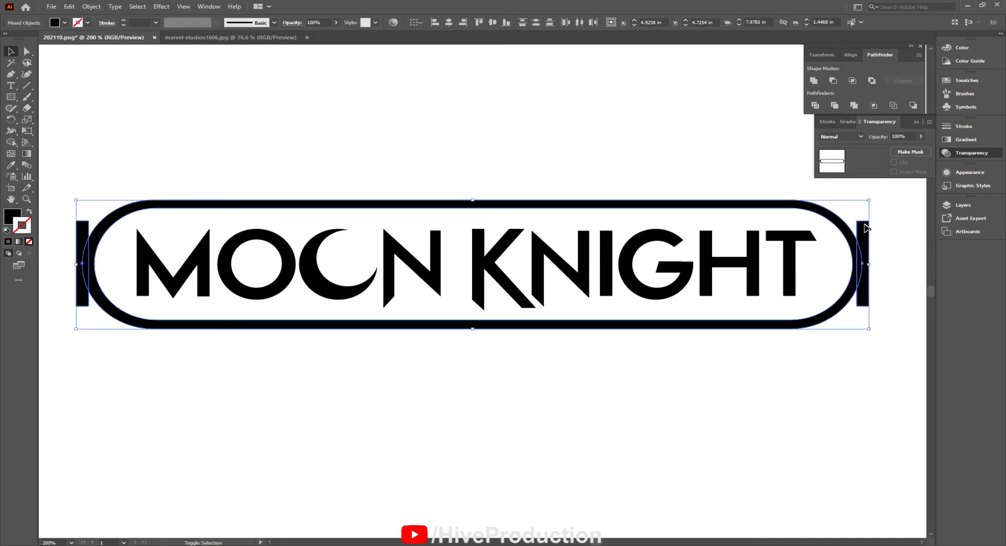
{"action": "left_click", "coordinate": [833, 81]}
{"action": "left_click", "coordinate": [699, 412]}
{"action": "key", "text": "ctrl+1"}
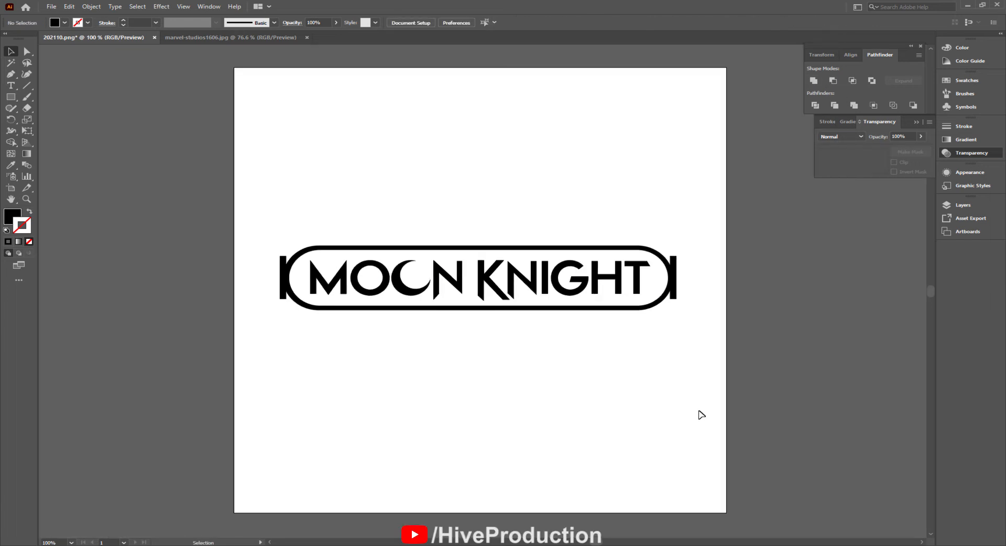
Switch to the marvel-studios1606.jpg document, image-trace the MARVEL STUDIOS logo and expand the result.
{"action": "left_click", "coordinate": [226, 37]}
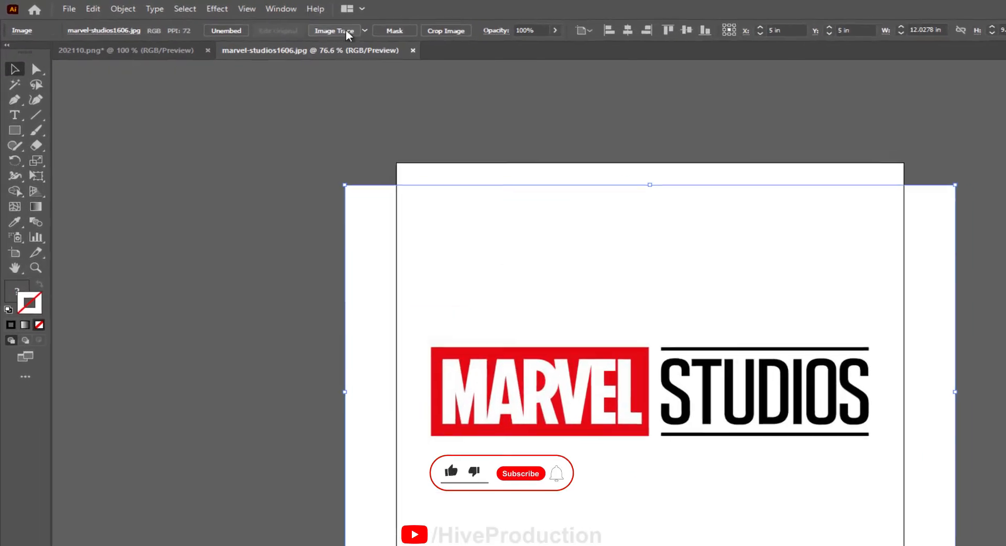
{"action": "left_click", "coordinate": [346, 31]}
{"action": "left_click", "coordinate": [363, 32]}
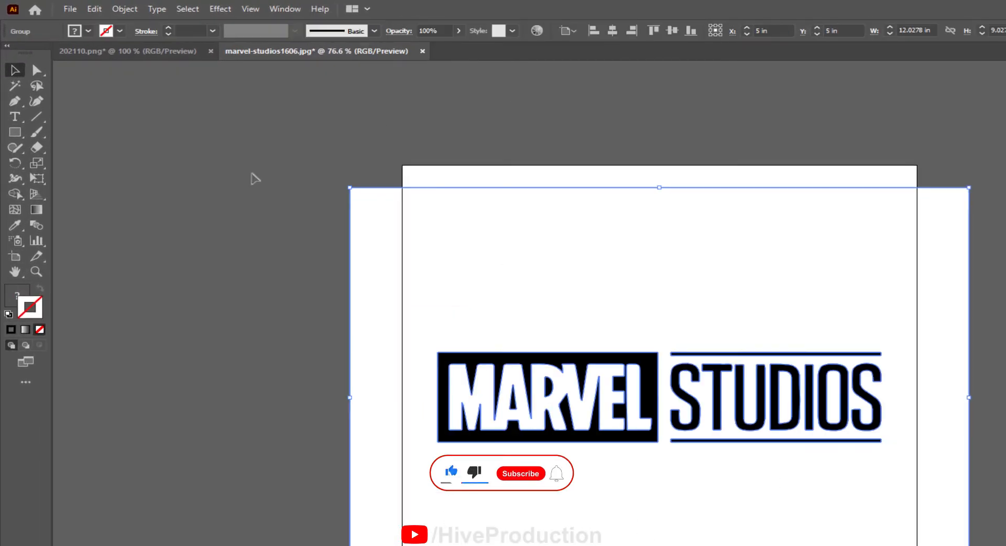
Isolate the traced group and move its white background piece off to the right of the artboard.
{"action": "double_click", "coordinate": [591, 271]}
{"action": "left_click_drag", "start_coordinate": [558, 277], "coordinate": [797, 273]}
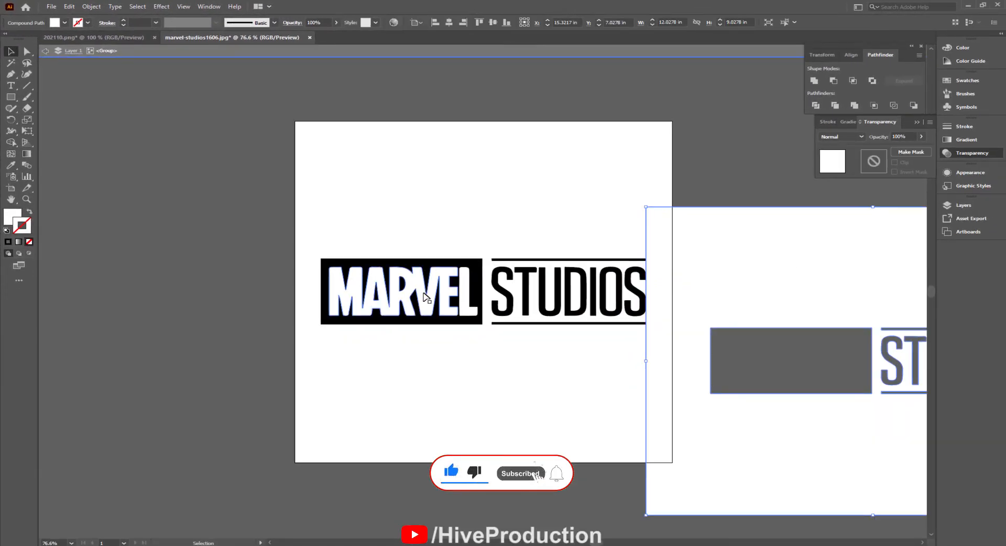
Try to move the MARVEL box and its letter pieces off the artboard separately from STUDIOS.
{"action": "left_click_drag", "start_coordinate": [414, 320], "coordinate": [149, 333]}
{"action": "key", "text": "ctrl+z"}
{"action": "left_click", "coordinate": [403, 285], "text": "shift"}
{"action": "left_click", "coordinate": [378, 298], "text": "shift"}
{"action": "left_click_drag", "start_coordinate": [378, 300], "coordinate": [114, 324]}
{"action": "left_click", "coordinate": [498, 284]}
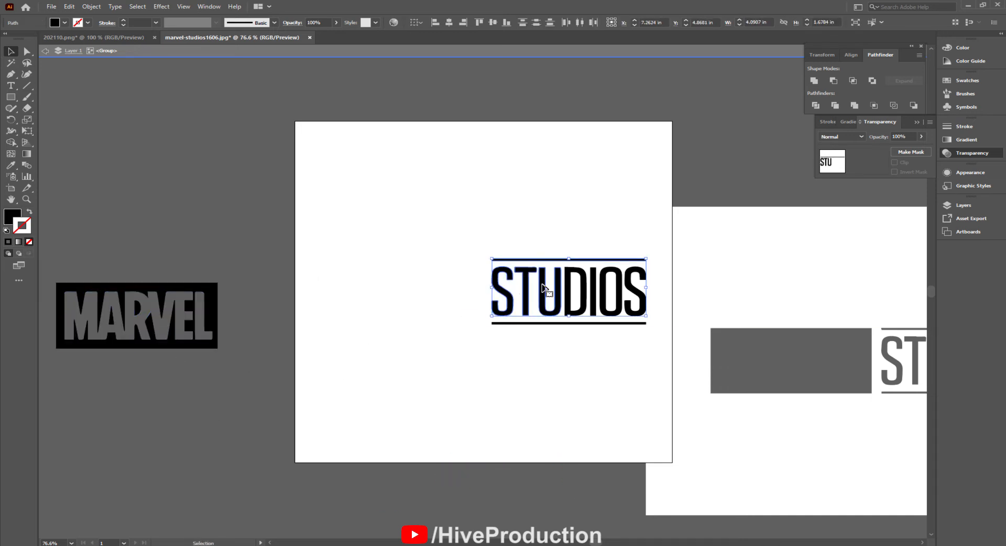
{"action": "key", "text": "ctrl+z"}
{"action": "key", "text": "ctrl+a"}
{"action": "key", "text": "ctrl+shift+a"}
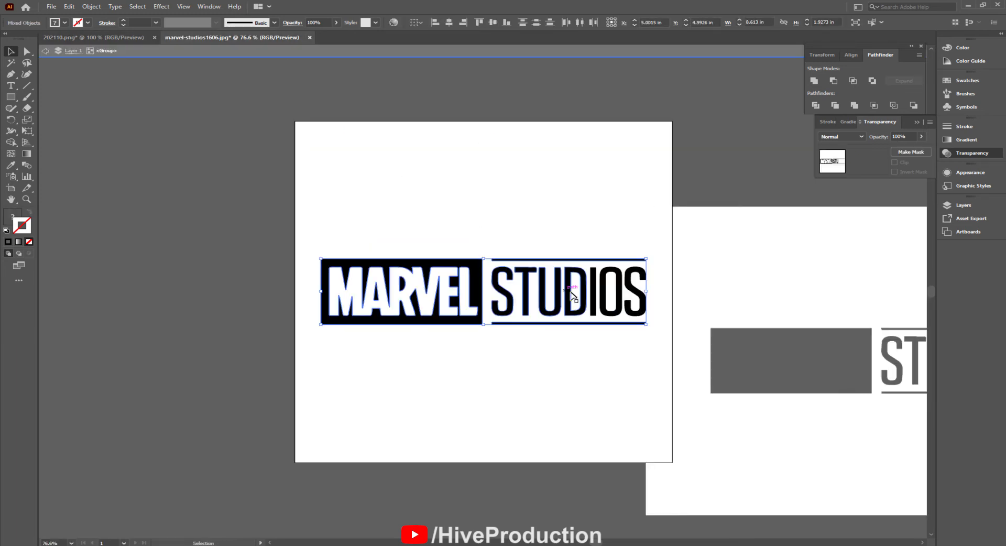
Move the whole MARVEL STUDIOS logo left off the artboard and delete its white pieces, including the one inside the D.
{"action": "left_click_drag", "start_coordinate": [623, 292], "coordinate": [236, 260]}
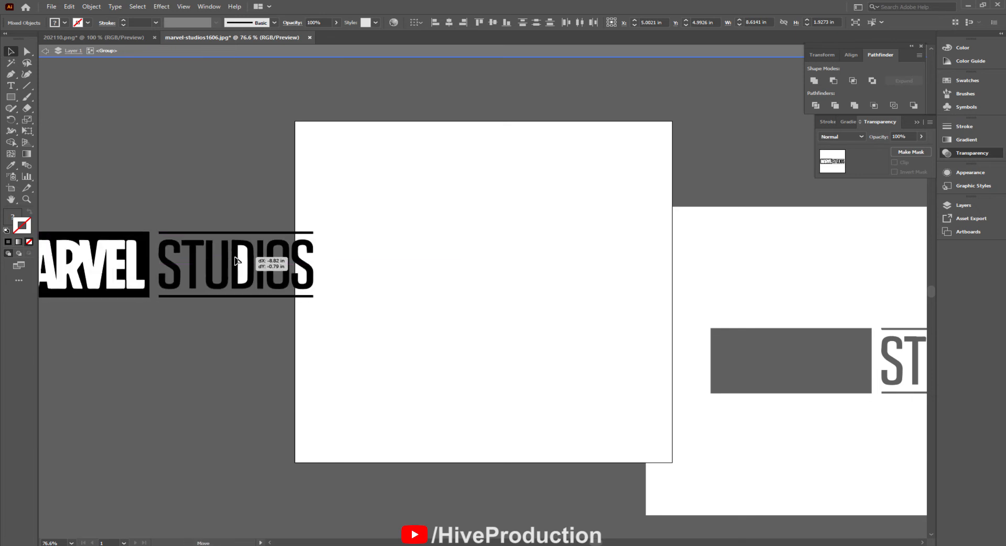
{"action": "left_click_drag", "start_coordinate": [183, 325], "coordinate": [466, 324]}
{"action": "left_click_drag", "start_coordinate": [455, 286], "coordinate": [365, 310]}
{"action": "left_click", "coordinate": [332, 329]}
{"action": "left_click", "coordinate": [315, 306]}
{"action": "key", "text": "Delete"}
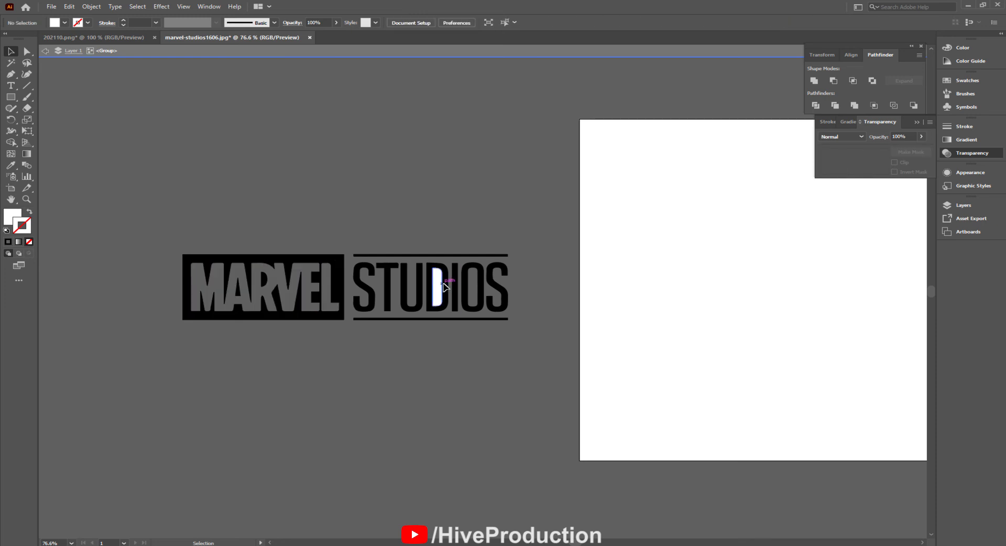
{"action": "left_click", "coordinate": [443, 287]}
{"action": "key", "text": "Delete"}
Try to change the fill colour of the black MARVEL box.
{"action": "left_click", "coordinate": [262, 259]}
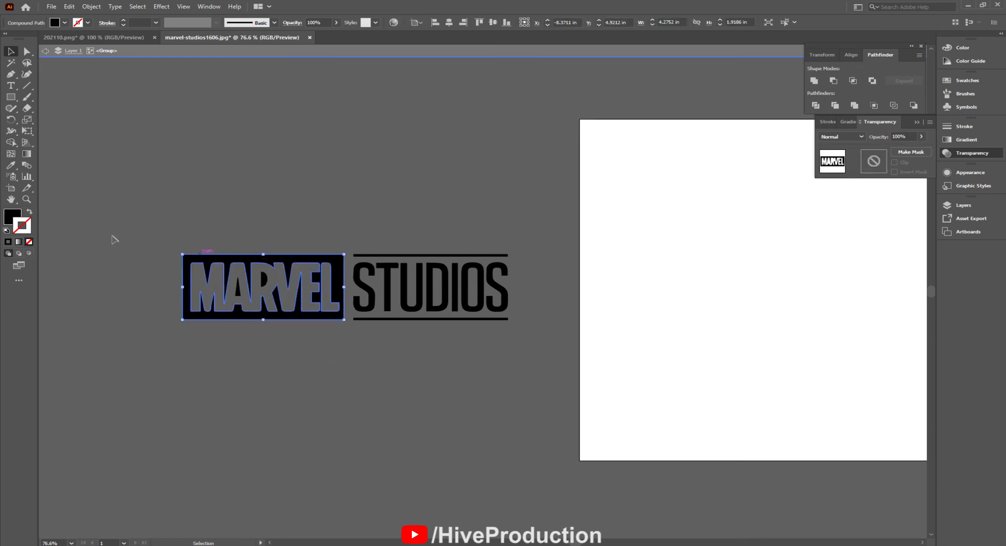
{"action": "double_click", "coordinate": [7, 217]}
{"action": "left_click", "coordinate": [492, 233]}
{"action": "left_click", "coordinate": [600, 218]}
{"action": "left_click", "coordinate": [378, 225]}
{"action": "key", "text": "ctrl+z"}
Copy the MARVEL STUDIOS logo into the 202110.png document, scale it down and place it centred above the MOON KNIGHT frame.
{"action": "left_click_drag", "start_coordinate": [173, 246], "coordinate": [513, 344]}
{"action": "key", "text": "ctrl+c"}
{"action": "left_click", "coordinate": [99, 39]}
{"action": "key", "text": "ctrl+v"}
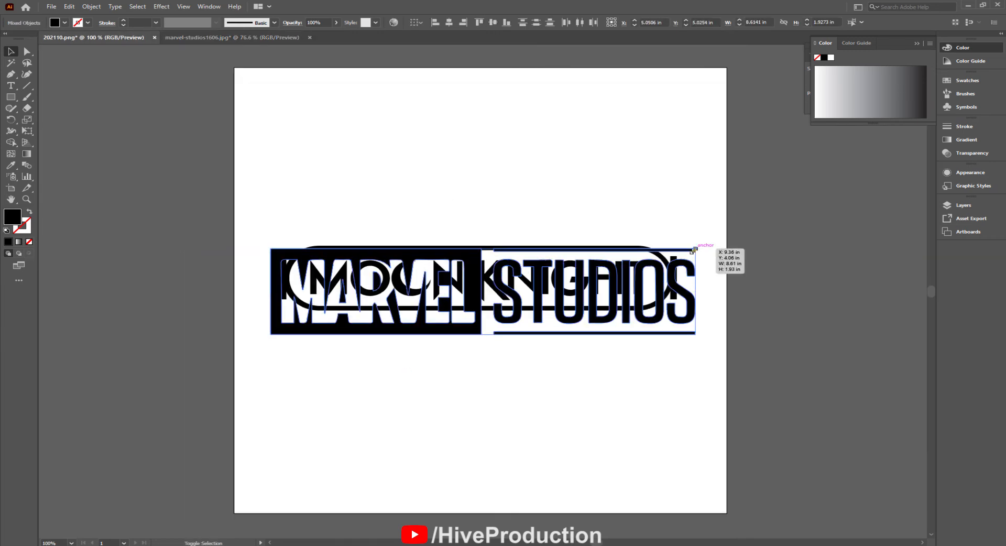
{"action": "left_click_drag", "start_coordinate": [693, 250], "coordinate": [610, 278], "text": "alt+shift"}
{"action": "left_click_drag", "start_coordinate": [478, 290], "coordinate": [478, 217]}
{"action": "left_click", "coordinate": [486, 241]}
Change the colour model from greyscale to RGB and give the MARVEL box a dark red fill.
{"action": "left_click", "coordinate": [475, 208]}
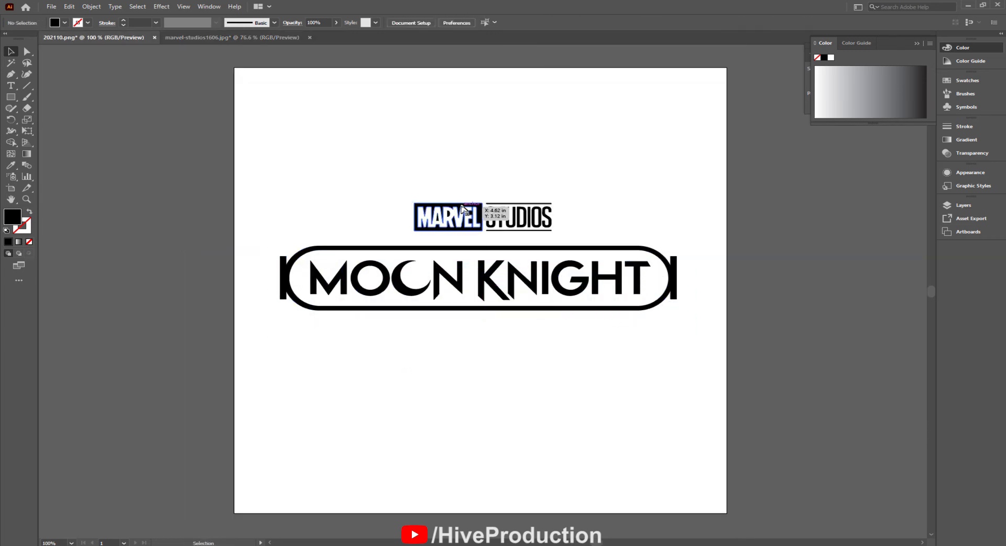
{"action": "double_click", "coordinate": [11, 217]}
{"action": "left_click", "coordinate": [493, 268]}
{"action": "left_click", "coordinate": [596, 221]}
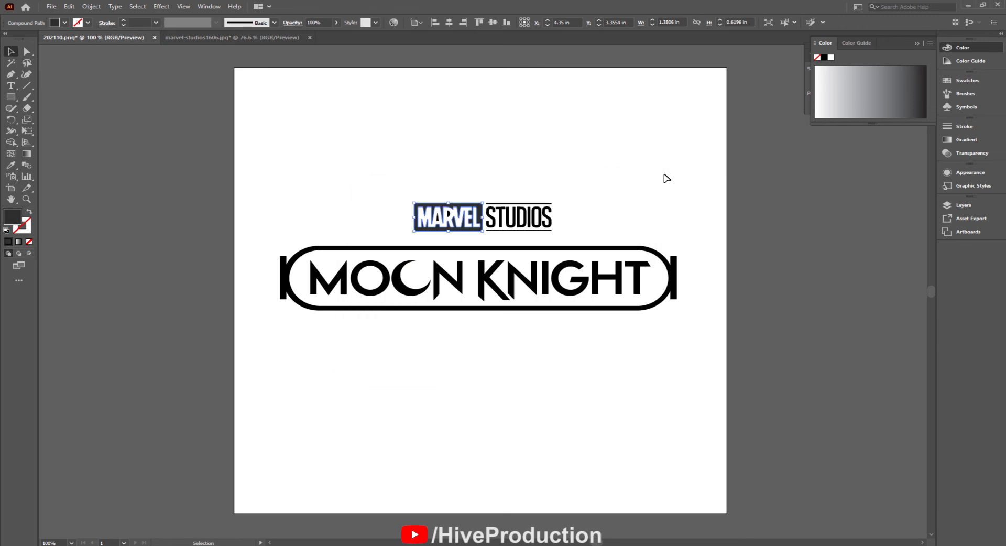
{"action": "left_click", "coordinate": [930, 44]}
{"action": "left_click", "coordinate": [852, 72]}
{"action": "left_click", "coordinate": [582, 177]}
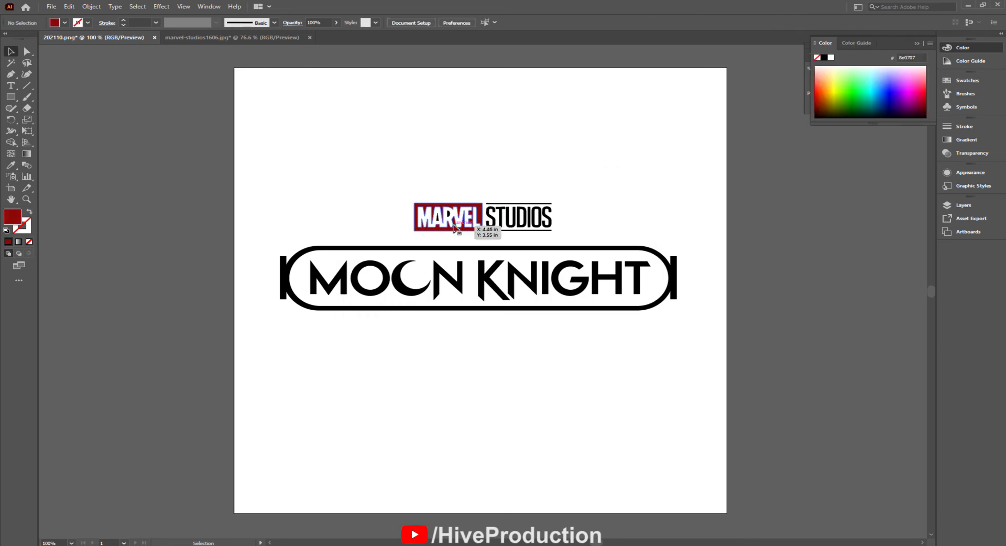
Set the MARVEL box's fill to the brighter red d31111.
{"action": "key", "text": "ctrl+equal"}
{"action": "key", "text": "ctrl+equal"}
{"action": "key", "text": "ctrl+equal"}
{"action": "key", "text": "ctrl+equal"}
{"action": "left_click", "coordinate": [340, 218]}
{"action": "double_click", "coordinate": [13, 217]}
{"action": "left_click", "coordinate": [488, 233]}
{"action": "left_click", "coordinate": [612, 218]}
{"action": "left_click", "coordinate": [149, 169]}
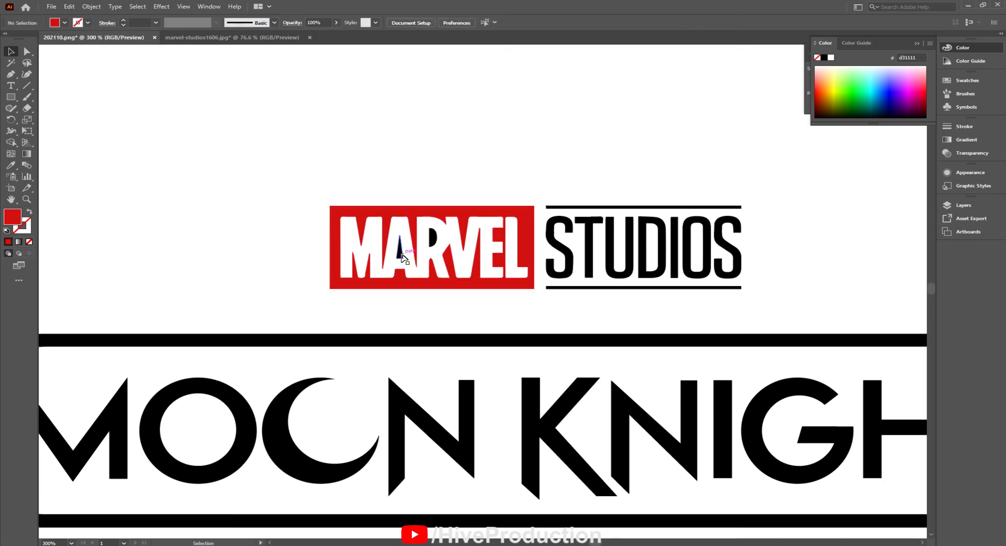
Fill the black counters of the A and R in MARVEL with the red sampled from the box.
{"action": "left_click", "coordinate": [402, 255]}
{"action": "left_click", "coordinate": [433, 239], "text": "shift"}
{"action": "left_click", "coordinate": [11, 166]}
{"action": "left_click", "coordinate": [335, 236]}
{"action": "left_click", "coordinate": [10, 51]}
{"action": "left_click", "coordinate": [257, 126]}
{"action": "key", "text": "ctrl+1"}
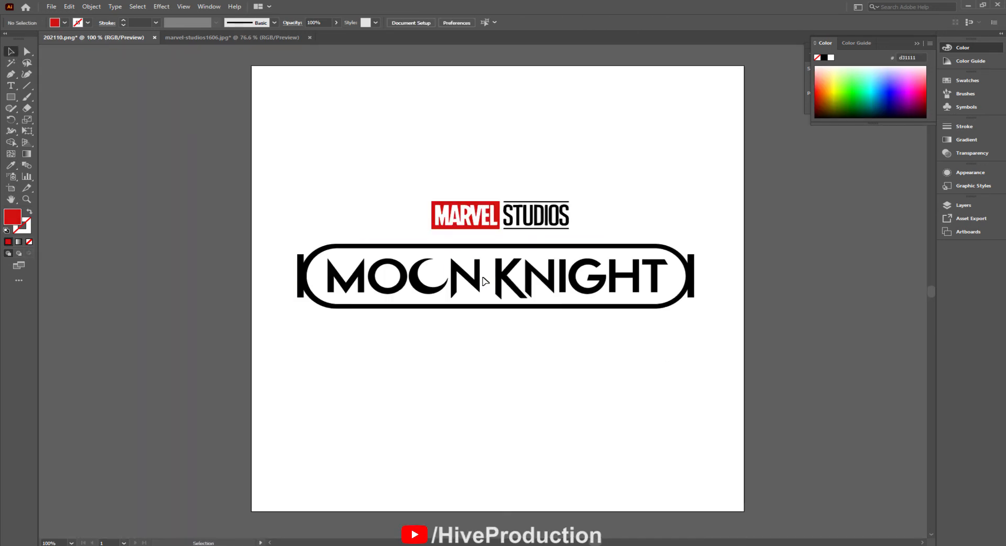
Save the logo artwork as an Adobe Illustrator file named MoonKnight_Logo in the Moon_Knight folder inside stuff.
{"action": "left_click", "coordinate": [52, 7]}
{"action": "left_click", "coordinate": [194, 116]}
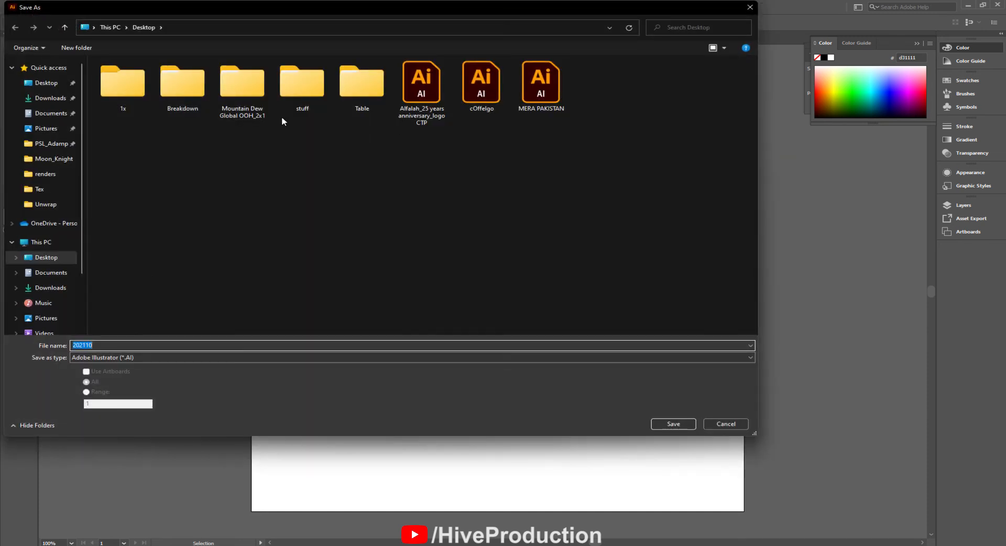
{"action": "double_click", "coordinate": [302, 84]}
{"action": "double_click", "coordinate": [184, 86]}
{"action": "type", "text": "MoonKnight_Logo"}
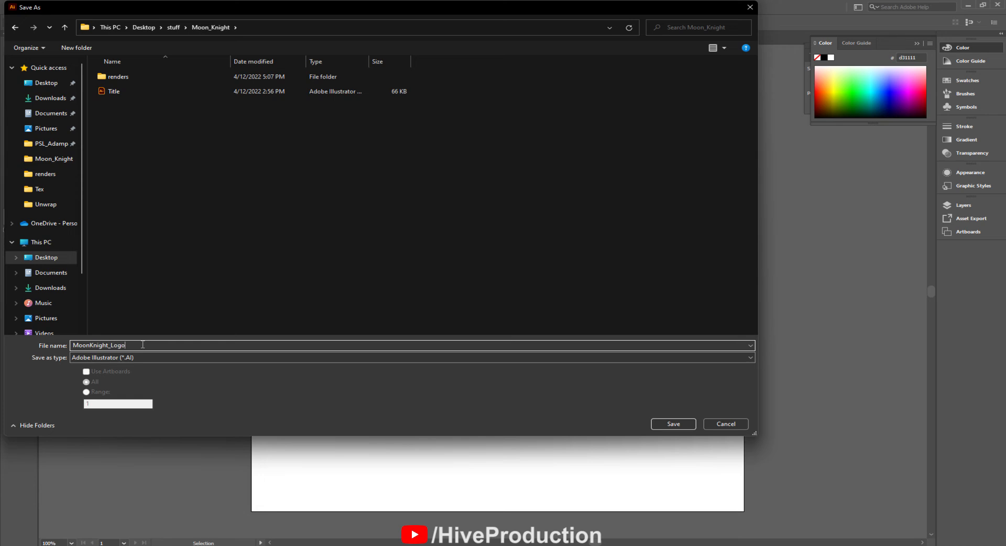
{"action": "key", "text": "Return"}
{"action": "left_click", "coordinate": [455, 142]}
{"action": "left_click", "coordinate": [455, 270]}
{"action": "left_click", "coordinate": [543, 404]}
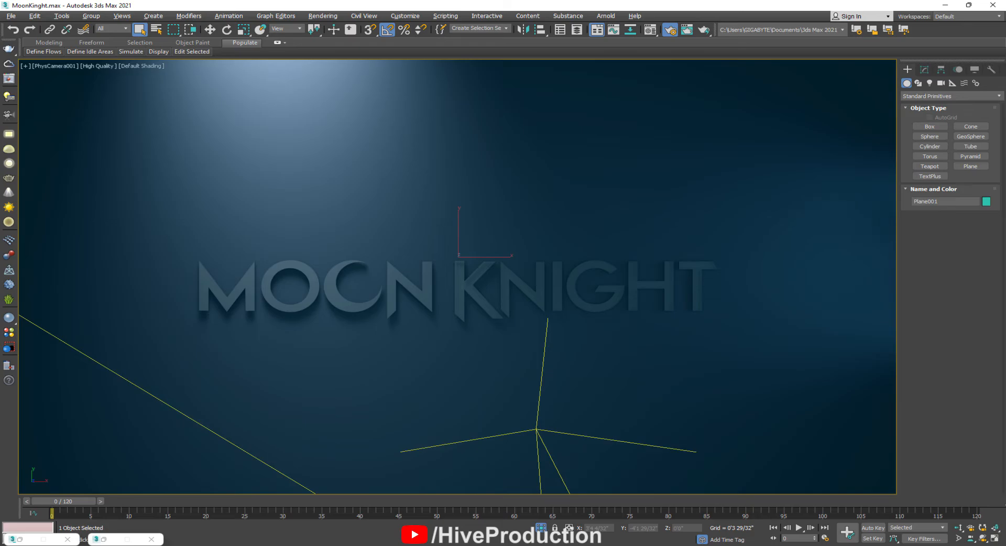
Switch to 3ds Max and reset the open MoonKnight scene to a new empty one.
{"action": "left_click", "coordinate": [14, 17]}
{"action": "left_click", "coordinate": [19, 40]}
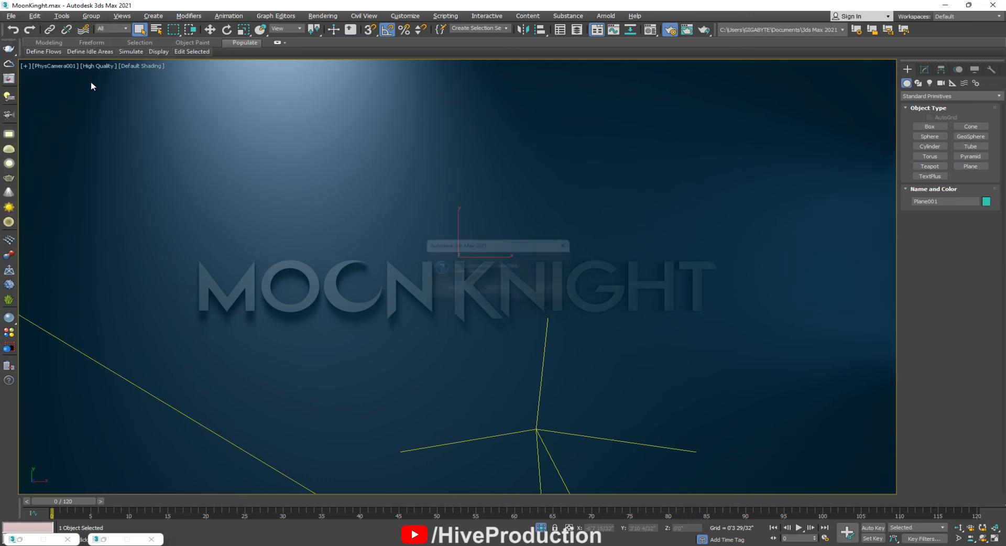
{"action": "left_click", "coordinate": [500, 294]}
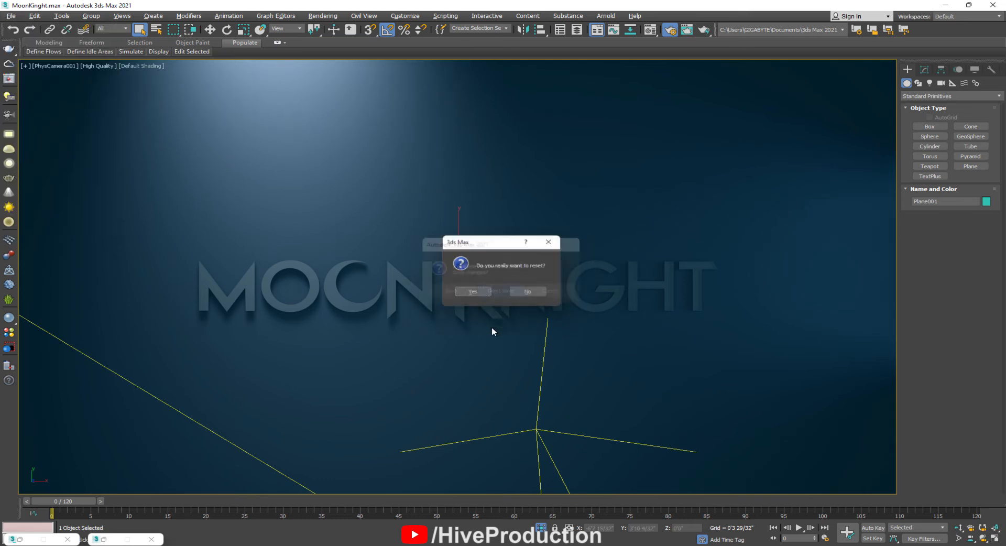
{"action": "left_click", "coordinate": [472, 291]}
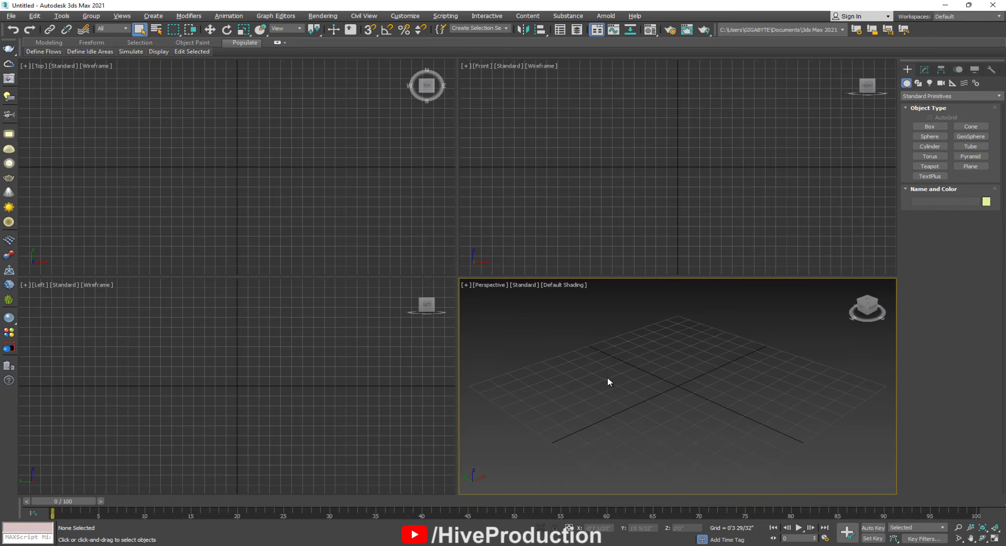
Import the MoonKnight_Logo file from the Moon_Knight folder on the Desktop as shapes in a single object.
{"action": "left_click", "coordinate": [11, 16]}
{"action": "mouse_move", "coordinate": [42, 144]}
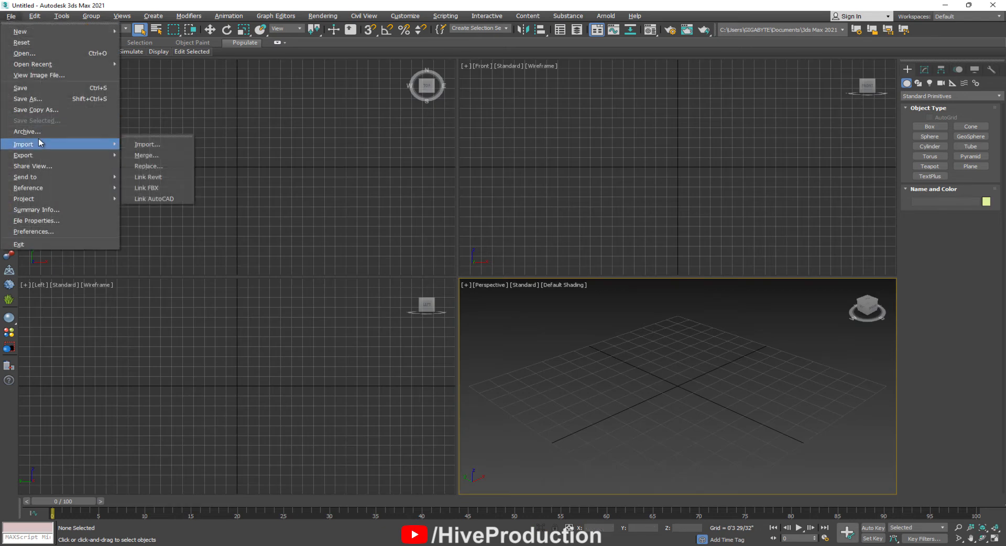
{"action": "left_click", "coordinate": [155, 140]}
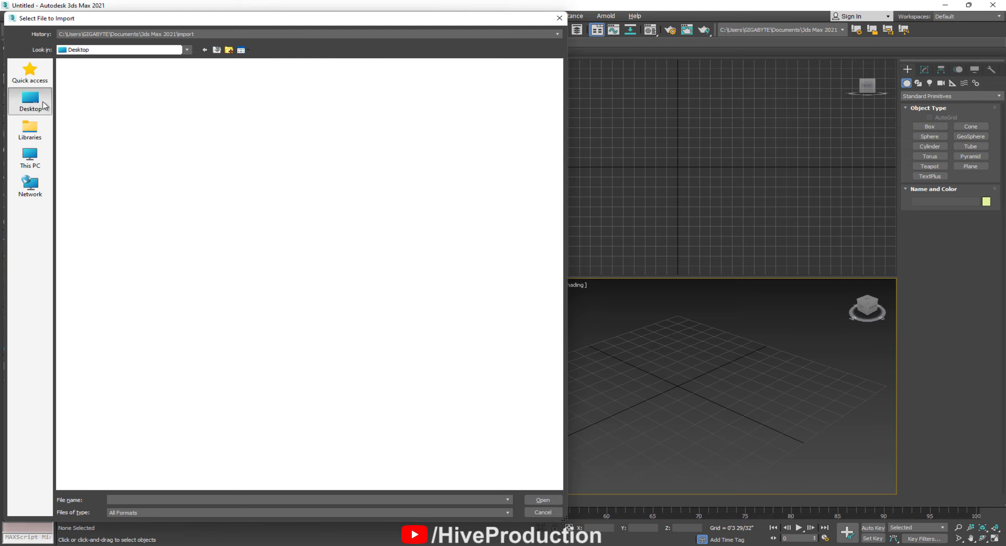
{"action": "left_click", "coordinate": [44, 106]}
{"action": "double_click", "coordinate": [104, 124]}
{"action": "double_click", "coordinate": [147, 103]}
{"action": "left_click", "coordinate": [99, 84]}
{"action": "left_click", "coordinate": [543, 500]}
{"action": "left_click", "coordinate": [528, 295]}
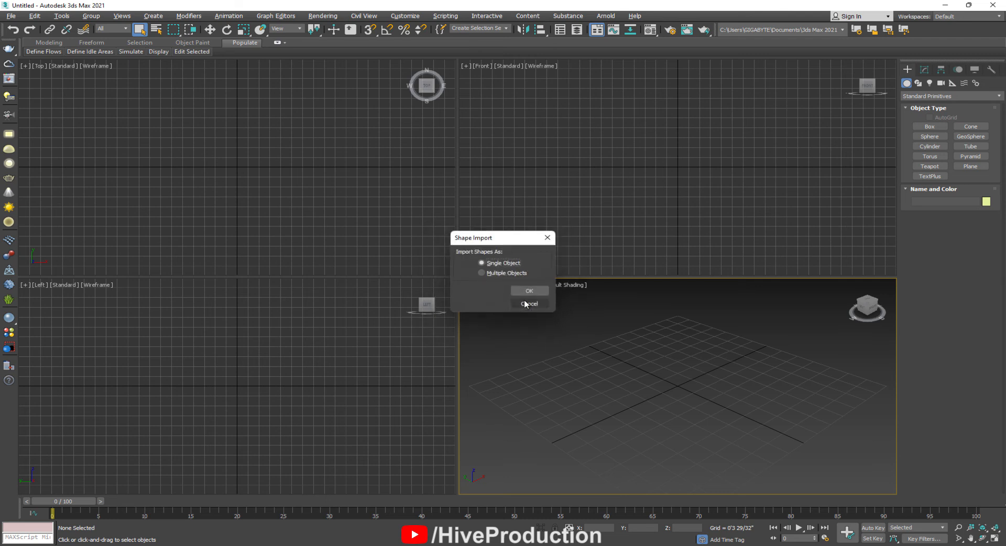
{"action": "left_click", "coordinate": [530, 292]}
Scale the imported logo shape up uniformly in the Top view.
{"action": "middle_click_drag", "start_coordinate": [688, 417], "coordinate": [661, 456], "text": "alt"}
{"action": "scroll", "coordinate": [198, 195], "scroll_direction": "down", "scroll_amount": 12}
{"action": "left_click", "coordinate": [199, 195]}
{"action": "key", "text": "r"}
{"action": "left_click_drag", "start_coordinate": [202, 192], "coordinate": [438, 504]}
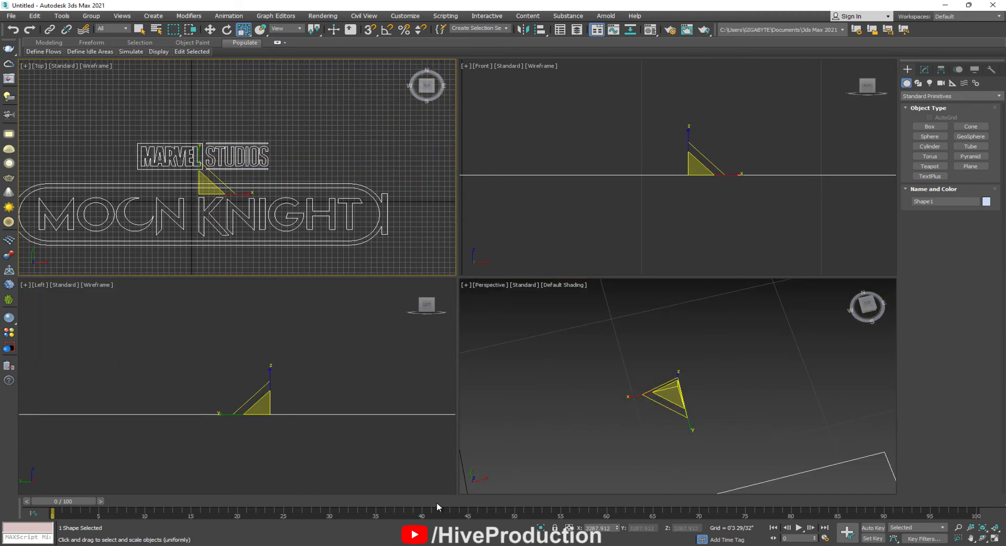
{"action": "left_click_drag", "start_coordinate": [205, 193], "coordinate": [221, 178]}
Move the logo shape to the scene origin by setting its X and Y position to 0.
{"action": "key", "text": "w"}
{"action": "right_click", "coordinate": [617, 528]}
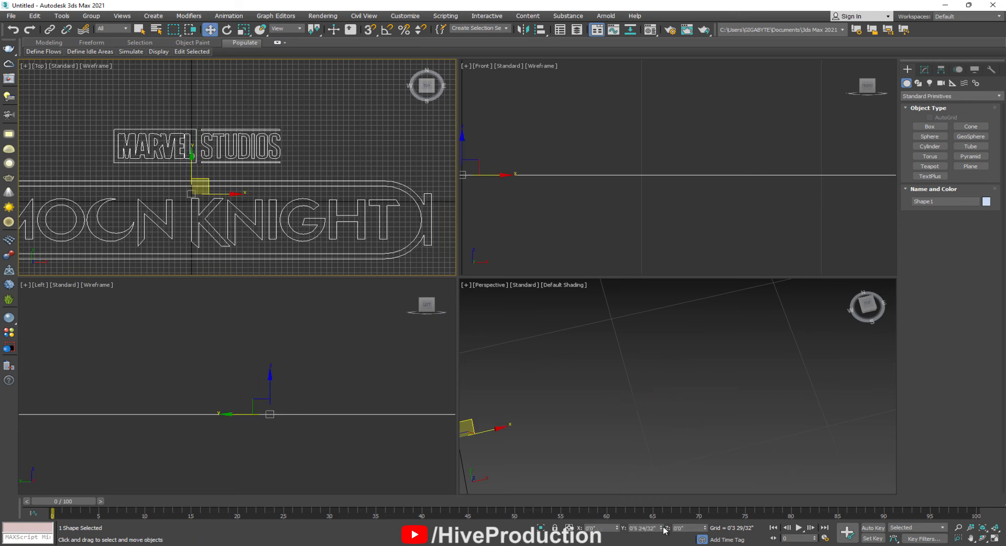
{"action": "right_click", "coordinate": [660, 528]}
{"action": "scroll", "coordinate": [392, 410], "scroll_direction": "down", "scroll_amount": 6}
{"action": "scroll", "coordinate": [593, 218], "scroll_direction": "down", "scroll_amount": 10}
{"action": "right_click", "coordinate": [619, 347]}
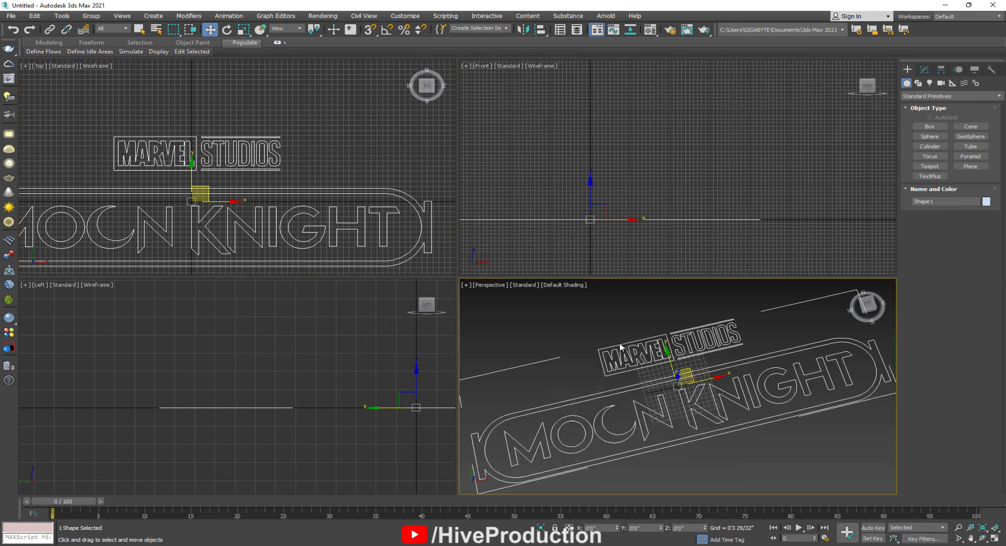
{"action": "key", "text": "alt+w"}
{"action": "scroll", "coordinate": [516, 362], "scroll_direction": "up", "scroll_amount": 5}
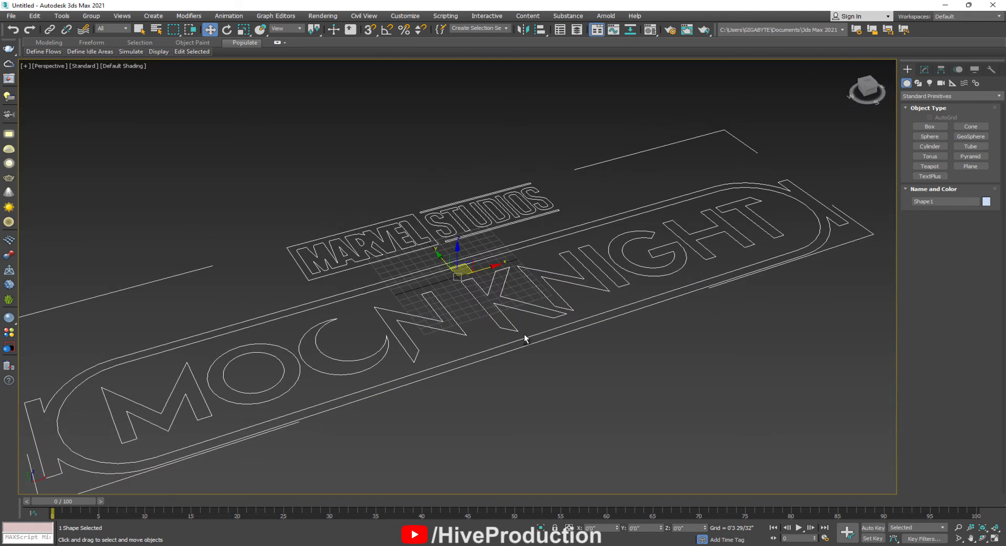
Apply an Extrude modifier to the logo shape and give it a depth of about 8 inches.
{"action": "left_click", "coordinate": [555, 372]}
{"action": "scroll", "coordinate": [551, 376], "scroll_direction": "down", "scroll_amount": 3}
{"action": "middle_click_drag", "start_coordinate": [563, 367], "coordinate": [557, 324], "text": "alt"}
{"action": "left_click", "coordinate": [531, 339]}
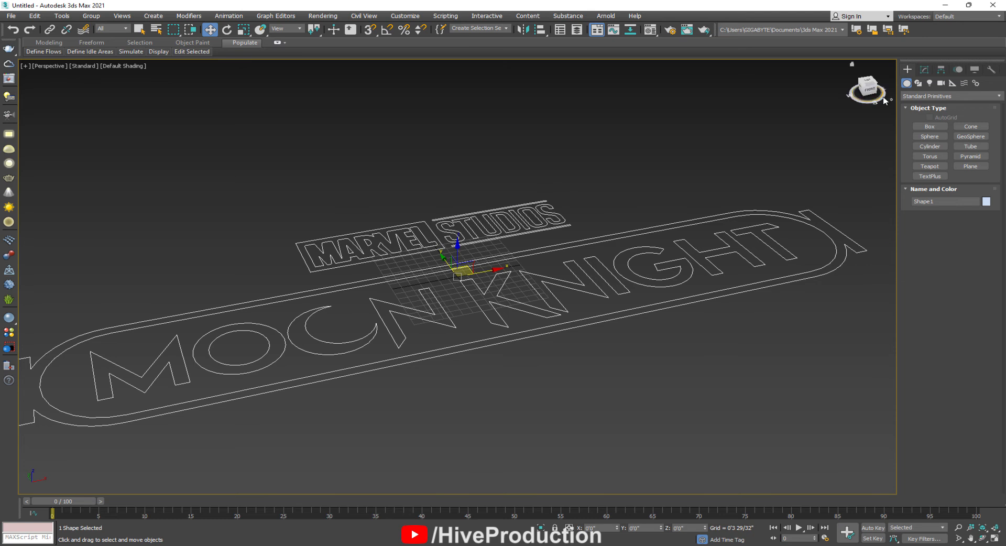
{"action": "left_click", "coordinate": [930, 70]}
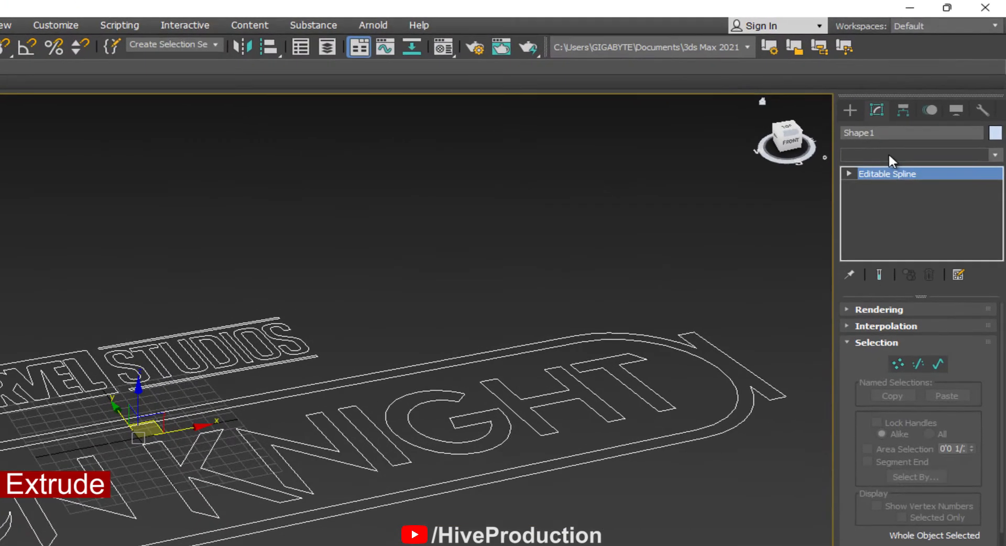
{"action": "left_click", "coordinate": [932, 98]}
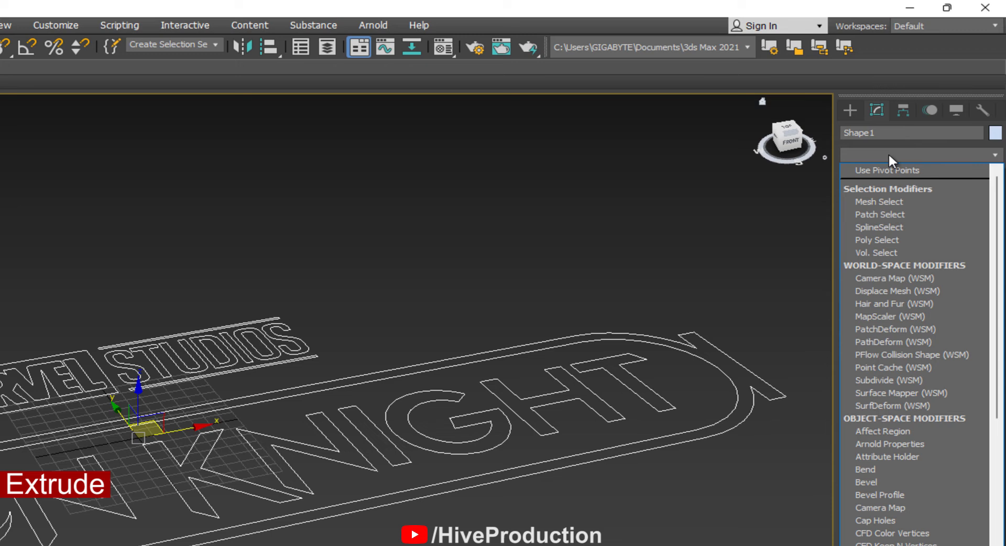
{"action": "key", "text": "e"}
{"action": "left_click", "coordinate": [874, 234]}
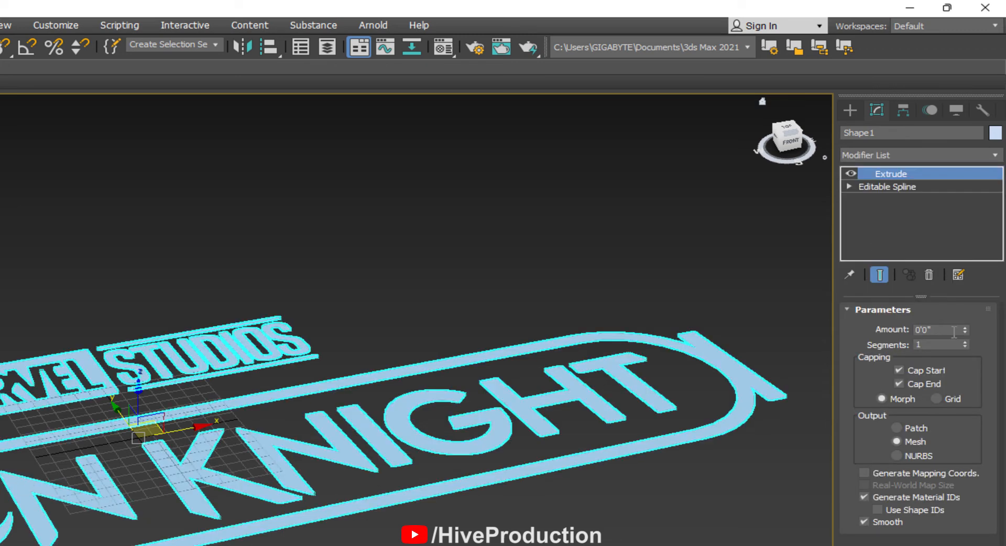
{"action": "left_click_drag", "start_coordinate": [967, 330], "coordinate": [967, 324]}
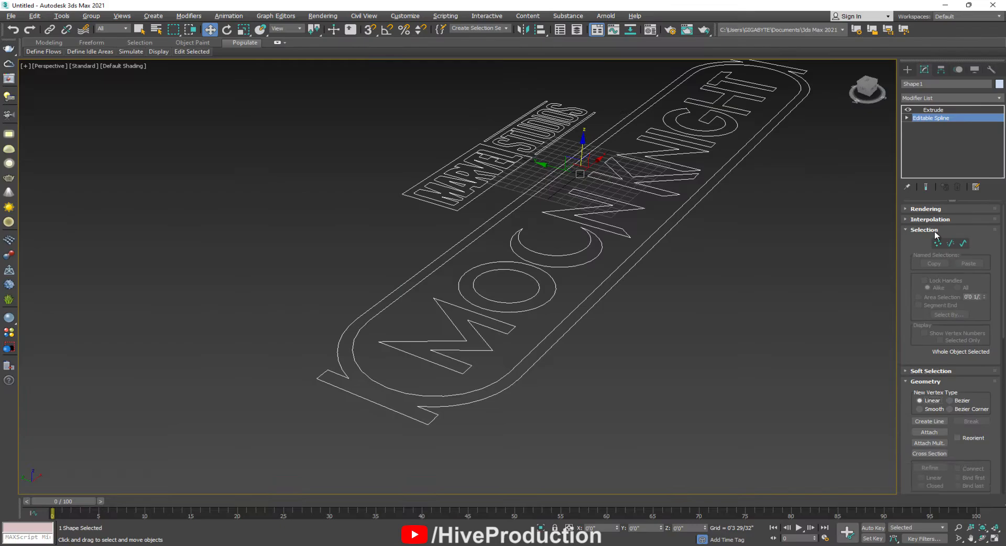
Set the interpolation steps of the underlying Editable Spline to 20 and return to the Extrude modifier.
{"action": "left_click", "coordinate": [926, 220]}
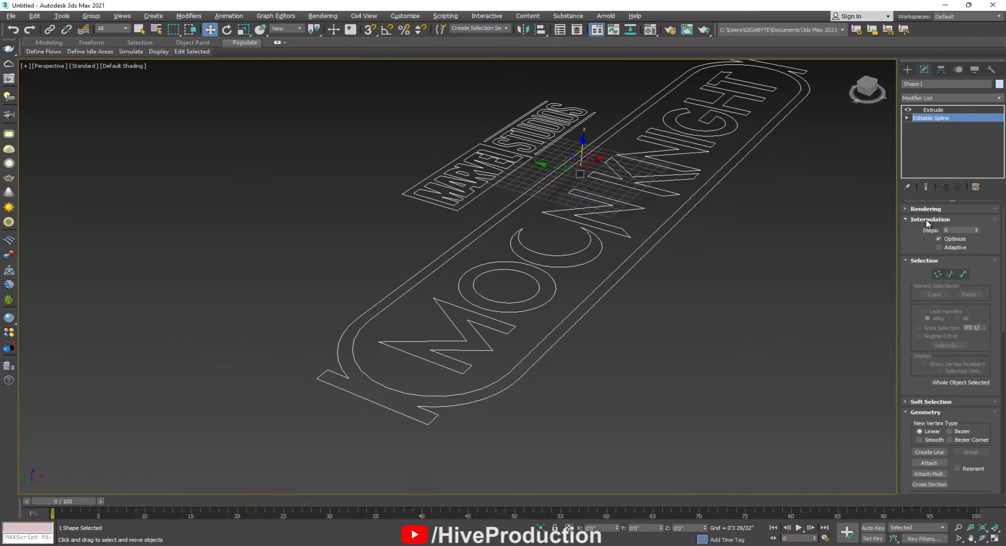
{"action": "type", "text": "20"}
{"action": "key", "text": "Return"}
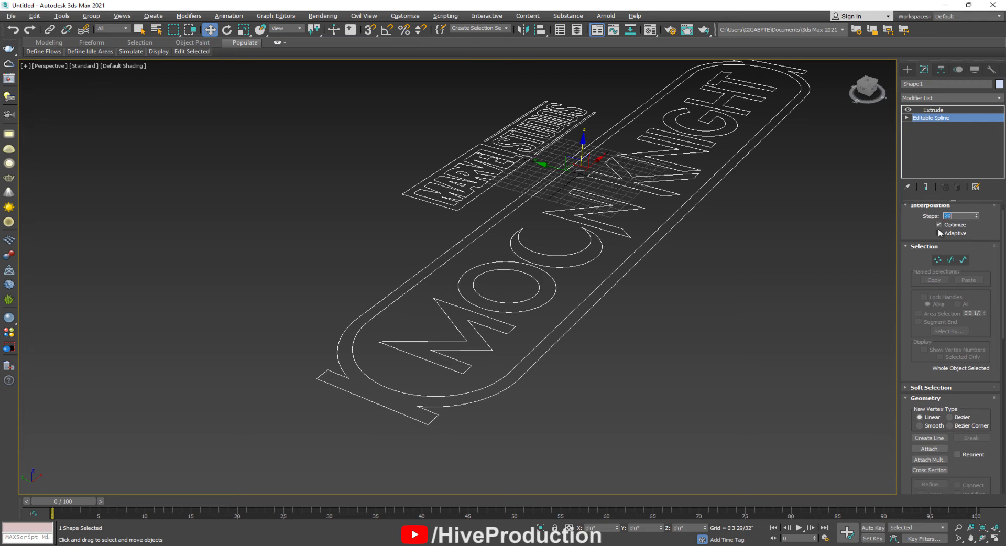
{"action": "left_click", "coordinate": [938, 110]}
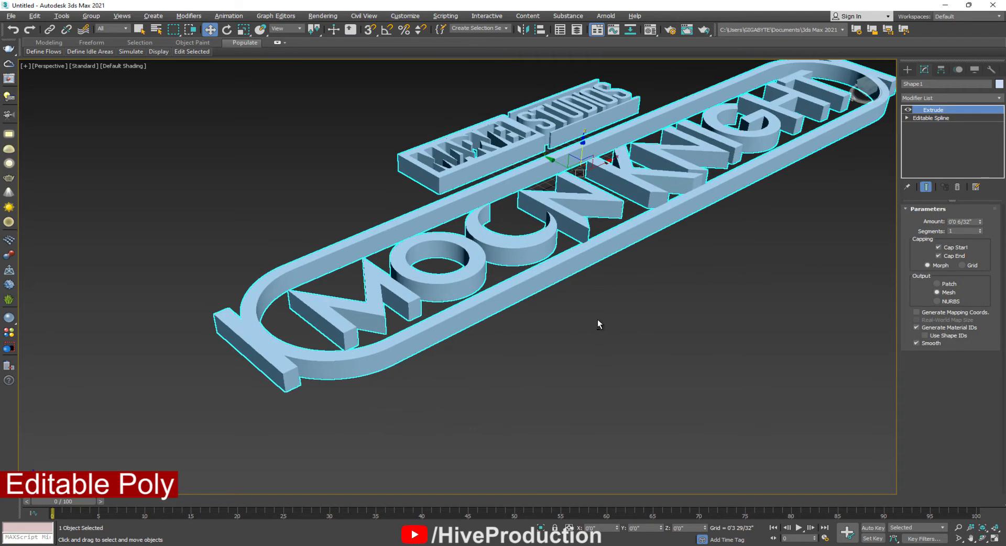
Convert the extruded logo to an Editable Poly.
{"action": "right_click", "coordinate": [521, 289]}
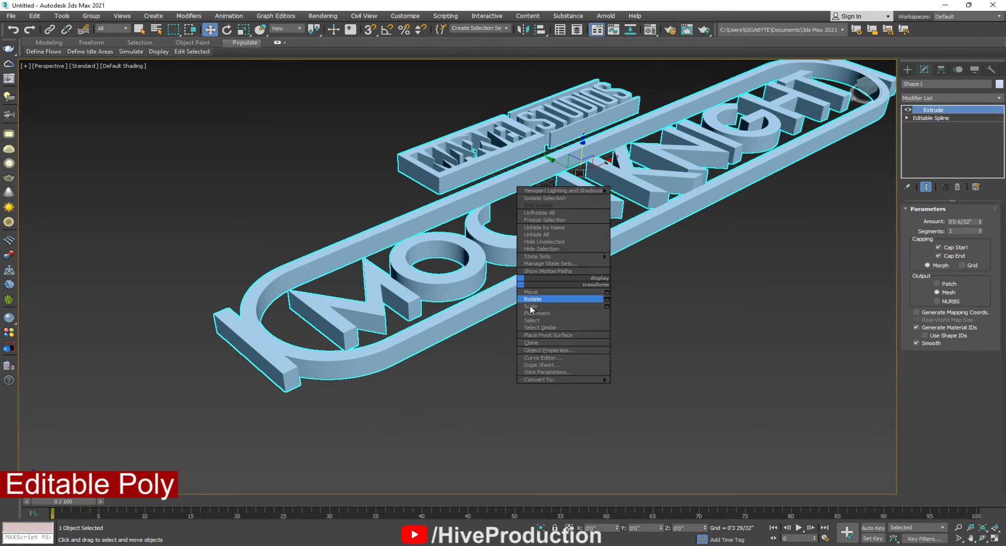
{"action": "mouse_move", "coordinate": [554, 380]}
{"action": "left_click", "coordinate": [650, 383]}
Detach all polygons of the MOON KNIGHT letters, without the frame, as a separate object.
{"action": "key", "text": "4"}
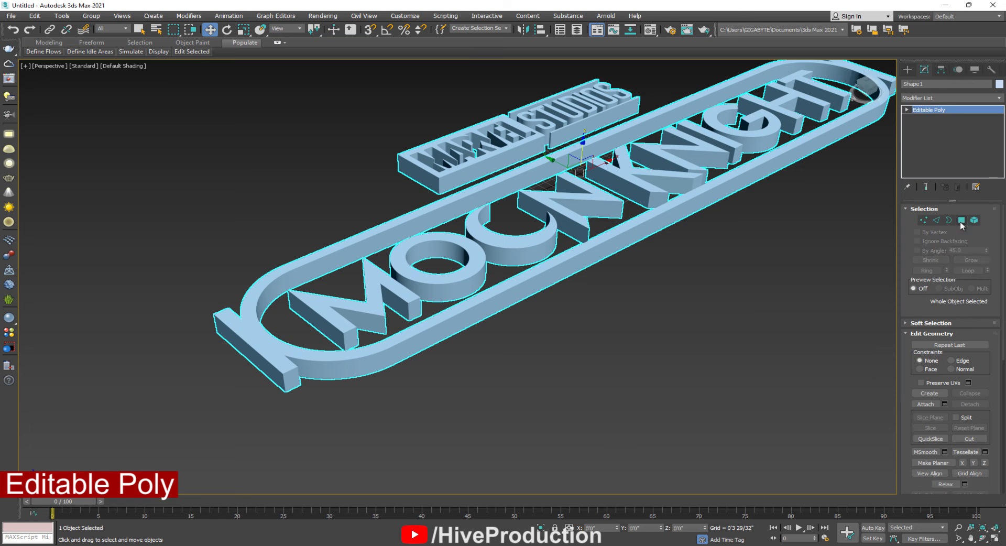
{"action": "middle_click_drag", "start_coordinate": [676, 234], "coordinate": [547, 289], "text": "alt"}
{"action": "key", "text": "alt+w"}
{"action": "left_click", "coordinate": [127, 135]}
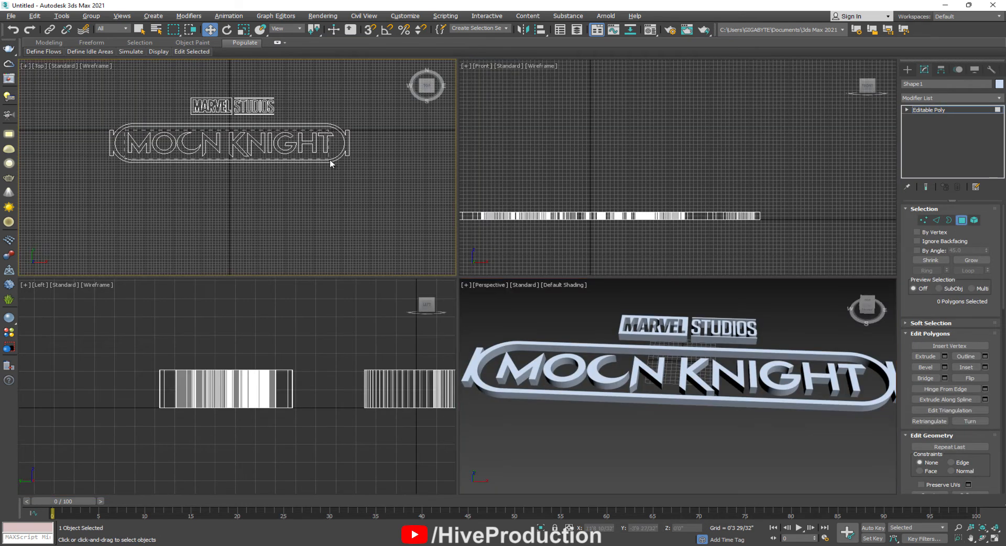
{"action": "key", "text": "ctrl+a"}
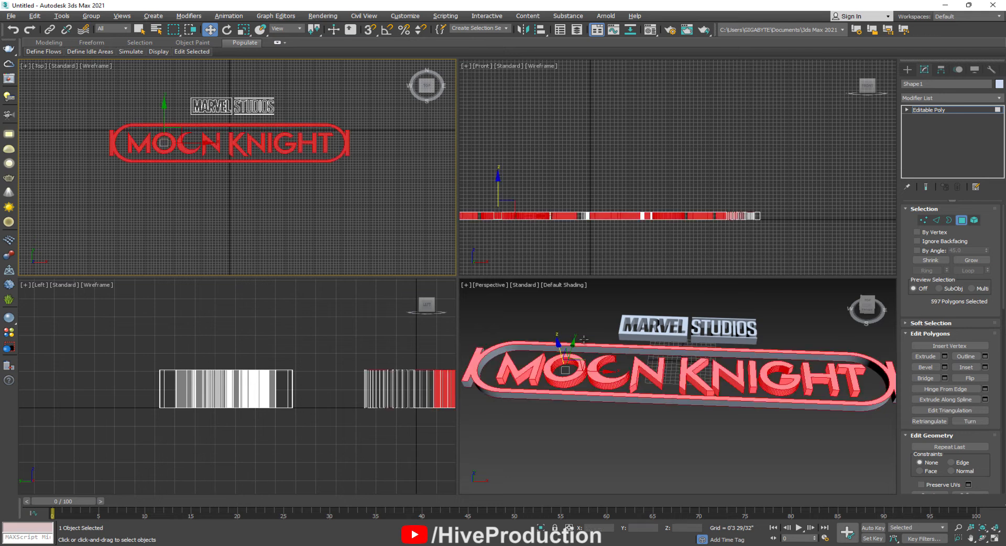
{"action": "middle_click", "coordinate": [590, 386]}
{"action": "left_click_drag", "start_coordinate": [477, 336], "coordinate": [487, 366], "text": "alt"}
{"action": "key", "text": "alt+w"}
{"action": "middle_click_drag", "start_coordinate": [652, 375], "coordinate": [665, 341], "text": "alt"}
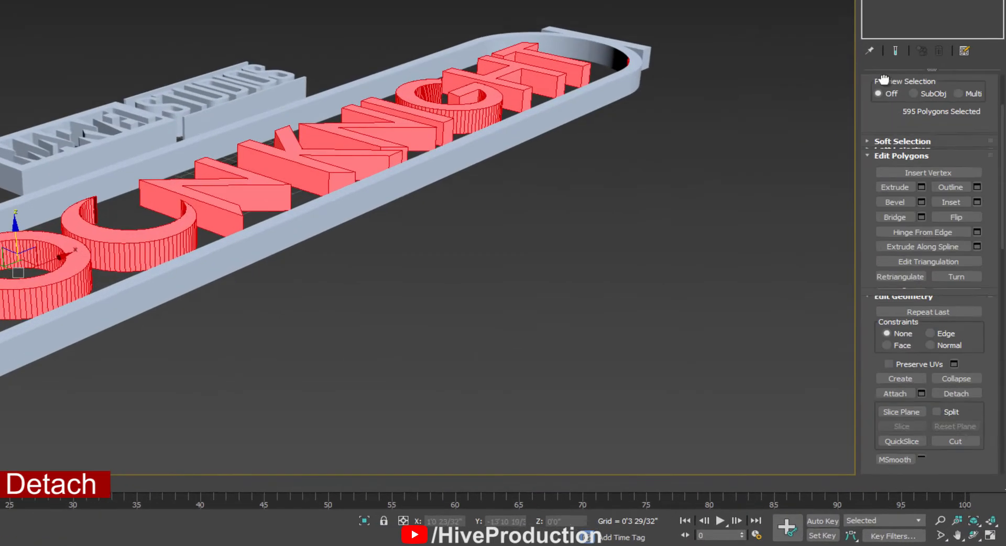
{"action": "scroll", "coordinate": [884, 80], "scroll_direction": "down", "scroll_amount": 3}
{"action": "left_click", "coordinate": [956, 333]}
{"action": "left_click", "coordinate": [360, 181]}
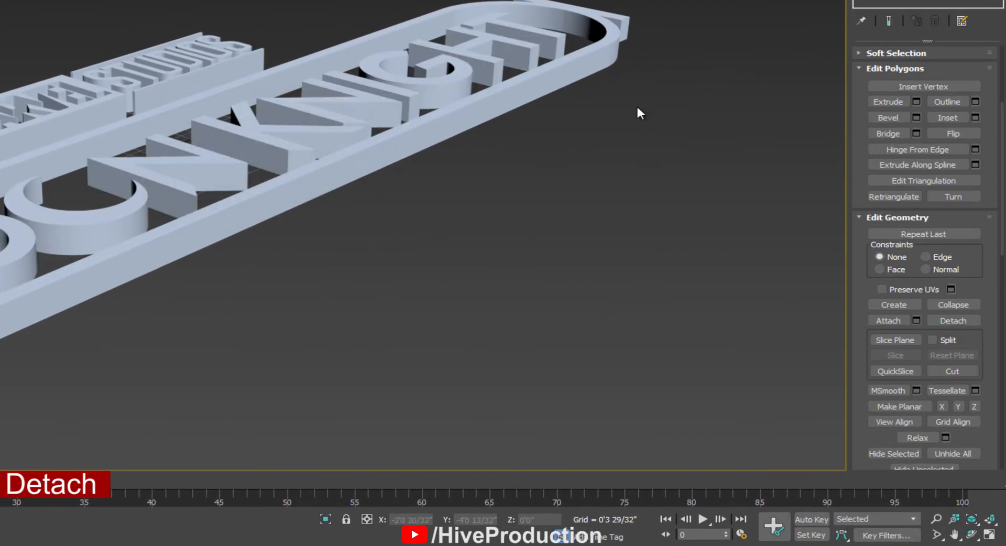
{"action": "key", "text": "4"}
Inset the front face of the frame around MOON KNIGHT to leave a thin border along its edges.
{"action": "middle_click_drag", "start_coordinate": [409, 398], "coordinate": [564, 334]}
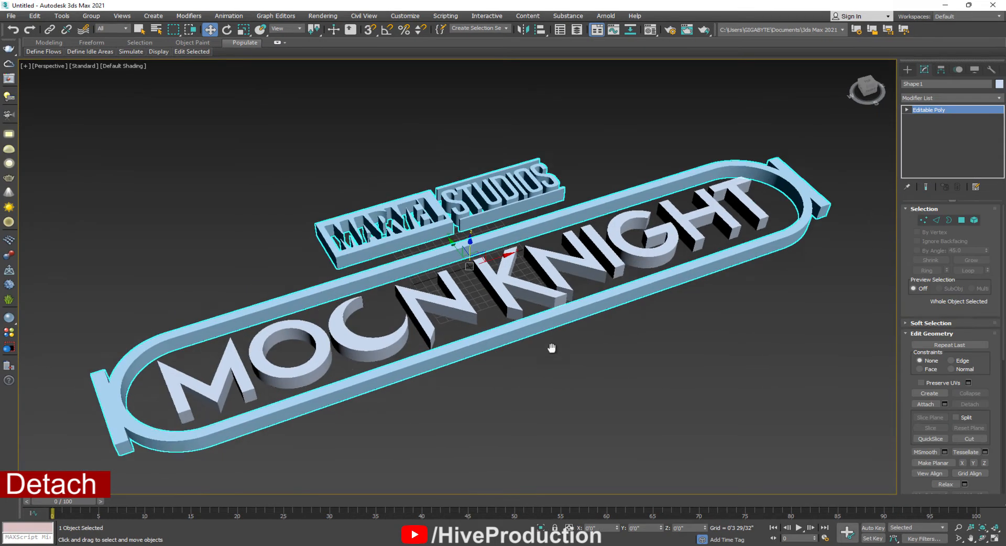
{"action": "left_click", "coordinate": [963, 220]}
{"action": "left_click", "coordinate": [697, 256]}
{"action": "middle_click_drag", "start_coordinate": [582, 299], "coordinate": [604, 280], "text": "alt"}
{"action": "middle_click_drag", "start_coordinate": [483, 201], "coordinate": [399, 241], "text": "alt"}
{"action": "left_click", "coordinate": [978, 313]}
{"action": "right_click", "coordinate": [303, 222]}
{"action": "left_click", "coordinate": [304, 218]}
{"action": "middle_click_drag", "start_coordinate": [268, 270], "coordinate": [303, 284], "text": "alt"}
{"action": "scroll", "coordinate": [525, 332], "scroll_direction": "up", "scroll_amount": 5}
{"action": "left_click", "coordinate": [302, 239]}
Extrude the inset front face of the frame inward to recess it behind its border.
{"action": "middle_click_drag", "start_coordinate": [523, 292], "coordinate": [496, 78]}
{"action": "scroll", "coordinate": [496, 78], "scroll_direction": "down", "scroll_amount": 4}
{"action": "middle_click_drag", "start_coordinate": [474, 336], "coordinate": [456, 269], "text": "alt"}
{"action": "scroll", "coordinate": [456, 270], "scroll_direction": "down", "scroll_amount": 5}
{"action": "middle_click_drag", "start_coordinate": [288, 272], "coordinate": [445, 273]}
{"action": "middle_click_drag", "start_coordinate": [445, 273], "coordinate": [429, 298], "text": "alt"}
{"action": "left_click", "coordinate": [926, 299]}
{"action": "right_click", "coordinate": [304, 224]}
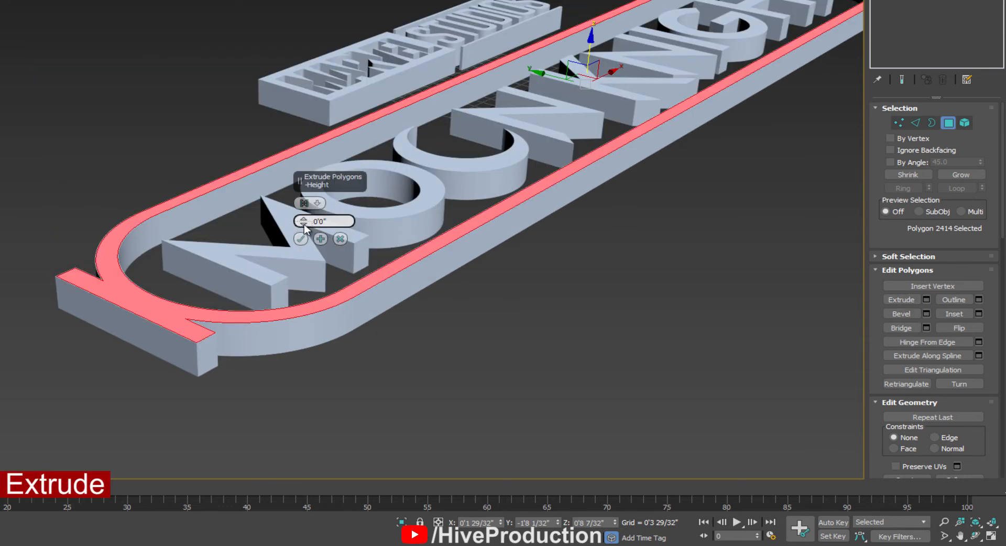
{"action": "left_click_drag", "start_coordinate": [304, 225], "coordinate": [307, 229]}
{"action": "left_click", "coordinate": [301, 239]}
Raise the recessed frame face in the Front view to a Z position of about 0'7 19/32" and deselect the object.
{"action": "scroll", "coordinate": [588, 47], "scroll_direction": "down", "scroll_amount": 5}
{"action": "key", "text": "alt+w"}
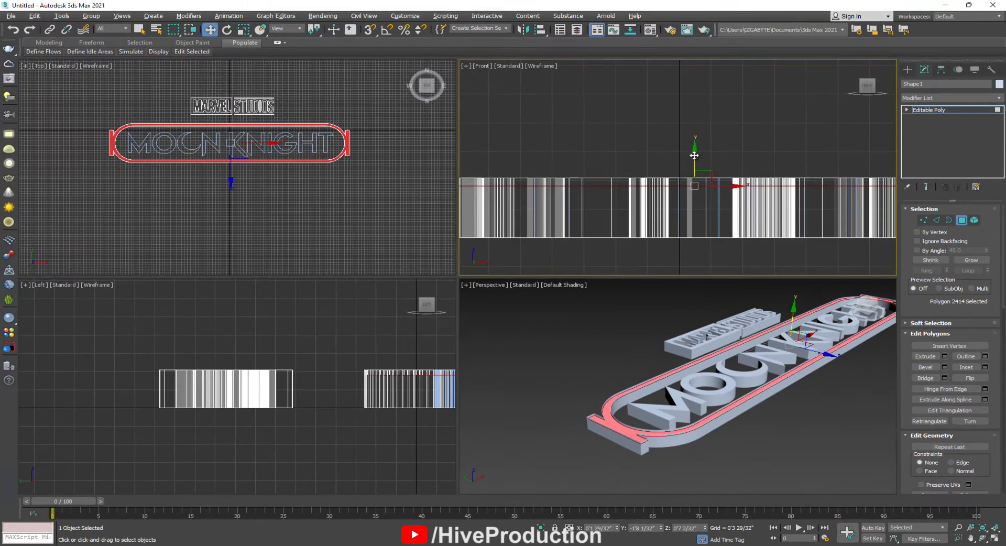
{"action": "left_click", "coordinate": [659, 108]}
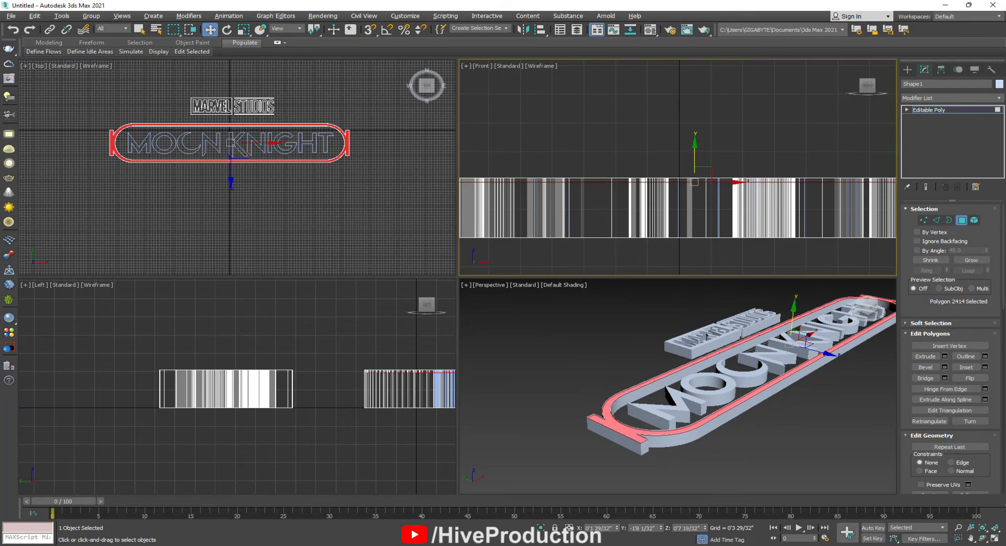
{"action": "left_click", "coordinate": [791, 438]}
{"action": "key", "text": "alt+w"}
{"action": "scroll", "coordinate": [644, 395], "scroll_direction": "up", "scroll_amount": 8}
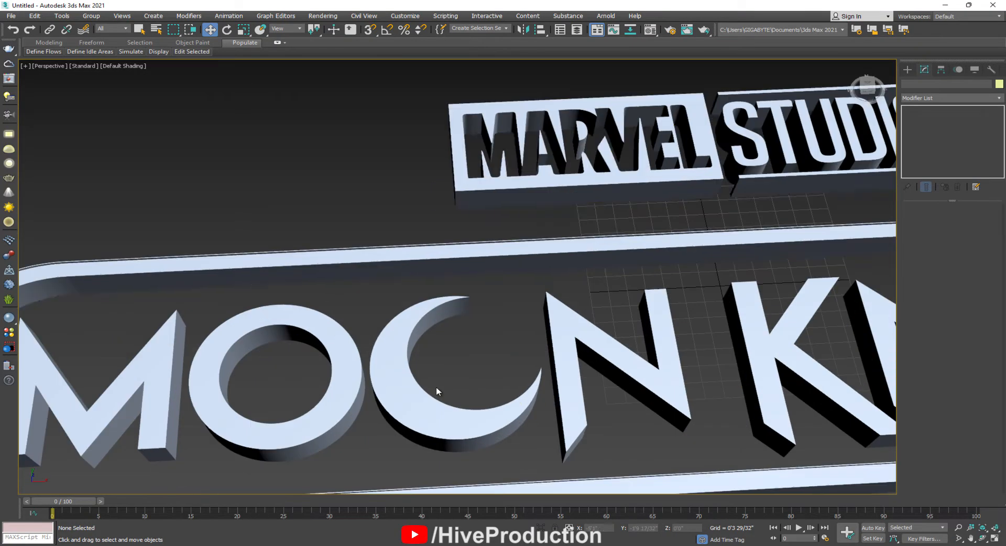
{"action": "scroll", "coordinate": [462, 253], "scroll_direction": "down", "scroll_amount": 5}
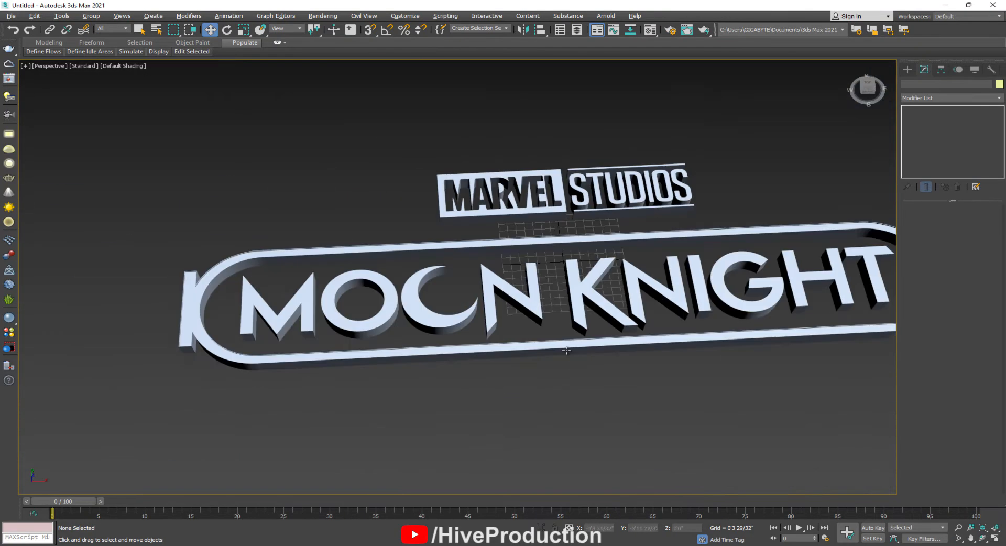
Select the front faces of all six letters in KNIGHT on the detached letters object.
{"action": "scroll", "coordinate": [497, 320], "scroll_direction": "up", "scroll_amount": 4}
{"action": "middle_click_drag", "start_coordinate": [497, 320], "coordinate": [512, 280], "text": "alt"}
{"action": "left_click", "coordinate": [512, 279]}
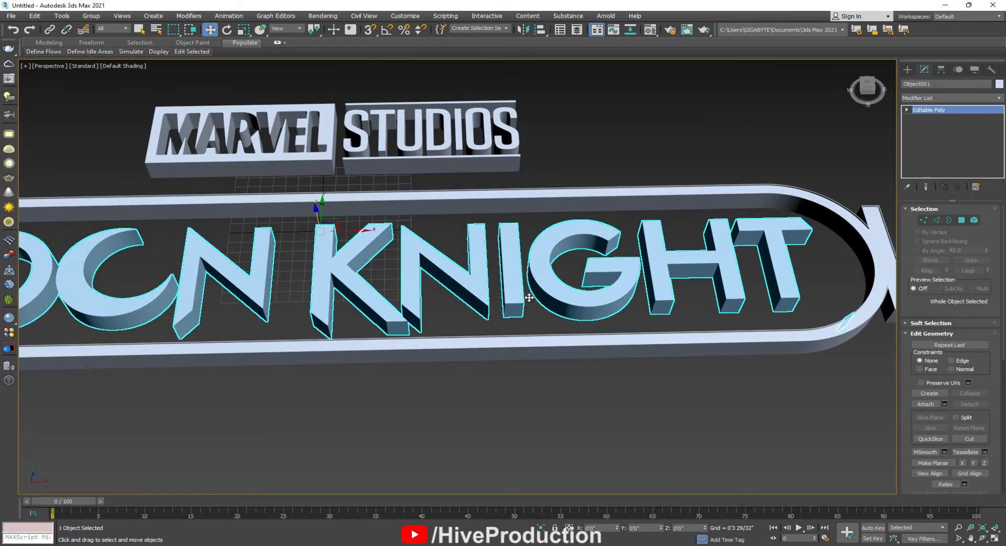
{"action": "left_click", "coordinate": [962, 220]}
{"action": "left_click", "coordinate": [785, 254]}
{"action": "left_click", "coordinate": [725, 256], "text": "ctrl"}
{"action": "left_click", "coordinate": [610, 272], "text": "ctrl"}
{"action": "left_click", "coordinate": [514, 266], "text": "ctrl"}
{"action": "left_click", "coordinate": [477, 268], "text": "ctrl"}
{"action": "left_click", "coordinate": [339, 255], "text": "ctrl"}
Inset the front faces of the KNIGHT letters slightly, leaving a thin border along their edges.
{"action": "middle_click_drag", "start_coordinate": [390, 296], "coordinate": [664, 318], "text": "alt"}
{"action": "left_click", "coordinate": [985, 368]}
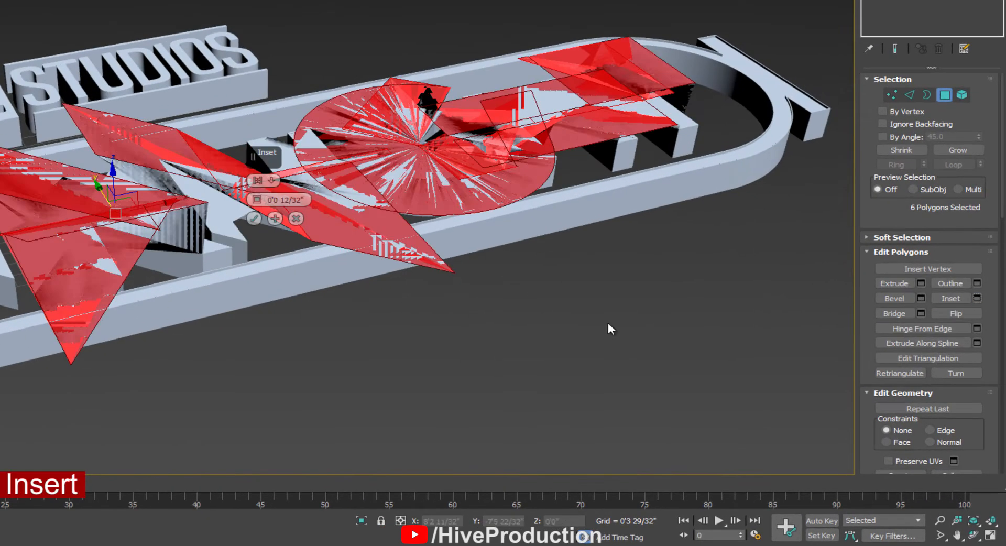
{"action": "right_click", "coordinate": [253, 201]}
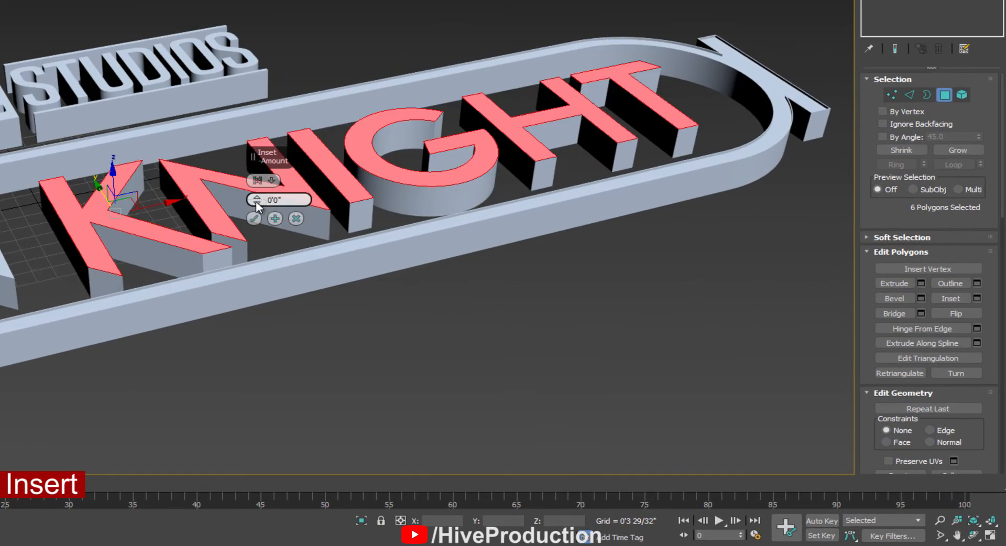
{"action": "left_click", "coordinate": [254, 219]}
Extrude the inset KNIGHT faces inward to recess them behind their borders, and finish polygon editing.
{"action": "scroll", "coordinate": [288, 202], "scroll_direction": "up", "scroll_amount": 8}
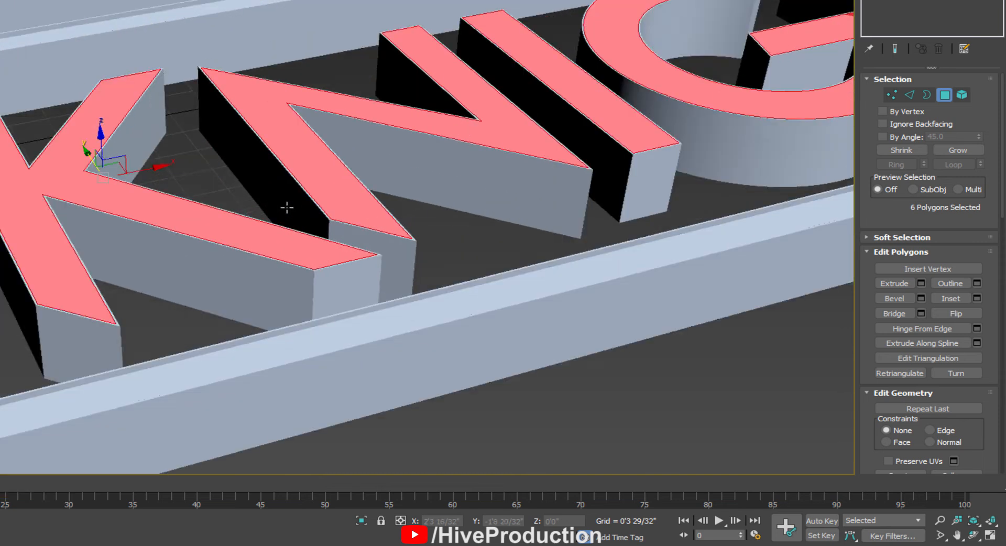
{"action": "left_click", "coordinate": [921, 283]}
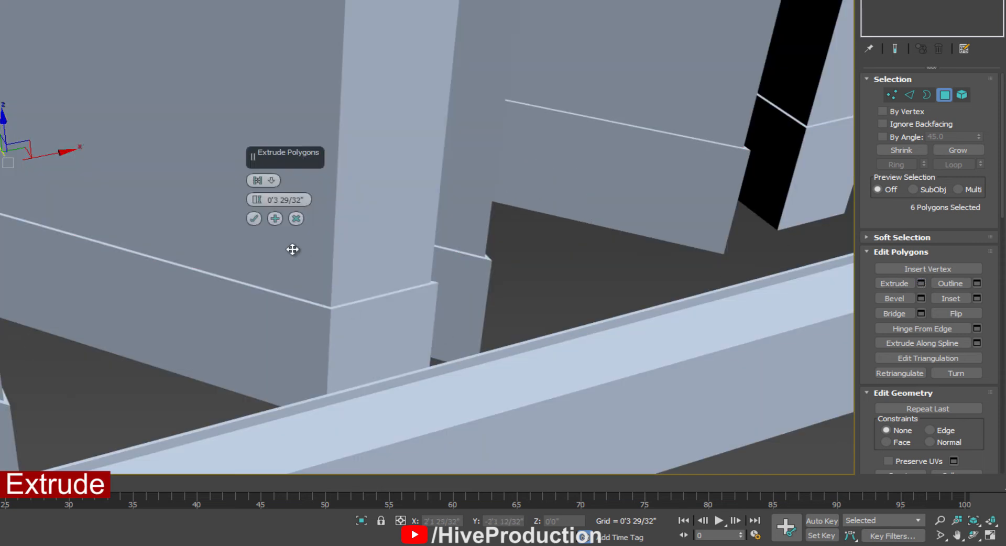
{"action": "right_click", "coordinate": [256, 200]}
{"action": "left_click_drag", "start_coordinate": [257, 208], "coordinate": [255, 224]}
{"action": "left_click", "coordinate": [254, 219]}
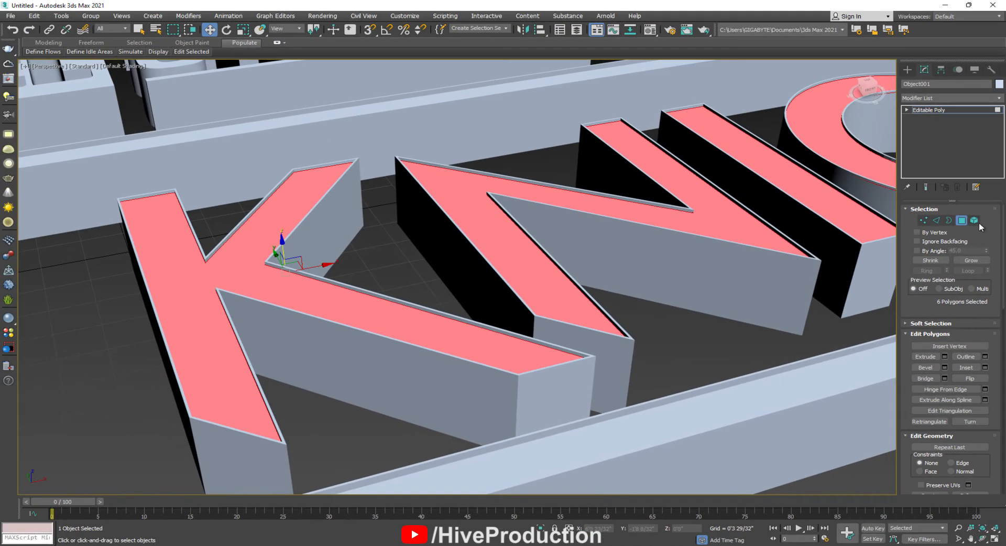
{"action": "left_click", "coordinate": [959, 206]}
Examine the MARVEL STUDIOS logo up close and the complete title from the front.
{"action": "scroll", "coordinate": [671, 323], "scroll_direction": "down", "scroll_amount": 10}
{"action": "middle_click_drag", "start_coordinate": [671, 322], "coordinate": [412, 227], "text": "alt"}
{"action": "scroll", "coordinate": [411, 227], "scroll_direction": "up", "scroll_amount": 8}
{"action": "left_click", "coordinate": [377, 183]}
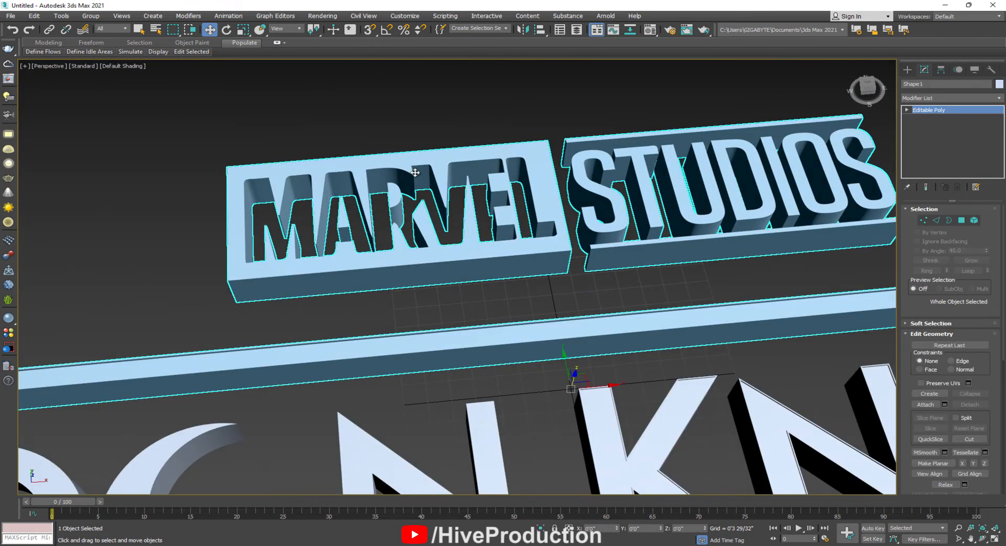
{"action": "left_click_drag", "start_coordinate": [867, 76], "coordinate": [867, 90]}
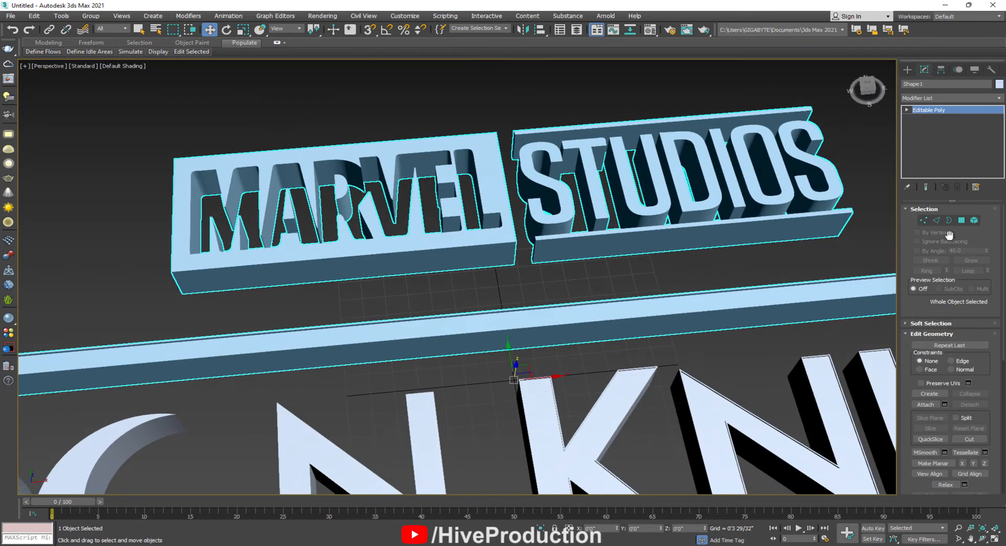
{"action": "scroll", "coordinate": [746, 280], "scroll_direction": "down", "scroll_amount": 5}
{"action": "middle_click_drag", "start_coordinate": [747, 280], "coordinate": [591, 283]}
{"action": "left_click", "coordinate": [530, 382]}
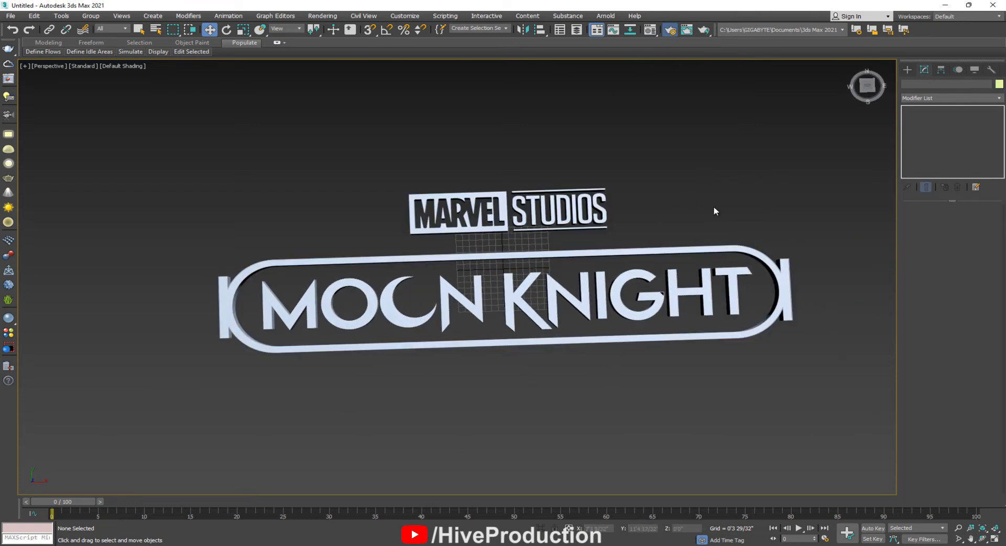
Change the scene's renderer from Arnold to V-Ray 5, hotfix 2.
{"action": "key", "text": "F10"}
{"action": "left_click", "coordinate": [302, 97]}
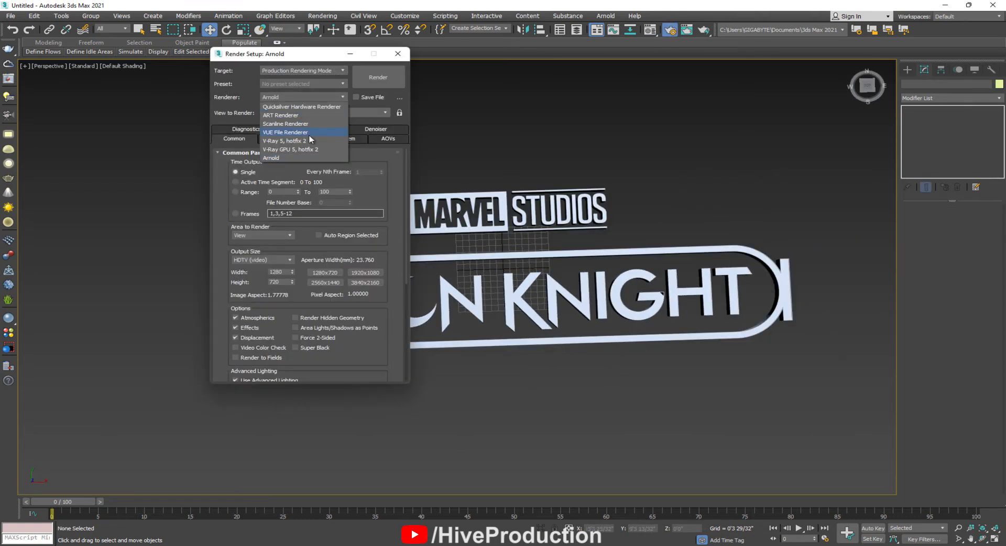
{"action": "left_click", "coordinate": [270, 141]}
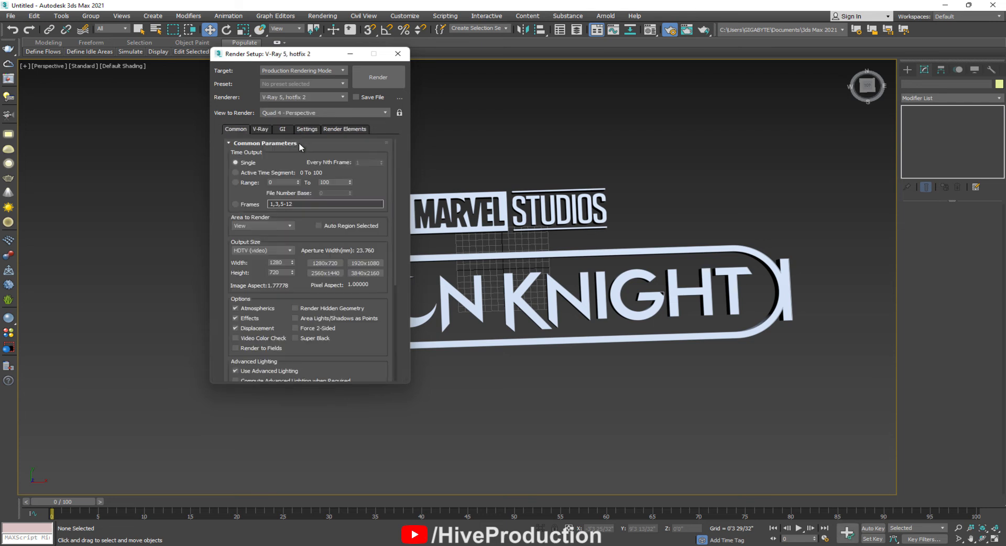
Show the expert global illumination settings, set the primary engine to Irradiance map and choose its preset.
{"action": "left_click", "coordinate": [283, 131]}
{"action": "left_click", "coordinate": [363, 159]}
{"action": "left_click", "coordinate": [391, 184]}
{"action": "key", "text": "F10"}
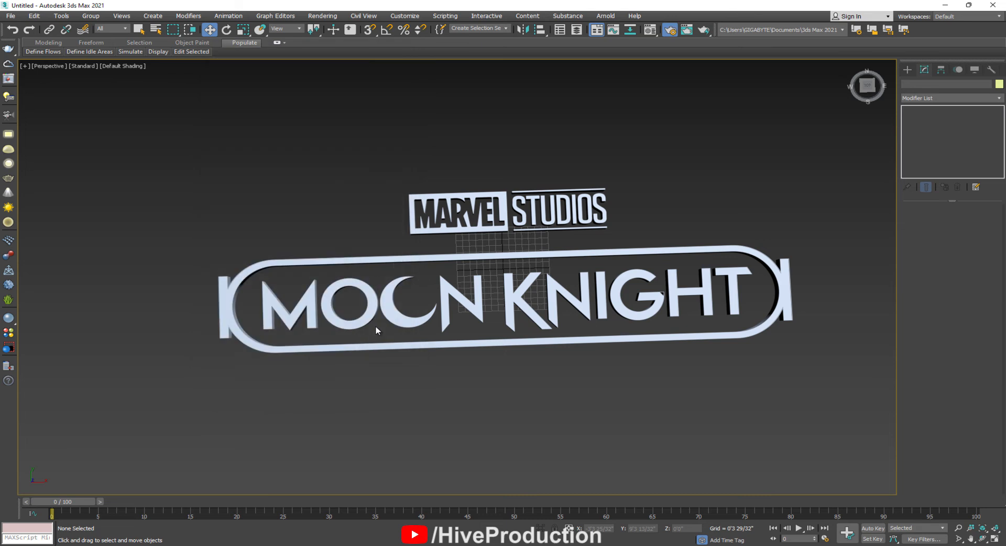
{"action": "key", "text": "F10"}
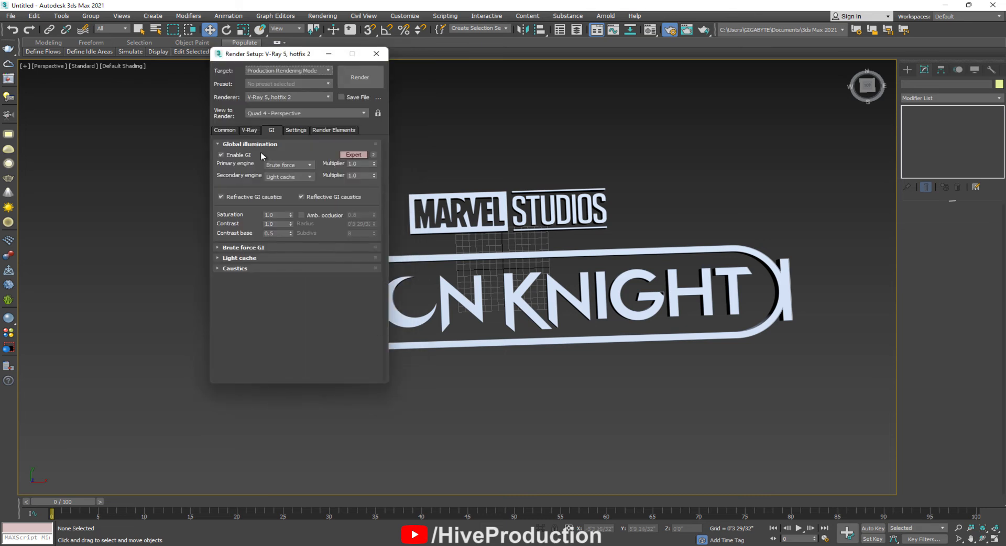
{"action": "left_click", "coordinate": [288, 176]}
{"action": "left_click", "coordinate": [245, 248]}
{"action": "left_click", "coordinate": [286, 152]}
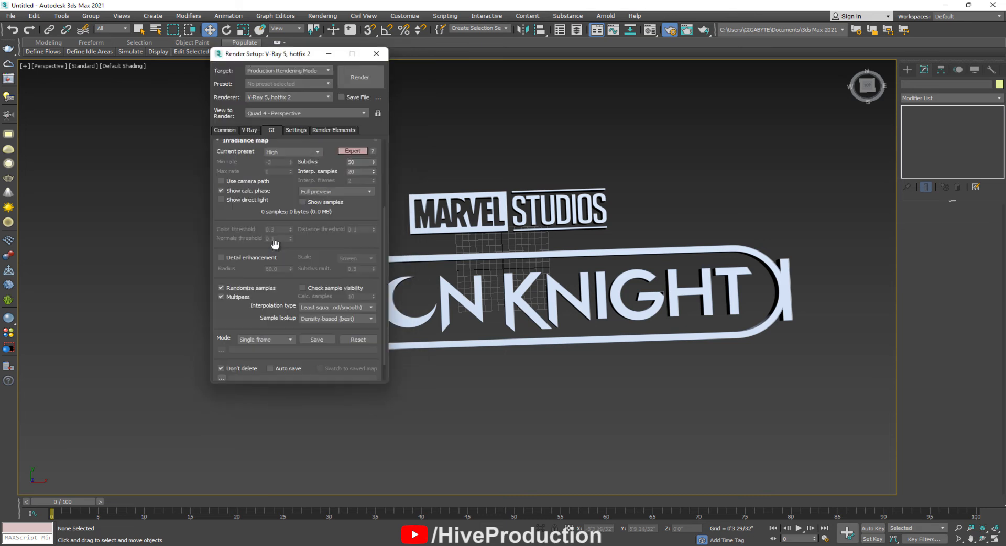
{"action": "left_click", "coordinate": [283, 173]}
Set the V-Ray image sampler to Bucket and the image filter to Sharp Quadratic, and close the render settings.
{"action": "left_click", "coordinate": [247, 131]}
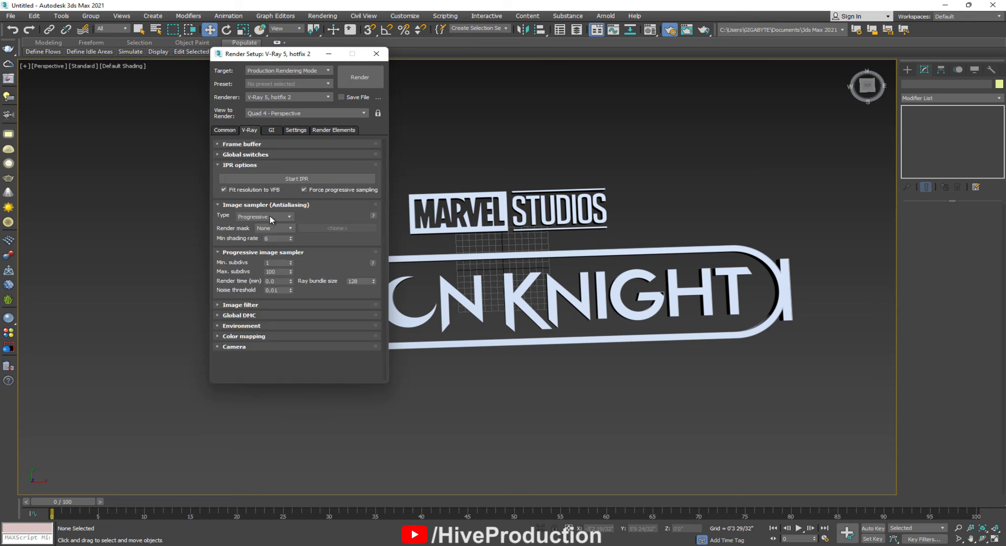
{"action": "left_click", "coordinate": [269, 226]}
{"action": "left_click", "coordinate": [248, 307]}
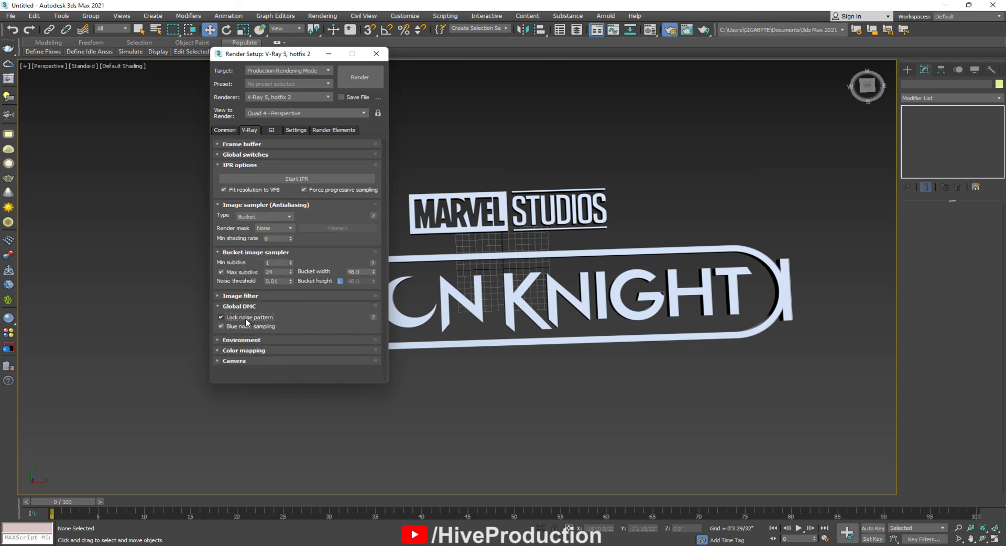
{"action": "left_click", "coordinate": [253, 297]}
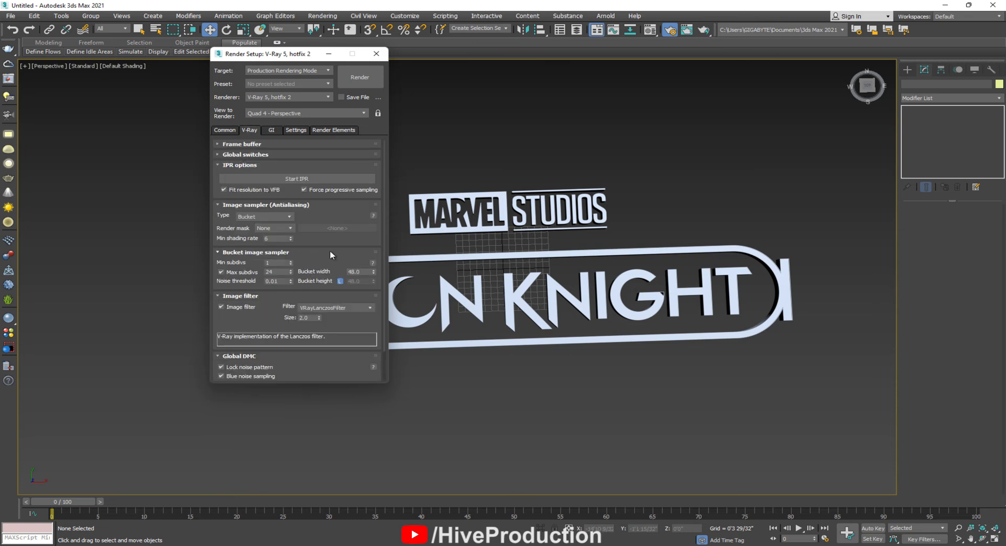
{"action": "left_click", "coordinate": [329, 308]}
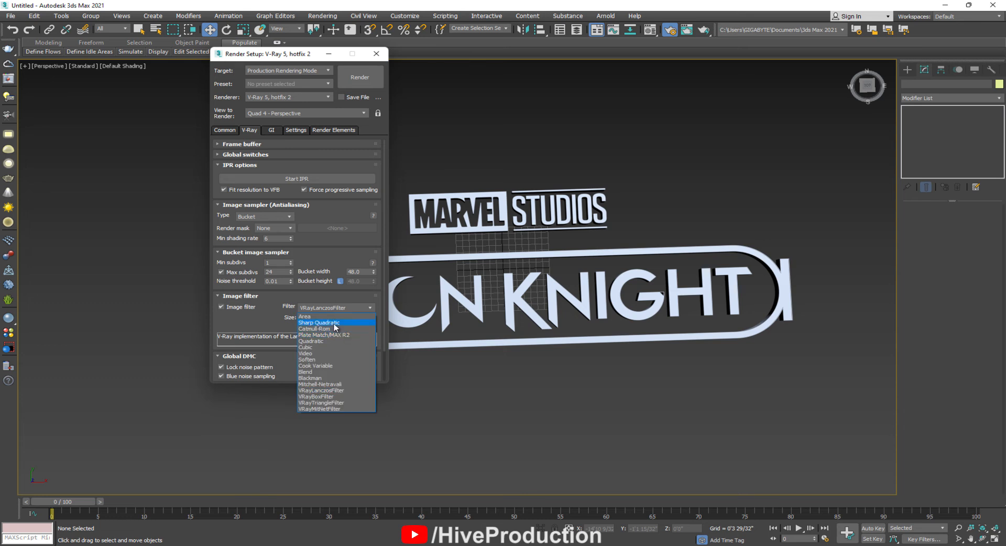
{"action": "left_click", "coordinate": [333, 322]}
{"action": "left_click", "coordinate": [375, 54]}
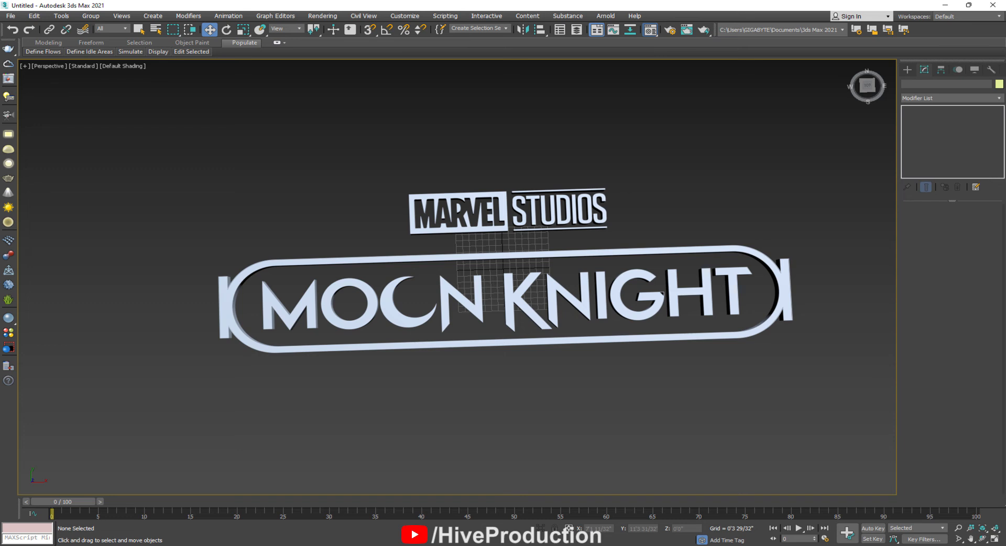
Make the first sample slot a VRayMtl and assign it to the logo-and-frame object and the MOON KNIGHT letters.
{"action": "key", "text": "m"}
{"action": "key", "text": "m"}
{"action": "left_click", "coordinate": [225, 200]}
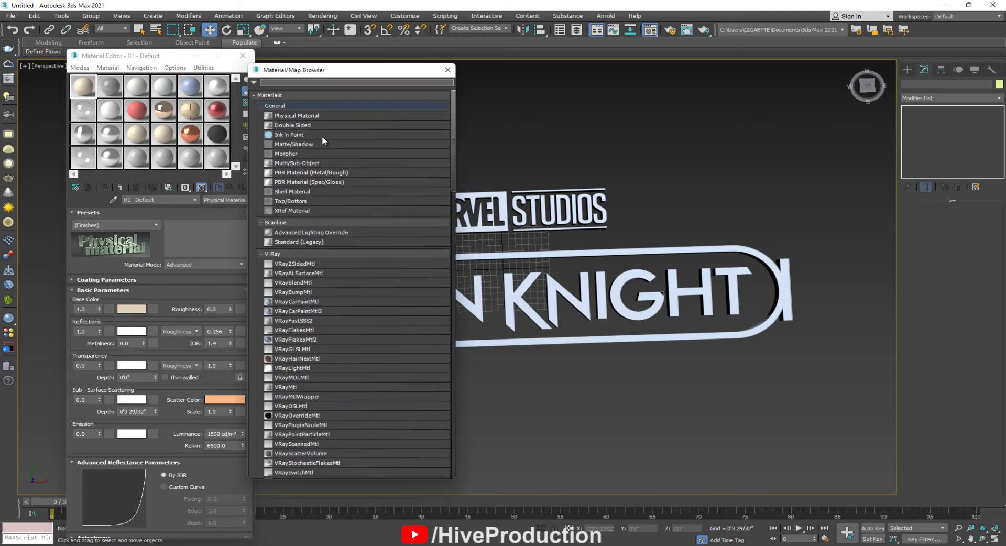
{"action": "double_click", "coordinate": [285, 387]}
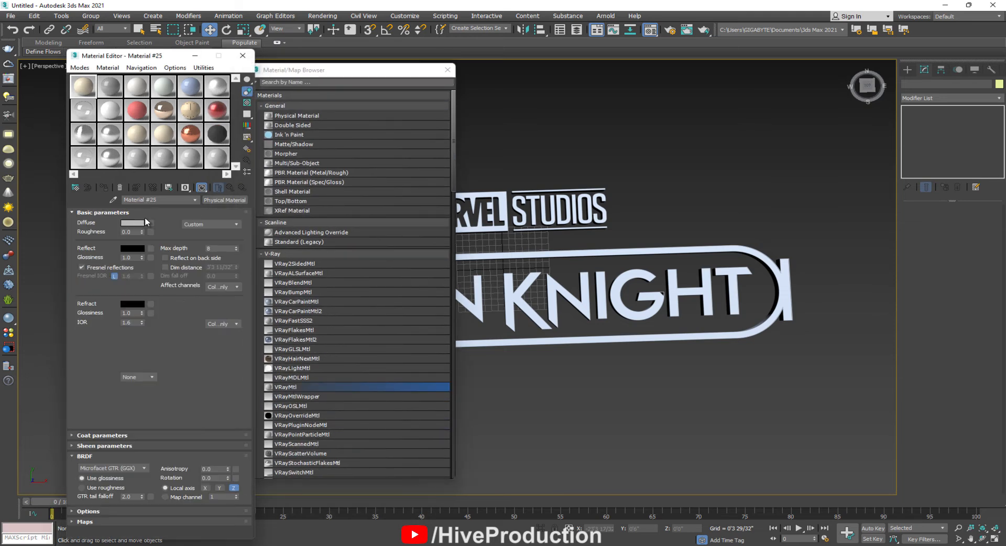
{"action": "left_click", "coordinate": [526, 189]}
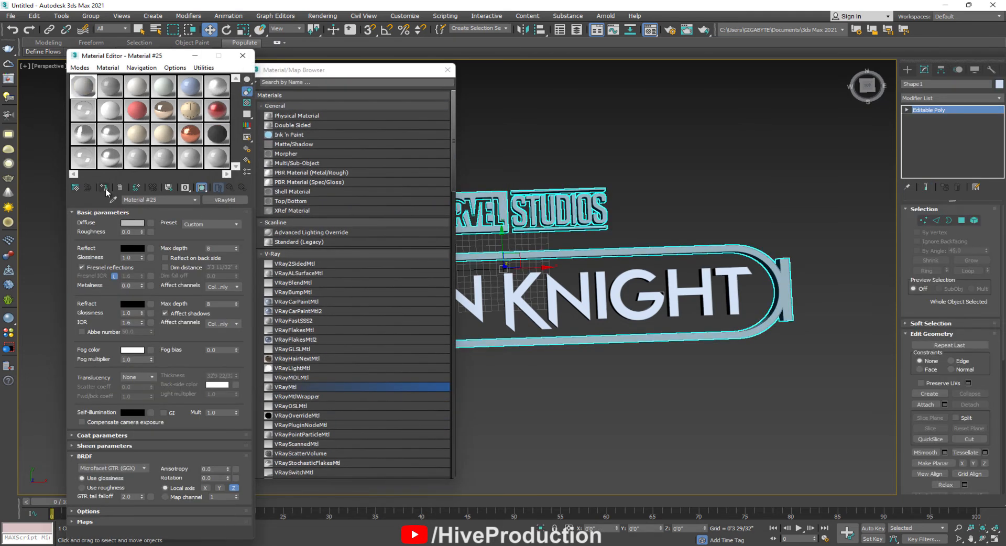
{"action": "left_click", "coordinate": [693, 305]}
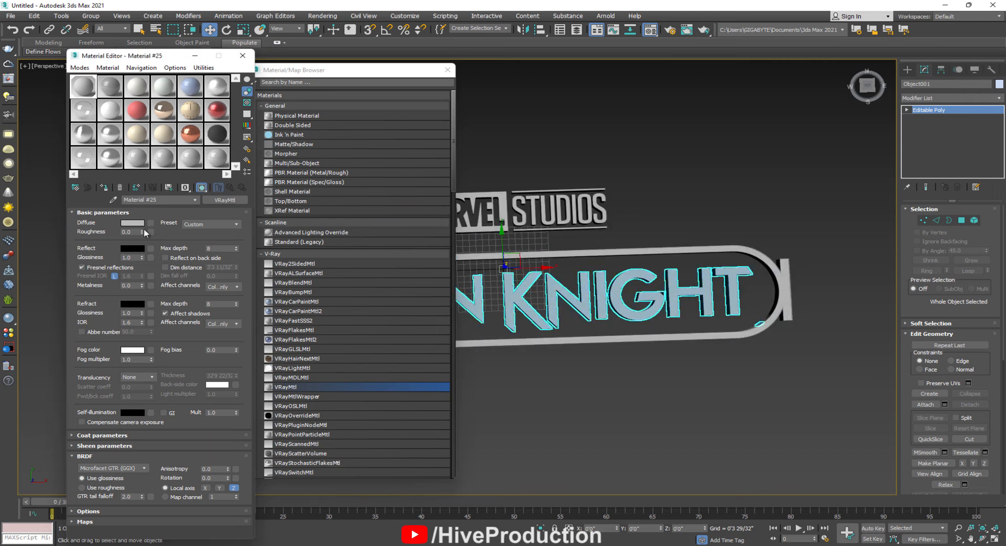
Set the material's diffuse color to a muted blue-grey with hue 134, saturation 53 and value 104.
{"action": "left_click", "coordinate": [132, 223]}
{"action": "left_click_drag", "start_coordinate": [369, 109], "coordinate": [344, 102]}
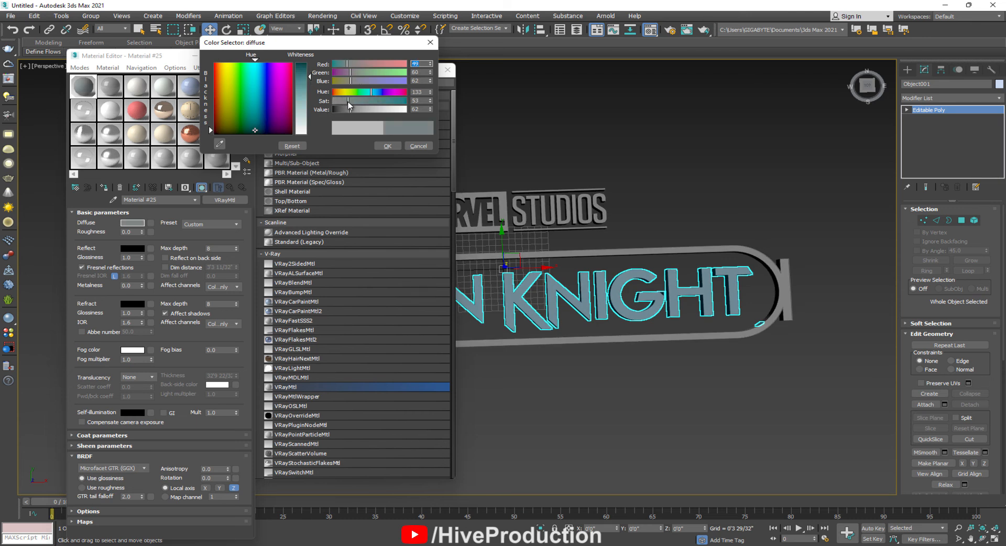
{"action": "left_click", "coordinate": [388, 146]}
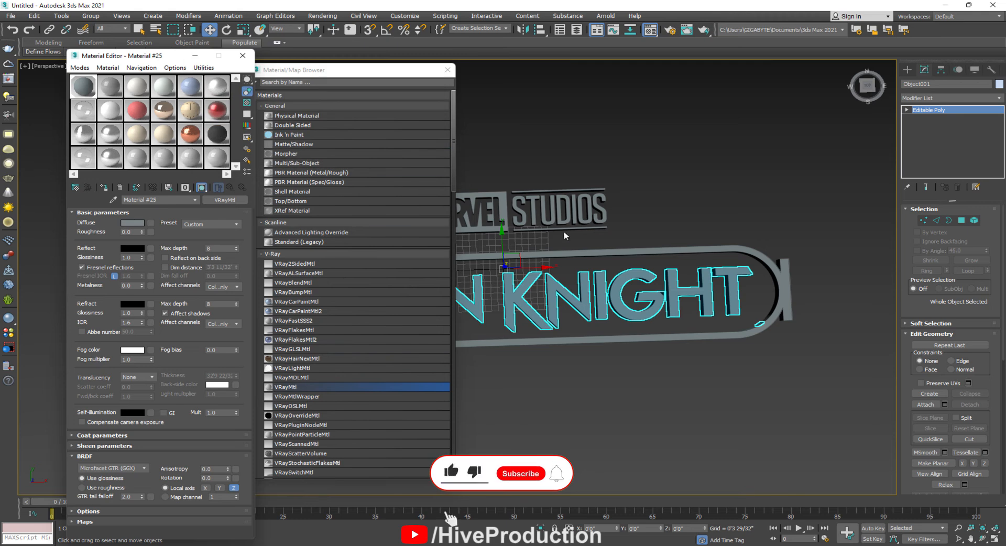
{"action": "middle_click_drag", "start_coordinate": [560, 241], "coordinate": [604, 242]}
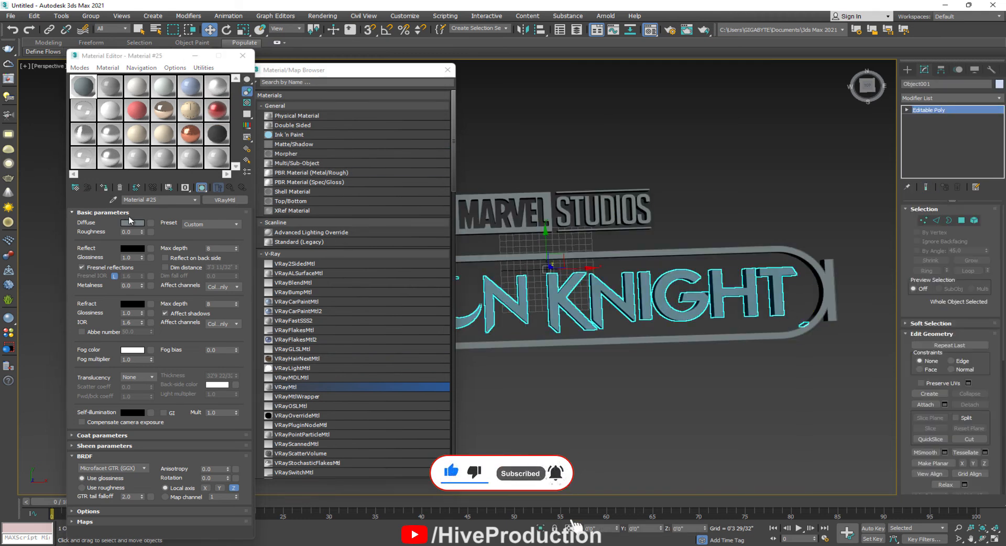
{"action": "left_click", "coordinate": [133, 223]}
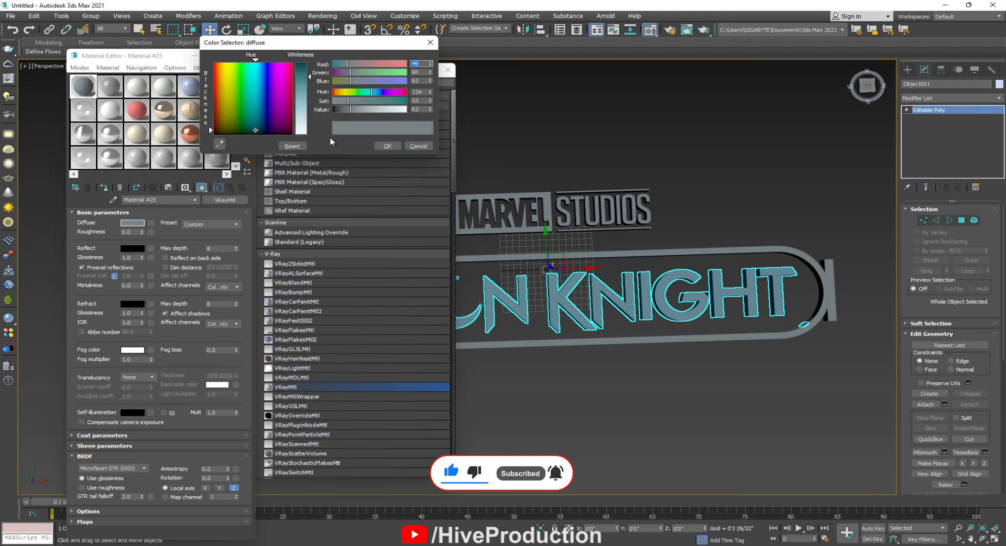
{"action": "left_click_drag", "start_coordinate": [352, 111], "coordinate": [363, 114]}
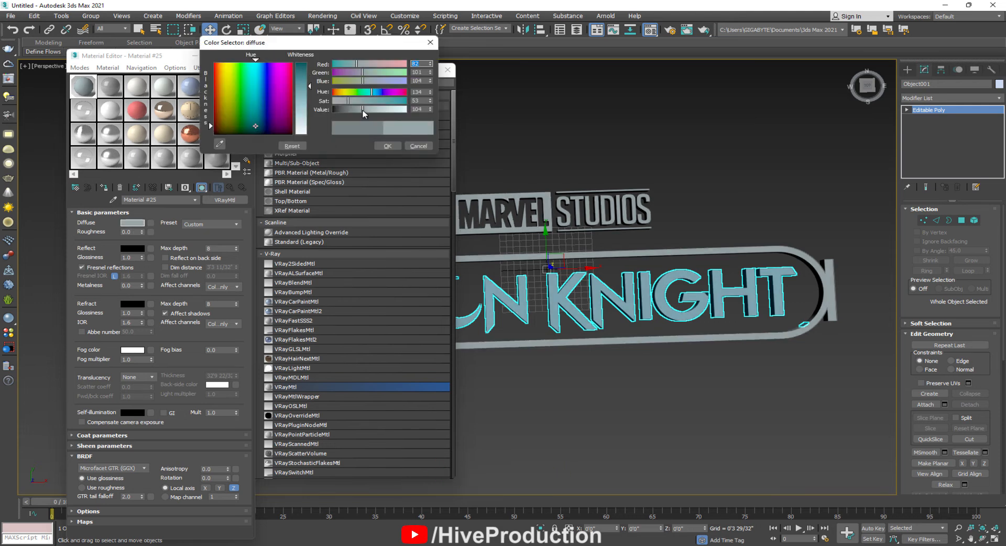
{"action": "left_click", "coordinate": [387, 146]}
{"action": "key", "text": "4"}
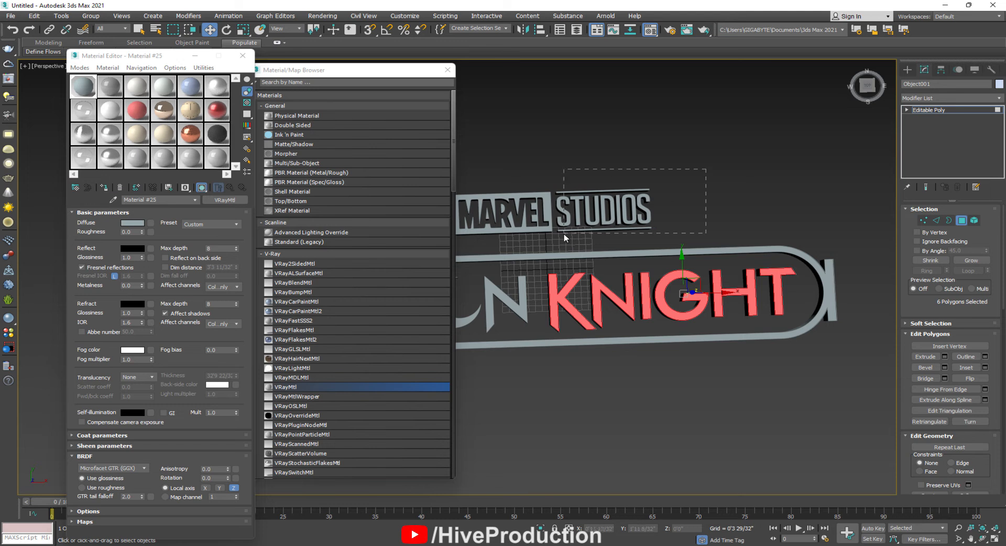
{"action": "left_click", "coordinate": [558, 240]}
{"action": "left_click", "coordinate": [965, 222]}
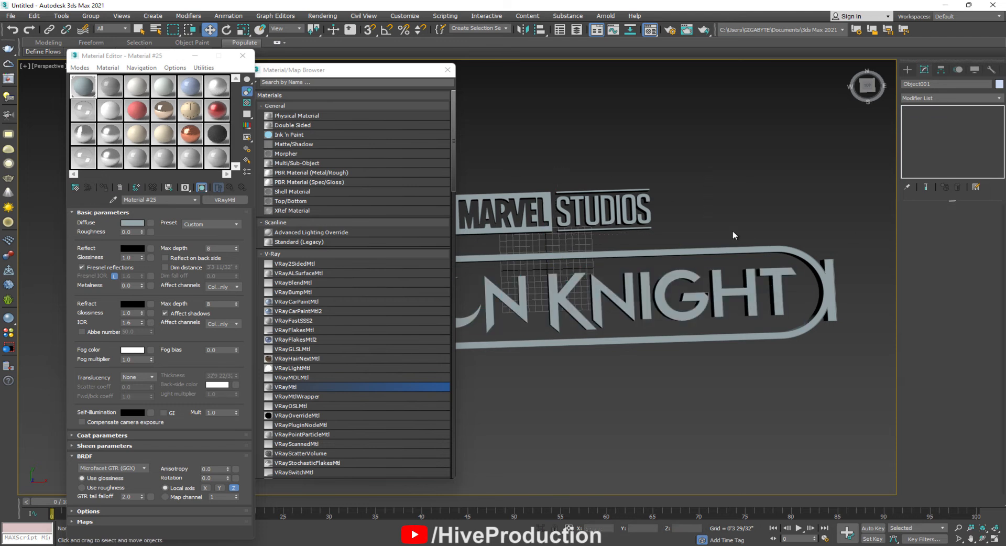
Select the STUDIOS lettering polygons with their two bars and assign them a new VRayMtl from the second sample slot.
{"action": "left_click", "coordinate": [718, 250]}
{"action": "left_click", "coordinate": [963, 222]}
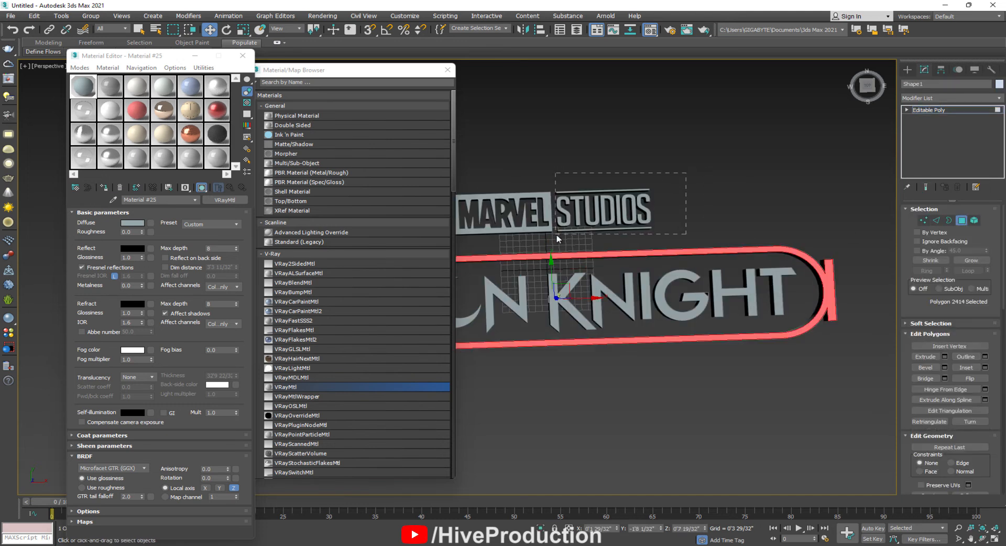
{"action": "left_click_drag", "start_coordinate": [554, 236], "coordinate": [554, 236]}
{"action": "left_click", "coordinate": [111, 87]}
{"action": "left_click", "coordinate": [77, 189]}
{"action": "double_click", "coordinate": [299, 388]}
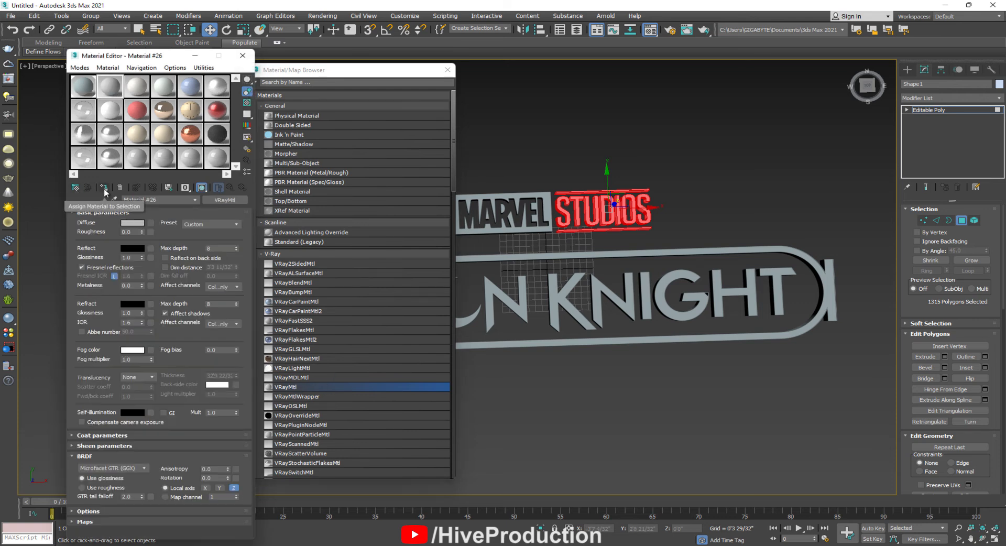
Set the STUDIOS material's diffuse color to white, finish polygon editing and deselect the object.
{"action": "left_click", "coordinate": [132, 222]}
{"action": "left_click", "coordinate": [300, 135]}
{"action": "left_click", "coordinate": [390, 147]}
{"action": "left_click", "coordinate": [962, 222]}
{"action": "left_click", "coordinate": [791, 193]}
Select the logo-and-frame object and turn the third sample slot into a VRayMtl.
{"action": "middle_click_drag", "start_coordinate": [701, 246], "coordinate": [662, 253], "text": "alt"}
{"action": "left_click", "coordinate": [552, 243]}
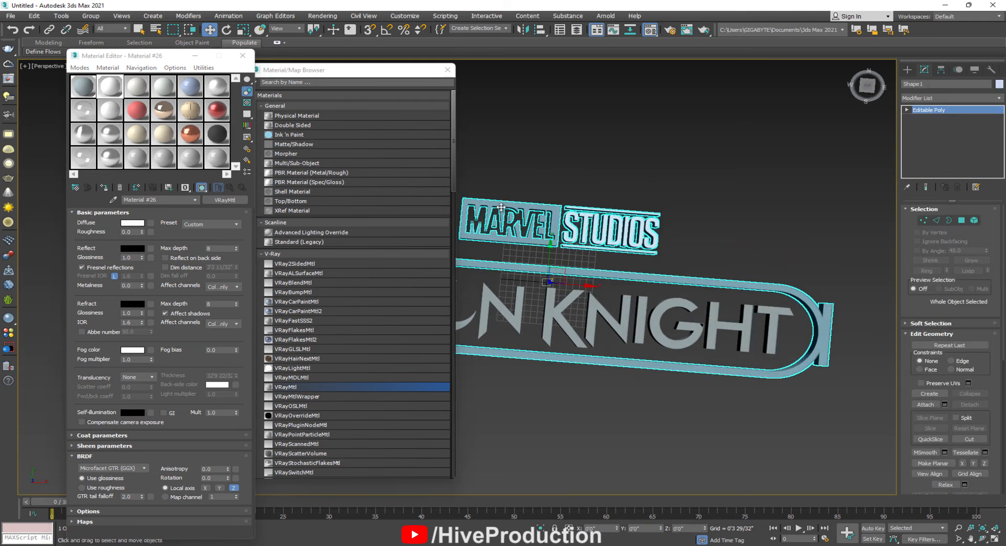
{"action": "left_click", "coordinate": [136, 88]}
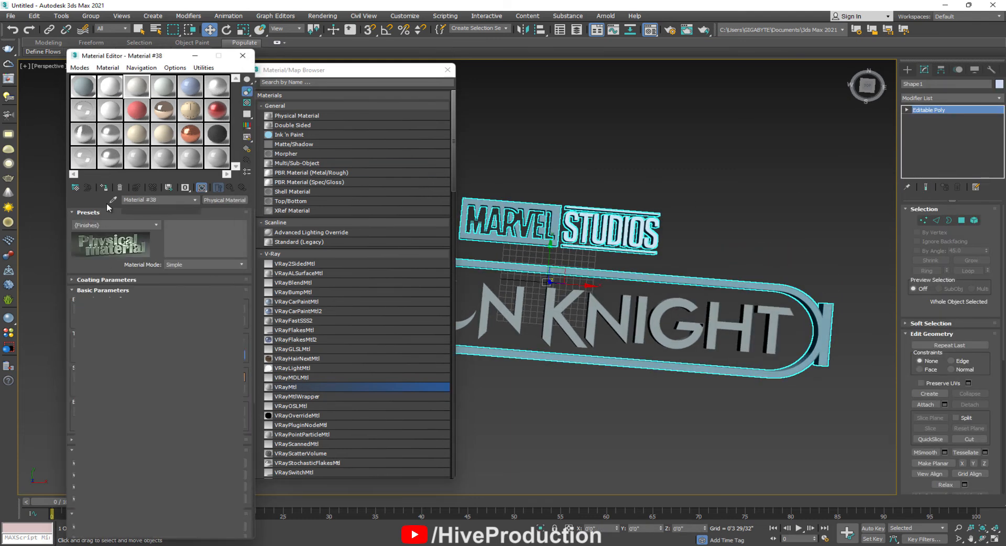
{"action": "left_click", "coordinate": [105, 188]}
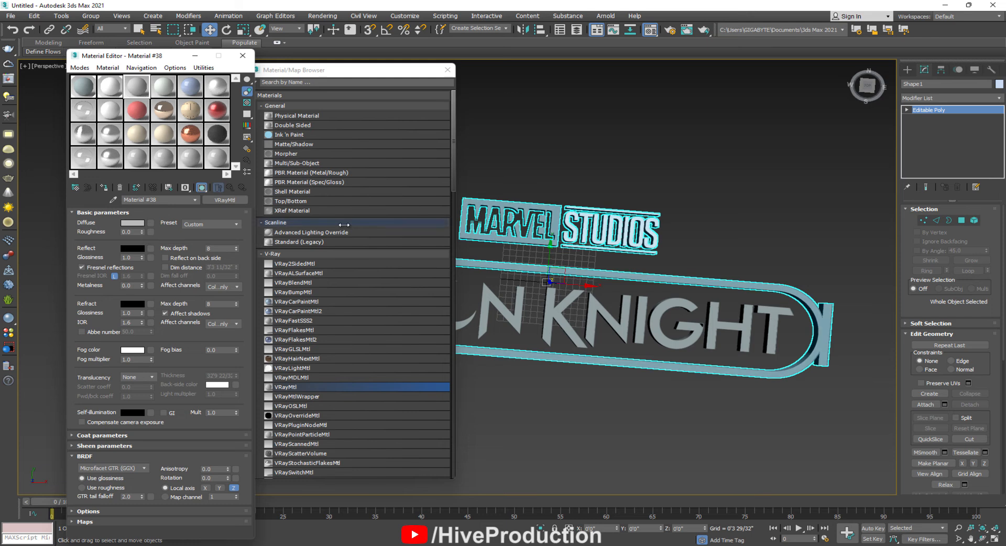
In polygon mode, select all polygons of the MARVEL block in the Top view.
{"action": "left_click", "coordinate": [960, 222]}
{"action": "middle_click_drag", "start_coordinate": [734, 403], "coordinate": [812, 395]}
{"action": "key", "text": "alt+w"}
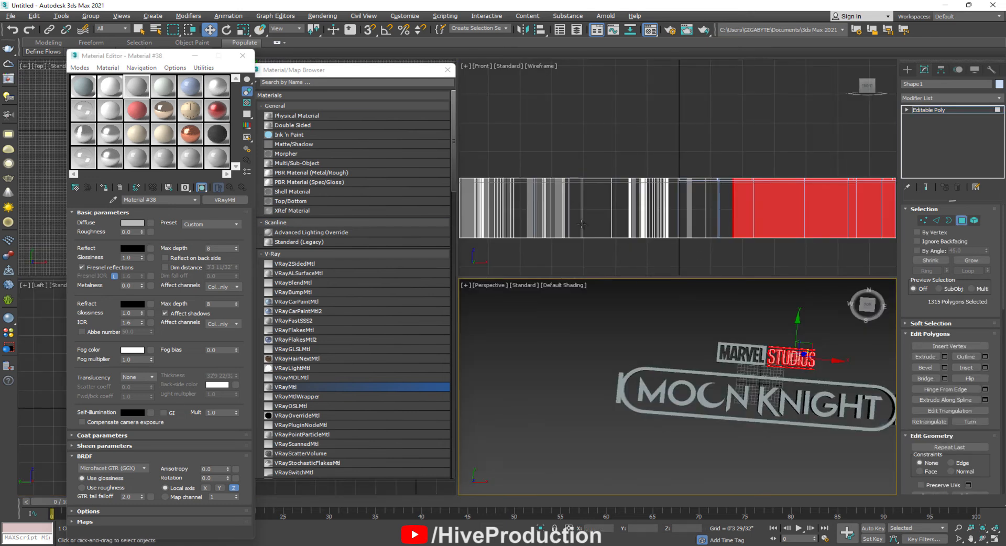
{"action": "left_click_drag", "start_coordinate": [384, 77], "coordinate": [718, 92]}
{"action": "scroll", "coordinate": [374, 191], "scroll_direction": "up", "scroll_amount": 5}
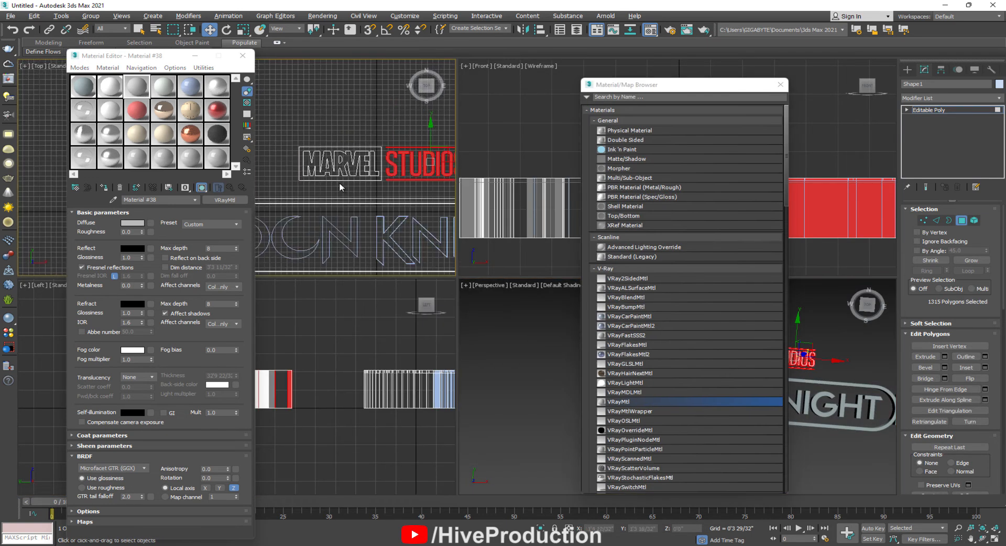
{"action": "left_click_drag", "start_coordinate": [383, 193], "coordinate": [384, 194]}
{"action": "left_click_drag", "start_coordinate": [708, 91], "coordinate": [408, 56]}
{"action": "scroll", "coordinate": [697, 366], "scroll_direction": "up", "scroll_amount": 3}
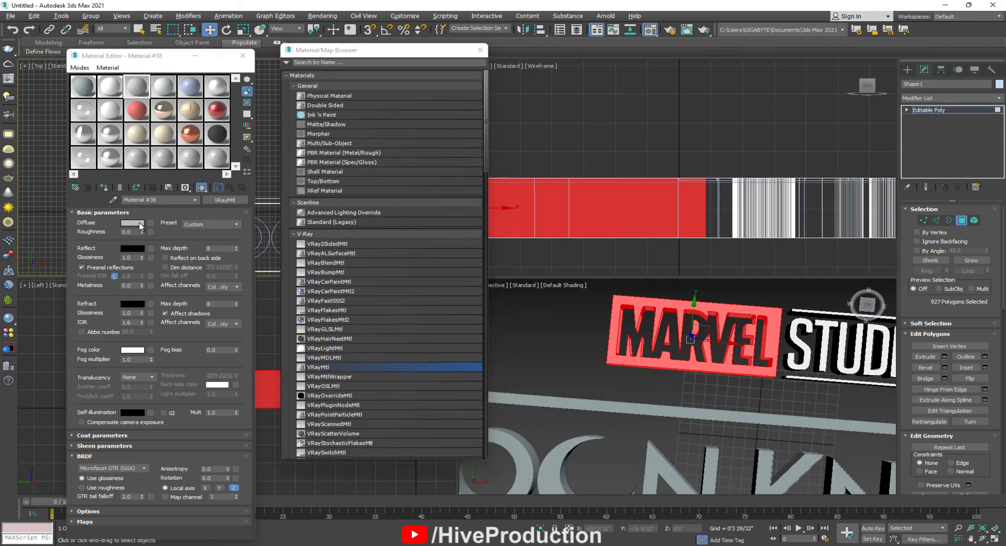
Set the third material's diffuse color to red with hue 255, saturation 255 and value 165, assign it to the MARVEL polygons and deselect.
{"action": "left_click", "coordinate": [140, 224]}
{"action": "left_click_drag", "start_coordinate": [286, 74], "coordinate": [295, 72]}
{"action": "left_click", "coordinate": [303, 67]}
{"action": "left_click", "coordinate": [375, 109]}
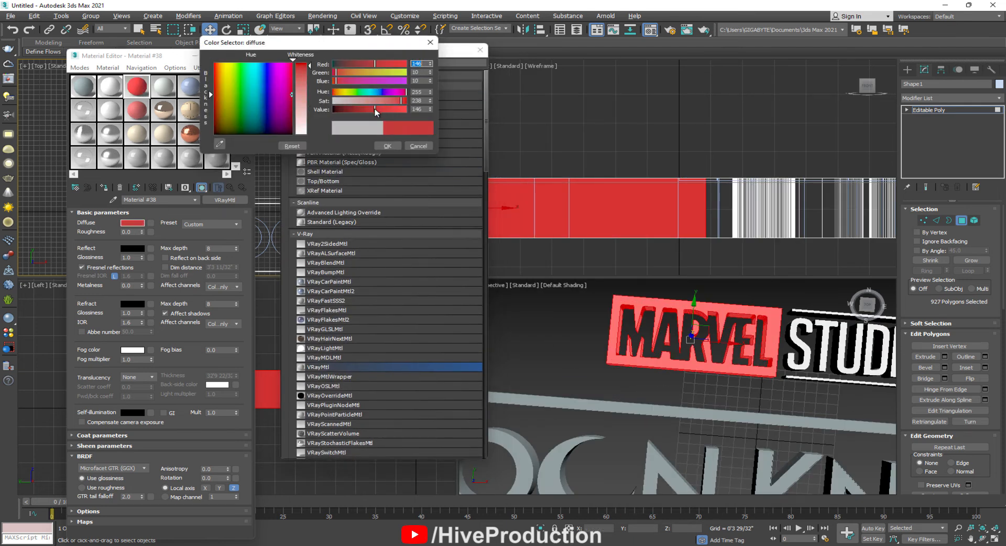
{"action": "left_click_drag", "start_coordinate": [401, 100], "coordinate": [408, 100]}
{"action": "left_click_drag", "start_coordinate": [385, 109], "coordinate": [380, 109]}
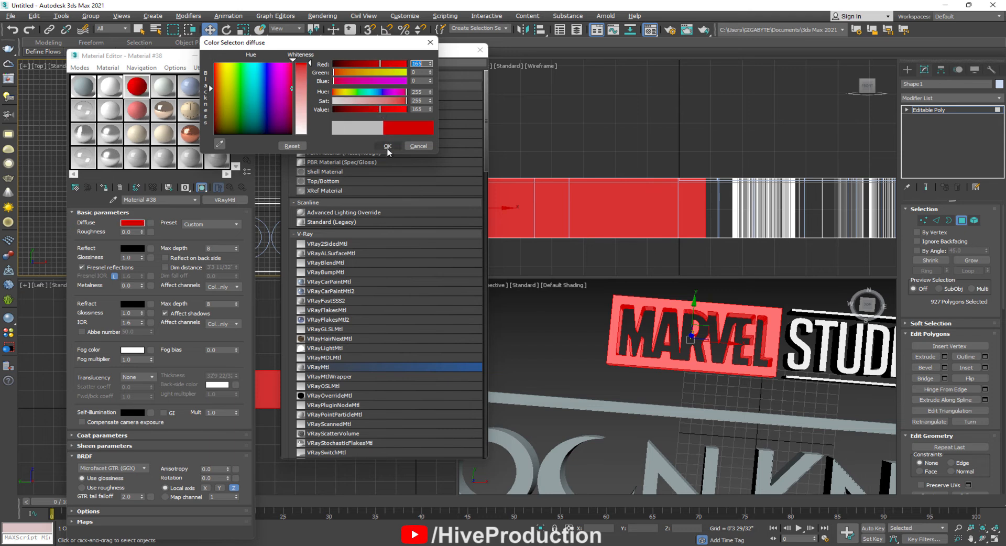
{"action": "left_click", "coordinate": [385, 145]}
{"action": "left_click", "coordinate": [104, 187]}
{"action": "left_click", "coordinate": [739, 362]}
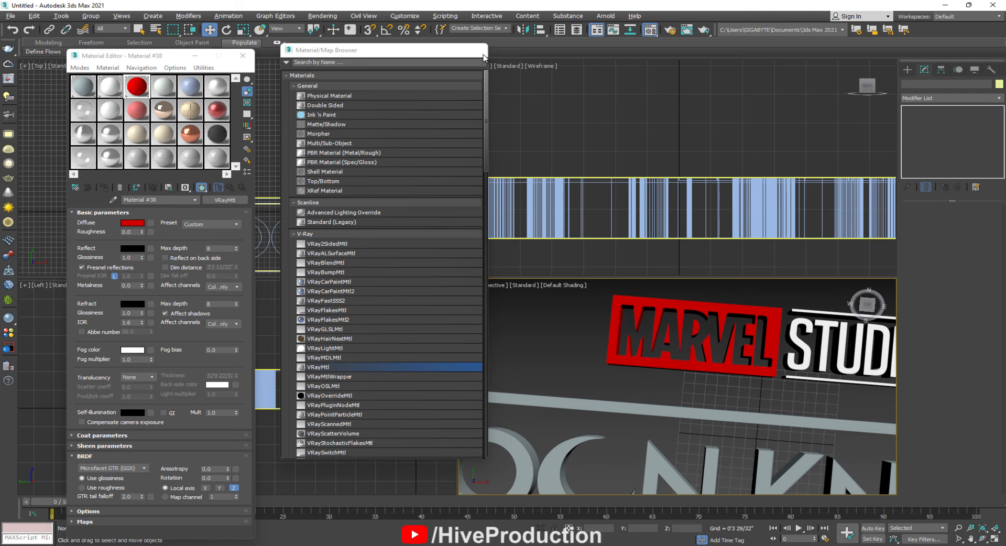
Create a box about 1'9" long and 4'6" wide over the MARVEL lettering in the Top view.
{"action": "left_click", "coordinate": [480, 51]}
{"action": "left_click", "coordinate": [913, 70]}
{"action": "left_click", "coordinate": [930, 126]}
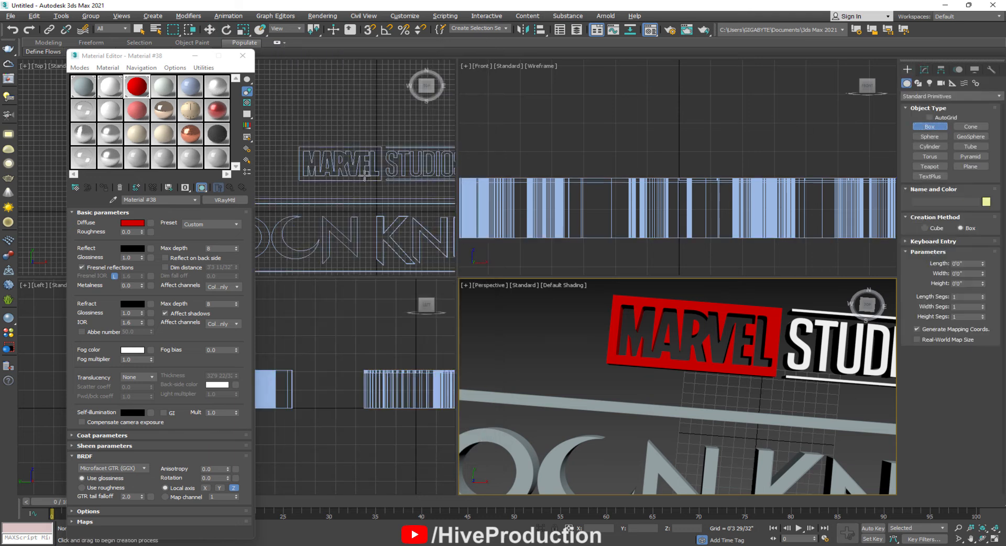
{"action": "scroll", "coordinate": [366, 178], "scroll_direction": "up", "scroll_amount": 2}
{"action": "left_click_drag", "start_coordinate": [275, 139], "coordinate": [387, 179]}
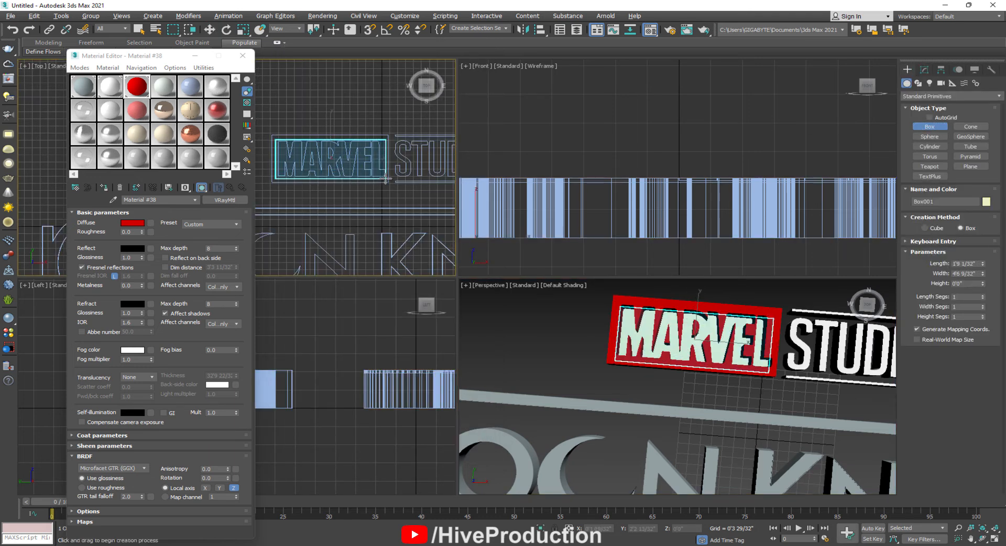
{"action": "left_click", "coordinate": [385, 177]}
{"action": "left_click", "coordinate": [384, 176]}
Raise the box in the Front view so it fills the MARVEL cutouts, and assign it the white material.
{"action": "right_click", "coordinate": [676, 212]}
{"action": "scroll", "coordinate": [663, 213], "scroll_direction": "down", "scroll_amount": 3}
{"action": "key", "text": "w"}
{"action": "left_click_drag", "start_coordinate": [570, 207], "coordinate": [567, 186]}
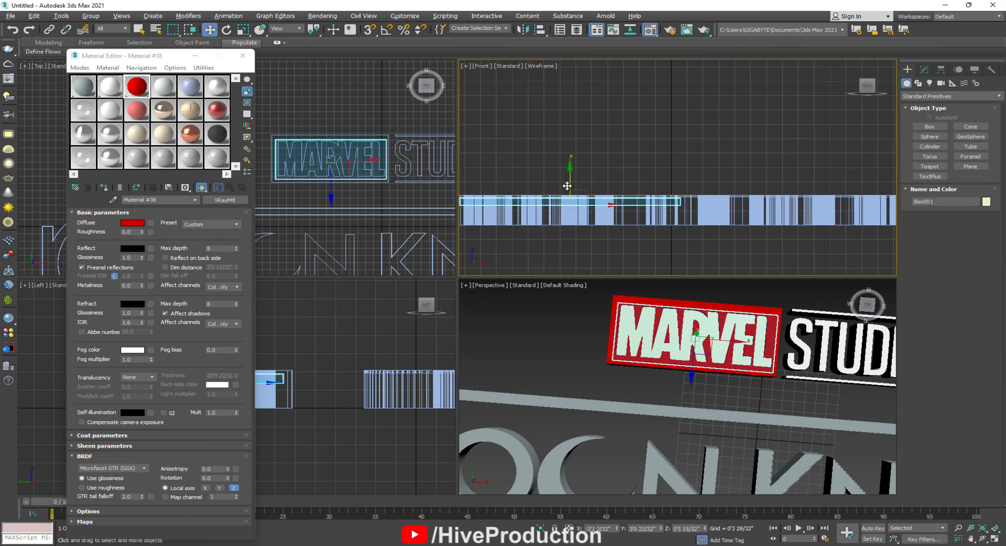
{"action": "left_click", "coordinate": [110, 87]}
{"action": "left_click", "coordinate": [670, 142]}
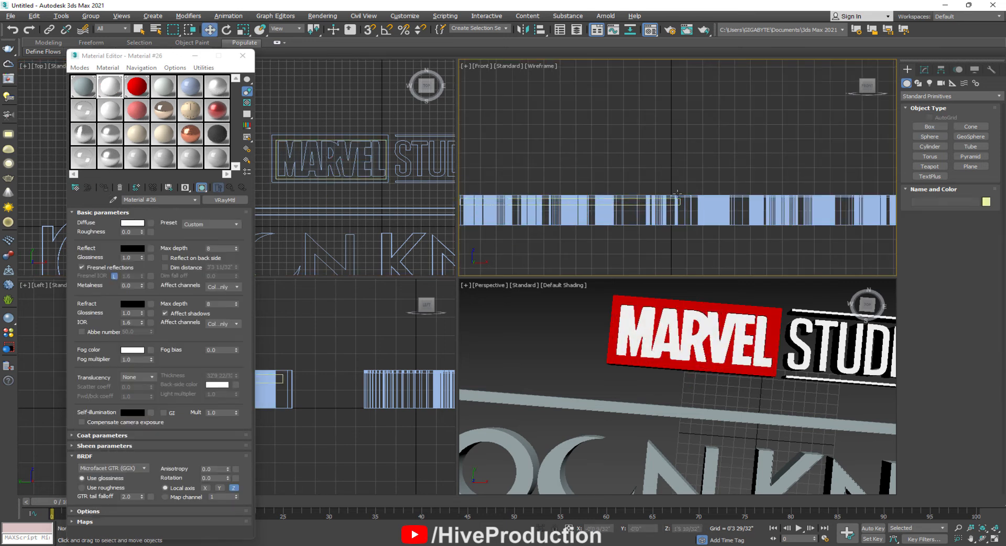
Select the upper vertices of the MOON KNIGHT letters in the Front view and raise them above the frame.
{"action": "scroll", "coordinate": [686, 346], "scroll_direction": "down", "scroll_amount": 5}
{"action": "left_click", "coordinate": [635, 403]}
{"action": "key", "text": "alt+w"}
{"action": "middle_click_drag", "start_coordinate": [634, 403], "coordinate": [650, 366], "text": "alt"}
{"action": "middle_click_drag", "start_coordinate": [566, 323], "coordinate": [607, 411]}
{"action": "left_click", "coordinate": [529, 326]}
{"action": "key", "text": "r"}
{"action": "key", "text": "alt+w"}
{"action": "scroll", "coordinate": [655, 194], "scroll_direction": "down", "scroll_amount": 2}
{"action": "key", "text": "1"}
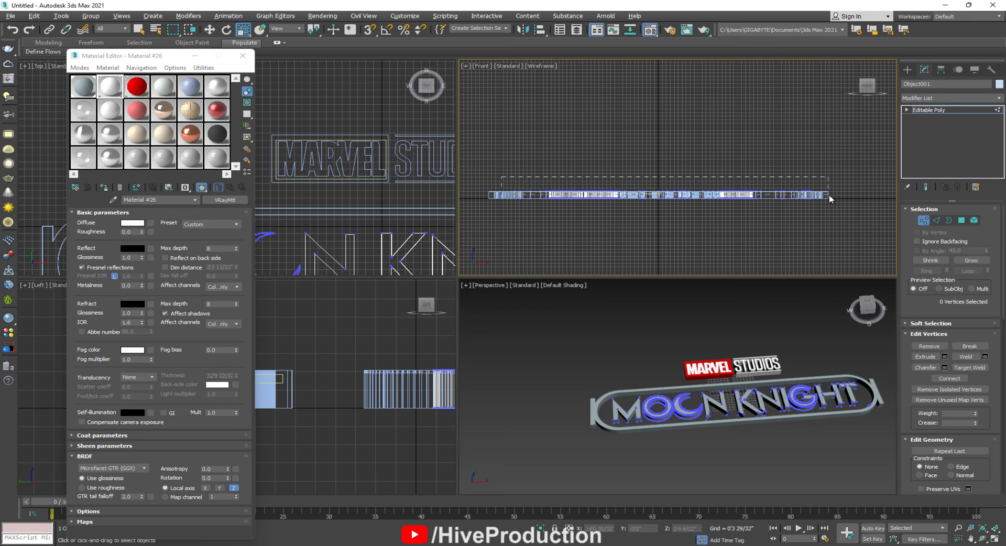
{"action": "left_click_drag", "start_coordinate": [829, 196], "coordinate": [837, 195]}
{"action": "scroll", "coordinate": [705, 187], "scroll_direction": "up", "scroll_amount": 3}
{"action": "key", "text": "w"}
{"action": "left_click_drag", "start_coordinate": [672, 169], "coordinate": [671, 147]}
{"action": "left_click", "coordinate": [924, 220]}
Select the three stray vertices of the letters object near the frame's right end and adjust their height in the Front view.
{"action": "left_click", "coordinate": [780, 316]}
{"action": "key", "text": "alt+w"}
{"action": "middle_click_drag", "start_coordinate": [722, 386], "coordinate": [715, 364], "text": "alt"}
{"action": "left_click", "coordinate": [615, 246]}
{"action": "key", "text": "1"}
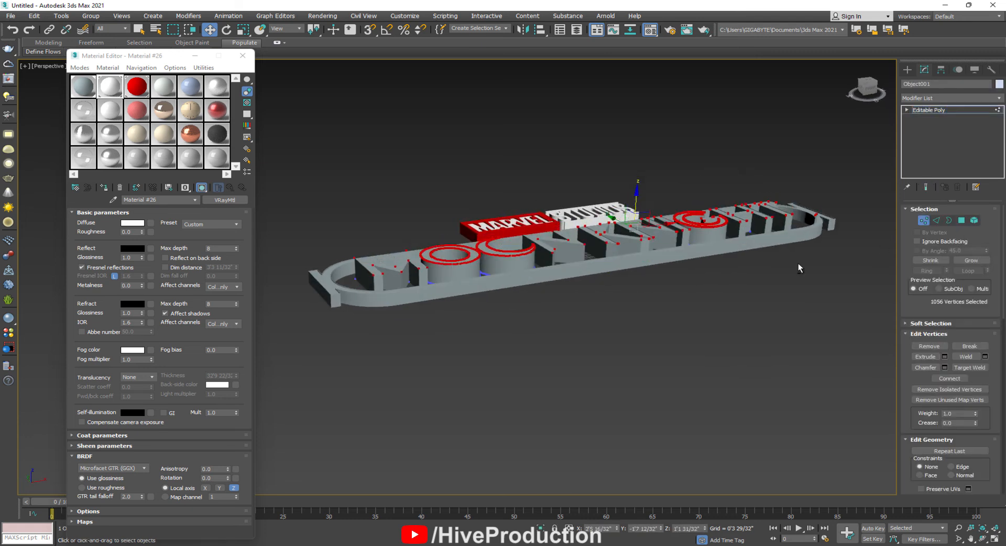
{"action": "middle_click_drag", "start_coordinate": [884, 249], "coordinate": [786, 288], "text": "alt"}
{"action": "middle_click_drag", "start_coordinate": [826, 251], "coordinate": [831, 271], "text": "alt"}
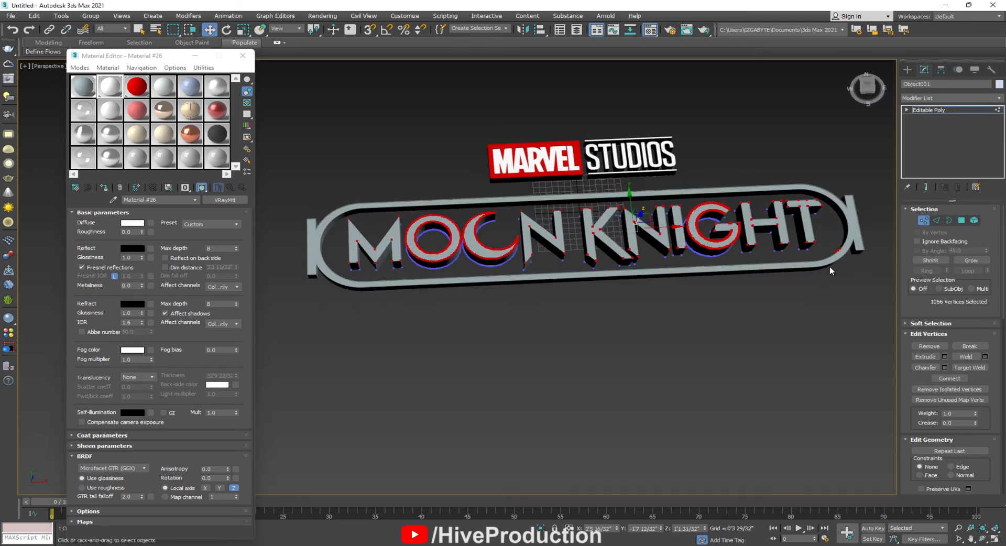
{"action": "left_click_drag", "start_coordinate": [832, 243], "coordinate": [844, 256]}
{"action": "key", "text": "alt+w"}
{"action": "middle_click_drag", "start_coordinate": [835, 280], "coordinate": [544, 209], "text": "alt"}
{"action": "middle_click", "coordinate": [806, 133]}
{"action": "key", "text": "alt+w"}
{"action": "scroll", "coordinate": [796, 189], "scroll_direction": "down", "scroll_amount": 3}
{"action": "scroll", "coordinate": [614, 277], "scroll_direction": "up", "scroll_amount": 5}
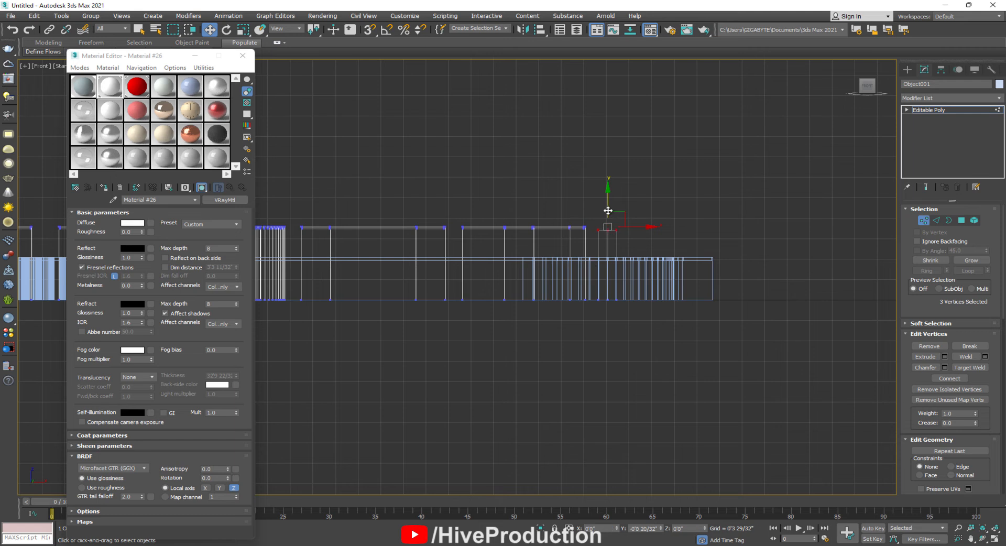
{"action": "left_click", "coordinate": [924, 221]}
Deselect the letters, check the raised title in the perspective view and close the Material Editor.
{"action": "left_click", "coordinate": [597, 319]}
{"action": "middle_click_drag", "start_coordinate": [598, 320], "coordinate": [635, 344]}
{"action": "scroll", "coordinate": [669, 330], "scroll_direction": "down", "scroll_amount": 5}
{"action": "key", "text": "alt+w"}
{"action": "middle_click", "coordinate": [733, 351]}
{"action": "key", "text": "alt+w"}
{"action": "middle_click_drag", "start_coordinate": [490, 234], "coordinate": [469, 283]}
{"action": "left_click", "coordinate": [243, 56]}
Create a VRay physical camera in the Top view, placed below the title and aimed at its centre.
{"action": "left_click", "coordinate": [908, 69]}
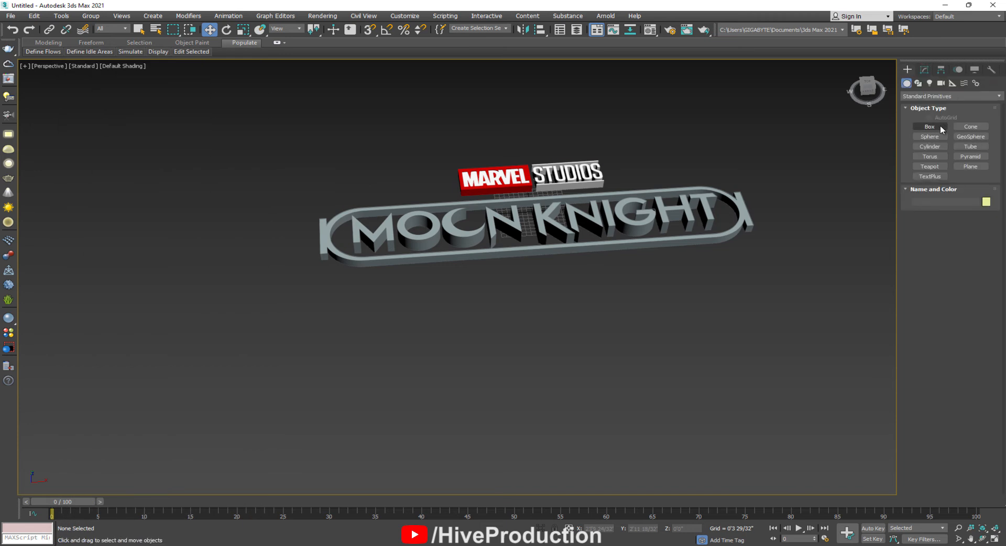
{"action": "left_click", "coordinate": [941, 83]}
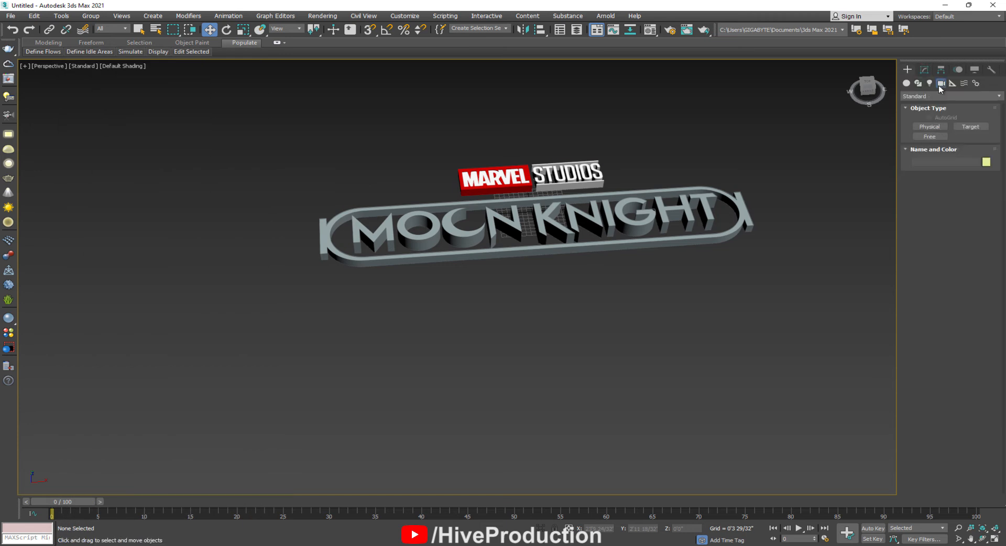
{"action": "left_click", "coordinate": [932, 96]}
{"action": "left_click", "coordinate": [916, 122]}
{"action": "left_click", "coordinate": [914, 97]}
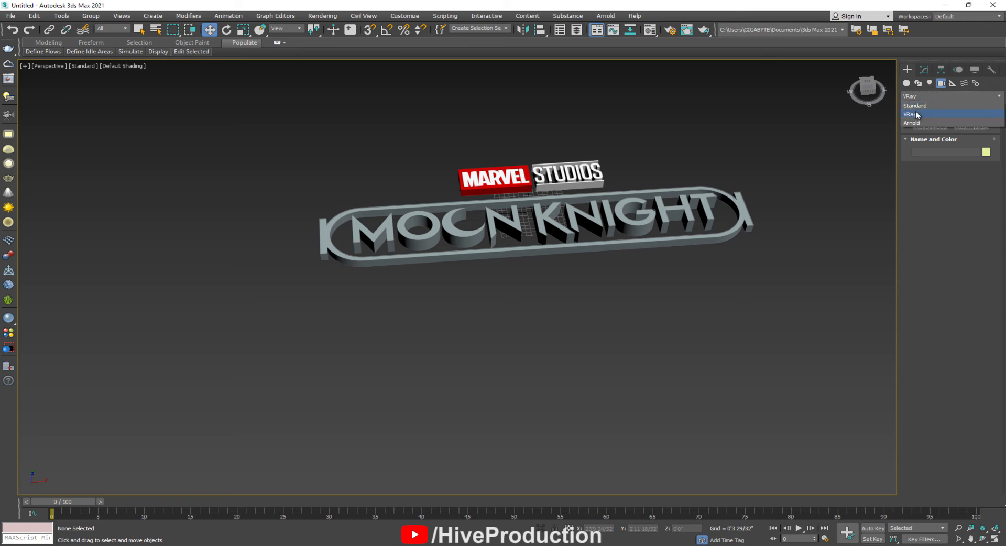
{"action": "left_click", "coordinate": [916, 114]}
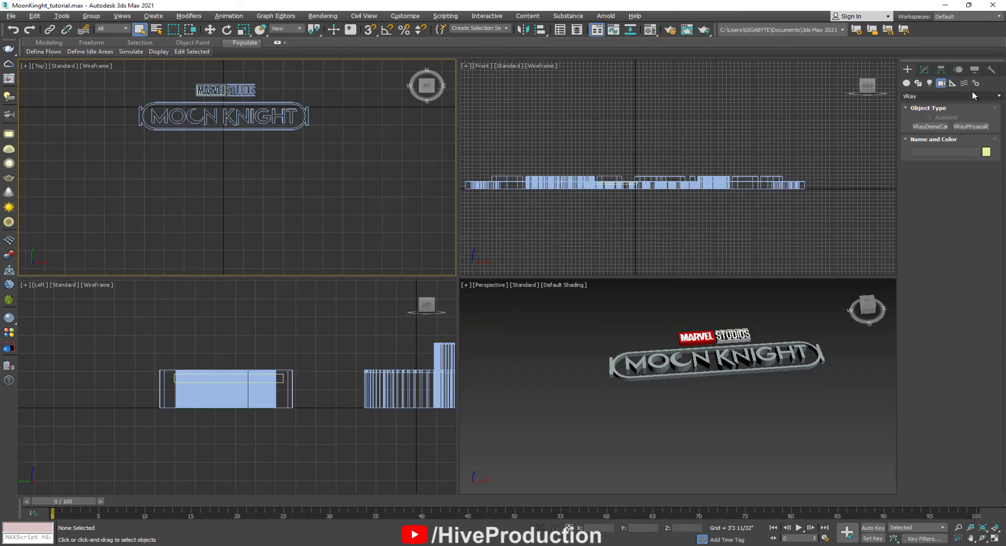
{"action": "left_click", "coordinate": [971, 126]}
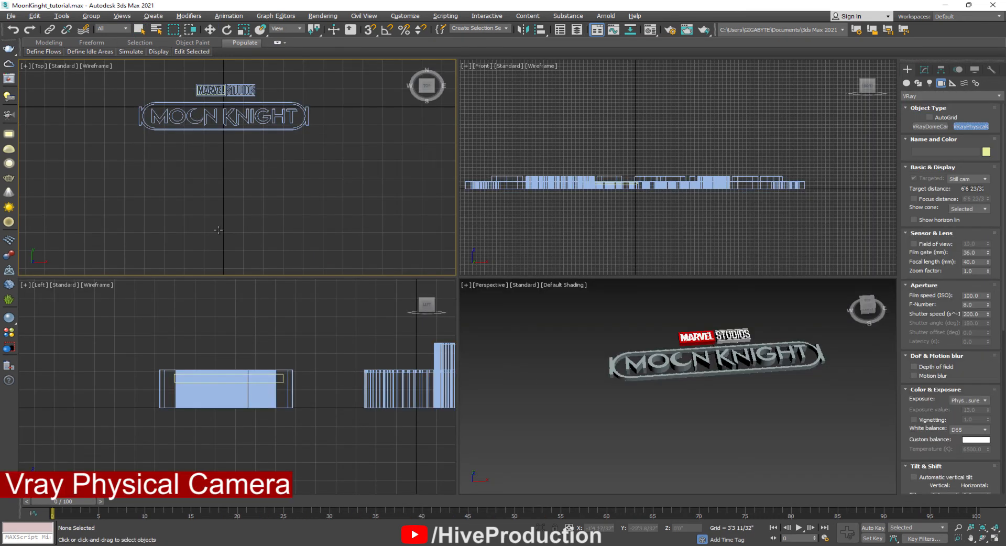
{"action": "left_click_drag", "start_coordinate": [223, 226], "coordinate": [225, 111]}
Look through the new camera and orbit, dolly and pan it to frame the whole title from directly above.
{"action": "right_click", "coordinate": [681, 365]}
{"action": "key", "text": "c"}
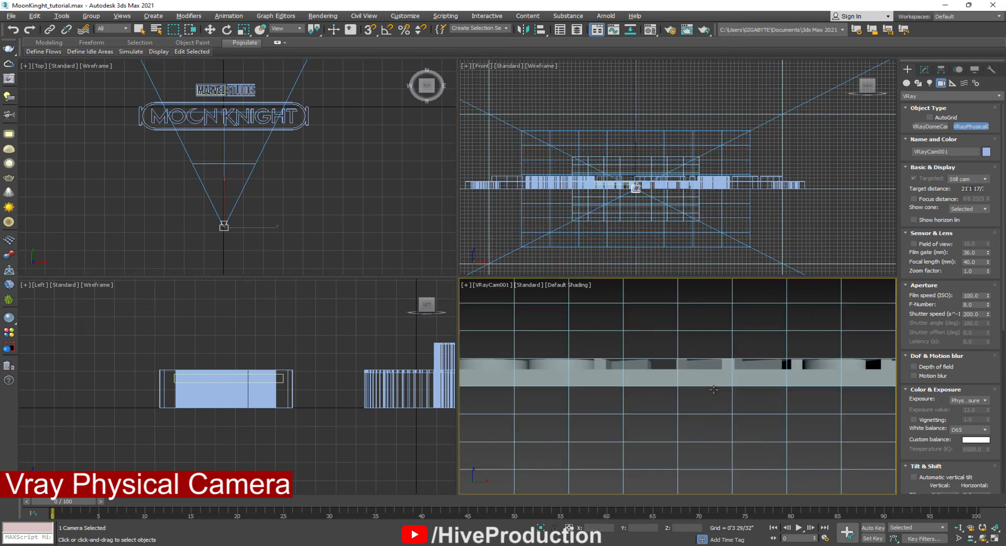
{"action": "left_click", "coordinate": [985, 539]}
{"action": "left_click_drag", "start_coordinate": [680, 356], "coordinate": [675, 441]}
{"action": "key", "text": "ctrl+z"}
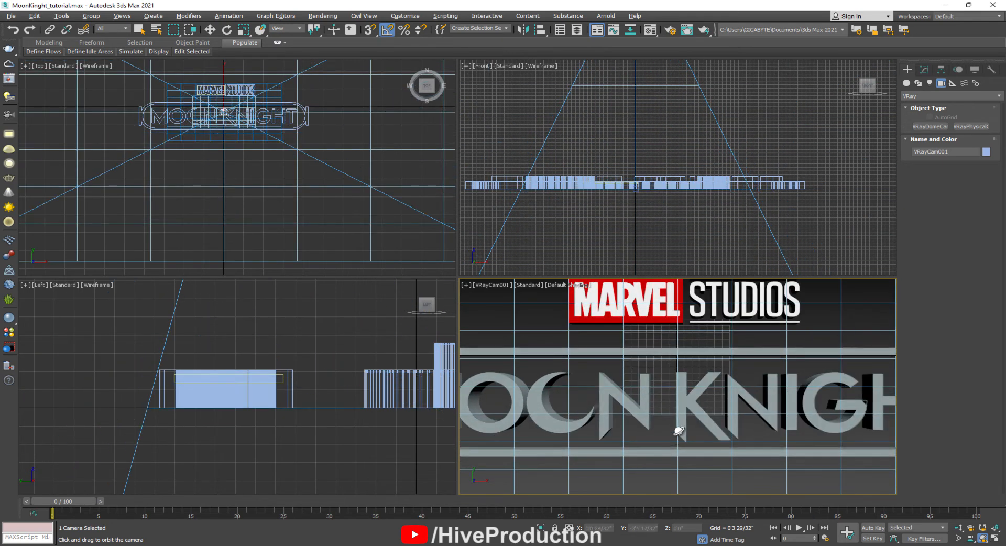
{"action": "scroll", "coordinate": [679, 439], "scroll_direction": "down", "scroll_amount": 8}
{"action": "right_click", "coordinate": [679, 439]}
{"action": "left_click", "coordinate": [782, 242]}
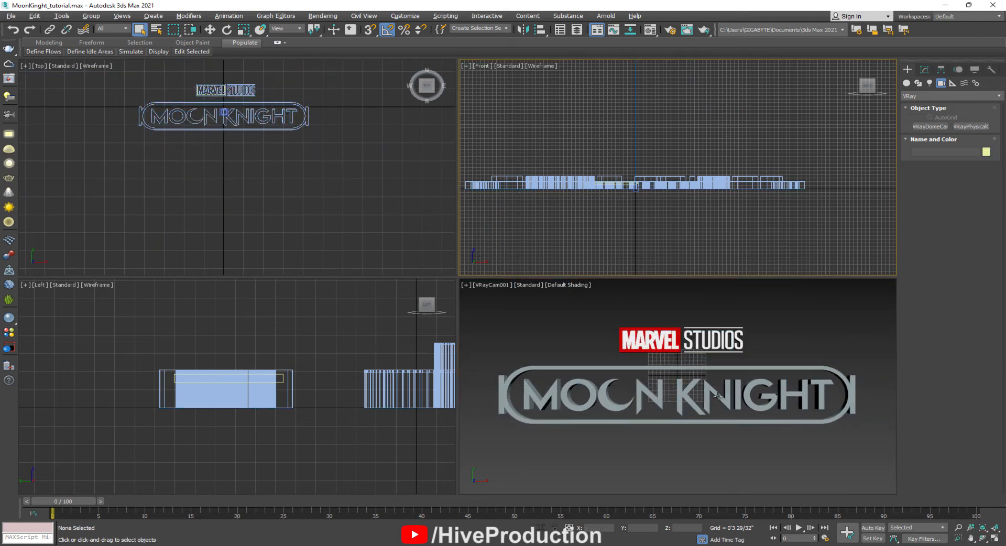
{"action": "middle_click_drag", "start_coordinate": [715, 394], "coordinate": [715, 397]}
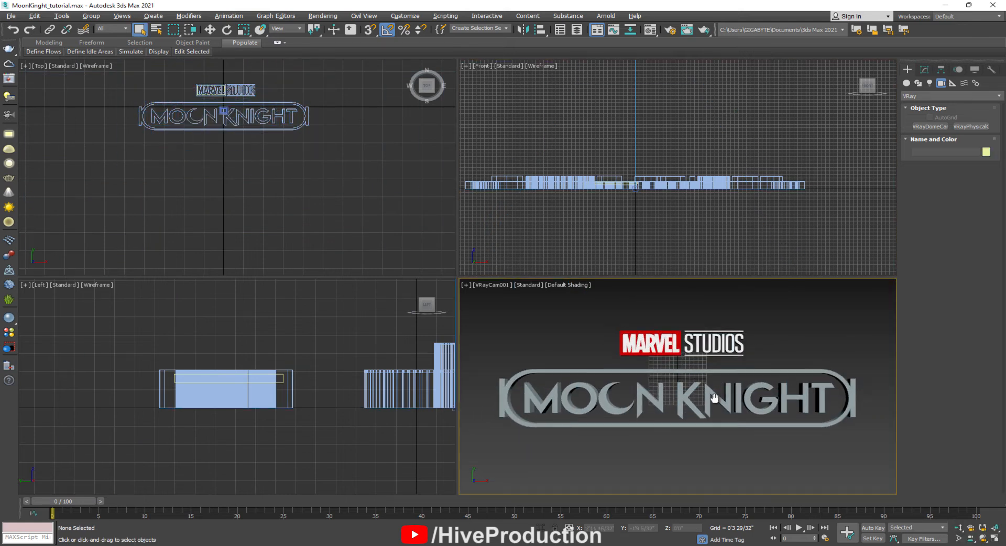
Create a plane about 39 by 65 feet behind the title in the Top view and raise it slightly in the Front view.
{"action": "left_click", "coordinate": [907, 83]}
{"action": "left_click", "coordinate": [970, 167]}
{"action": "left_click_drag", "start_coordinate": [153, 80], "coordinate": [351, 187]}
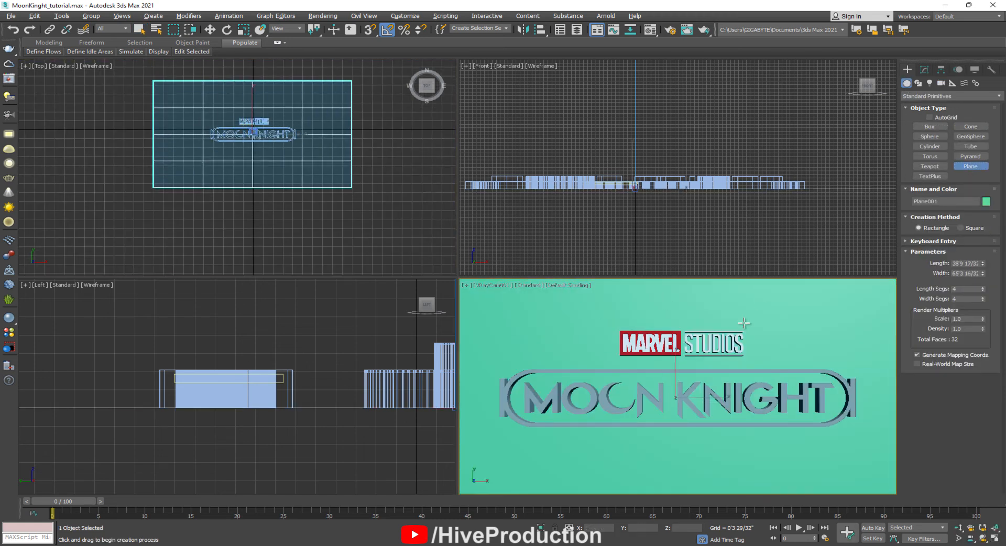
{"action": "scroll", "coordinate": [554, 173], "scroll_direction": "up", "scroll_amount": 5}
{"action": "key", "text": "w"}
{"action": "left_click_drag", "start_coordinate": [546, 165], "coordinate": [548, 164]}
{"action": "left_click", "coordinate": [651, 233]}
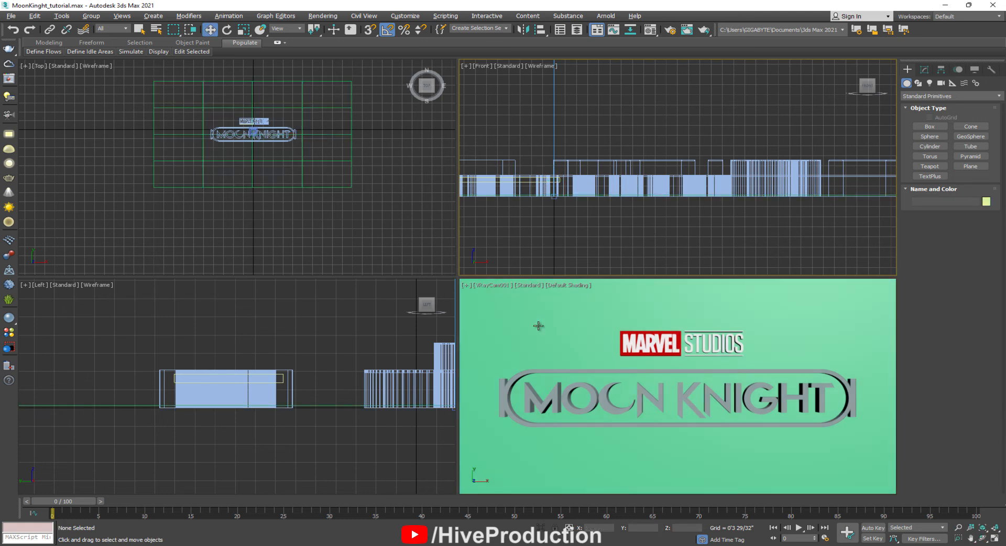
Make the fourth sample slot a VRayMtl and assign it to the background plane.
{"action": "left_click", "coordinate": [579, 352]}
{"action": "key", "text": "m"}
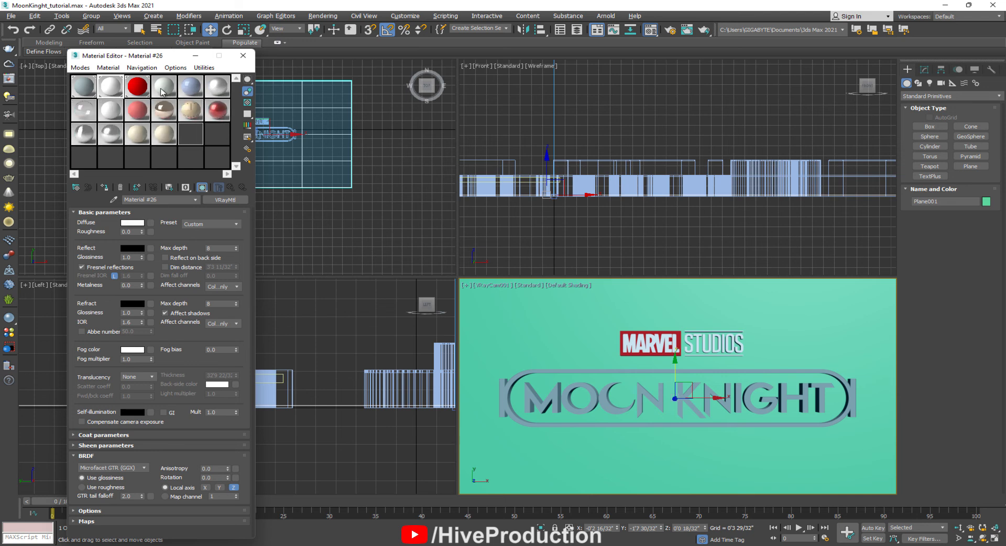
{"action": "left_click", "coordinate": [162, 93]}
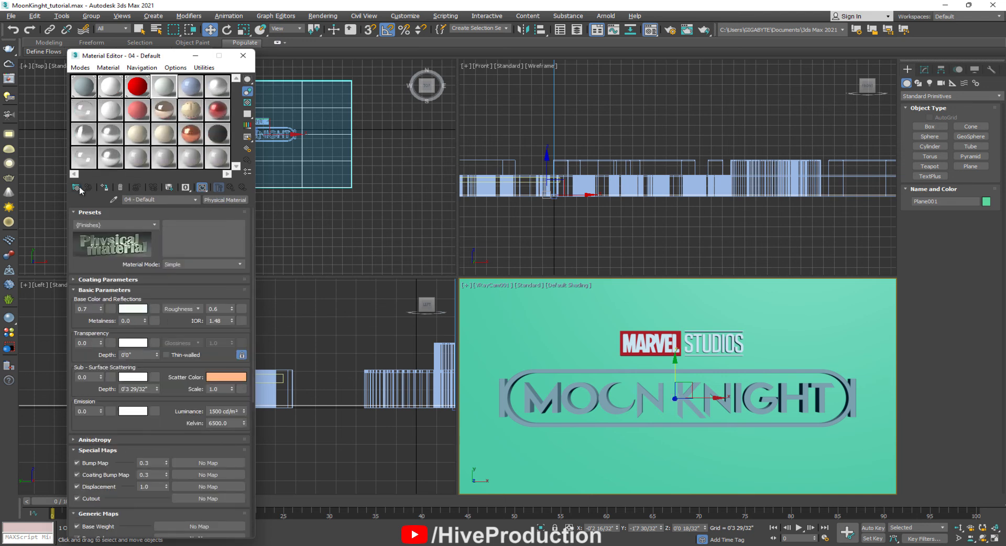
{"action": "left_click", "coordinate": [225, 199]}
{"action": "double_click", "coordinate": [317, 367]}
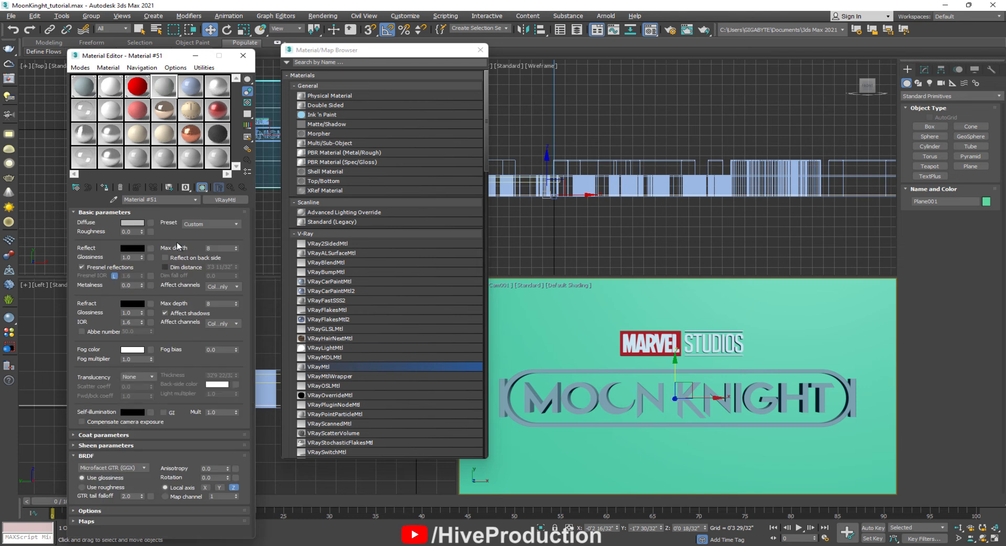
{"action": "left_click", "coordinate": [104, 188]}
Load the wall JPG from the Moon_Knight folder as the background material's diffuse bitmap, then close the material windows.
{"action": "left_click", "coordinate": [151, 223]}
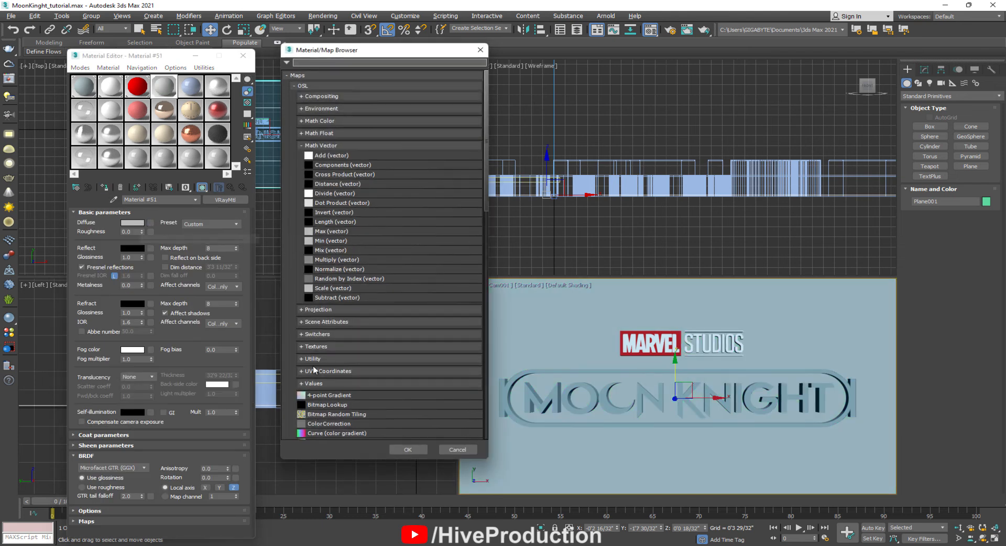
{"action": "scroll", "coordinate": [330, 396], "scroll_direction": "down", "scroll_amount": 5}
{"action": "scroll", "coordinate": [330, 397], "scroll_direction": "down", "scroll_amount": 5}
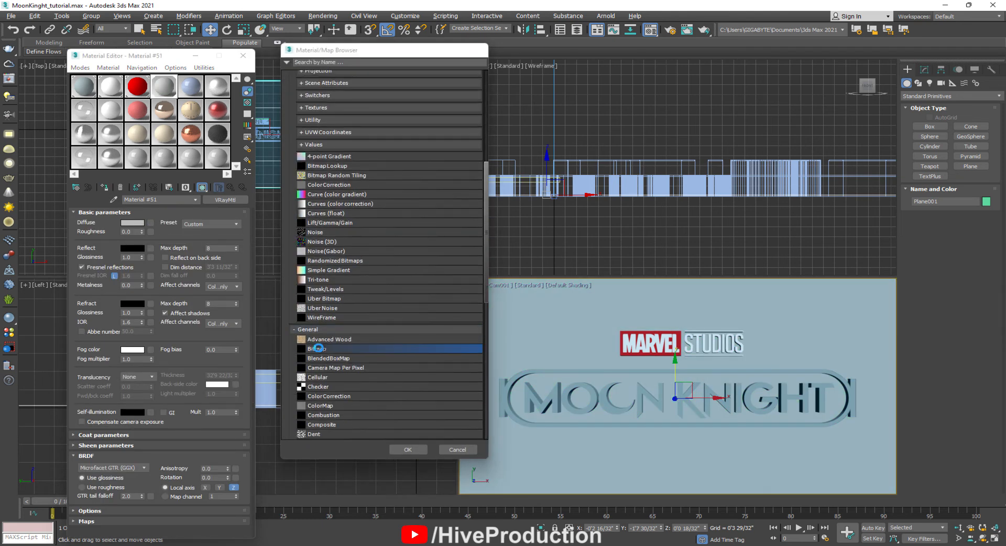
{"action": "double_click", "coordinate": [322, 348]}
{"action": "left_click", "coordinate": [120, 35]}
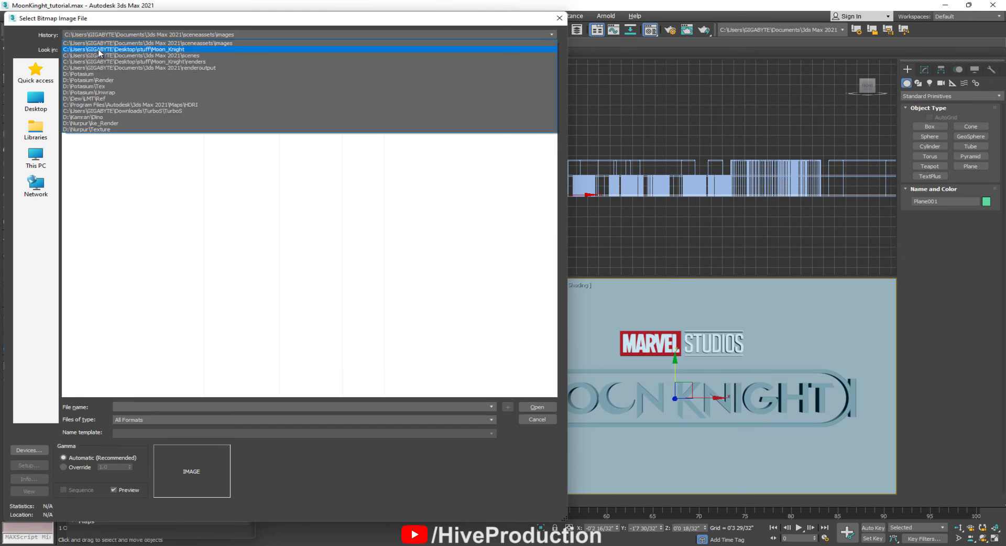
{"action": "left_click", "coordinate": [118, 45]}
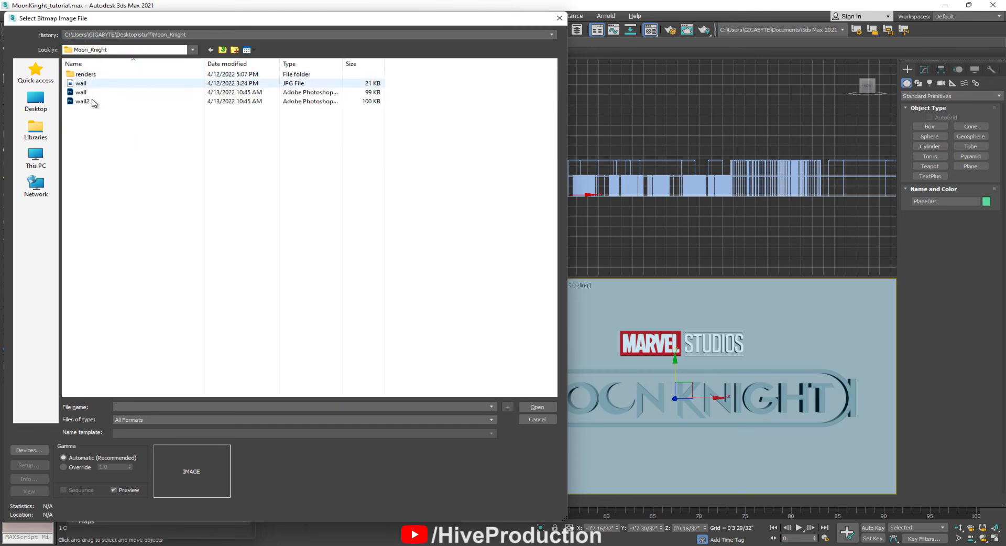
{"action": "left_click", "coordinate": [93, 102]}
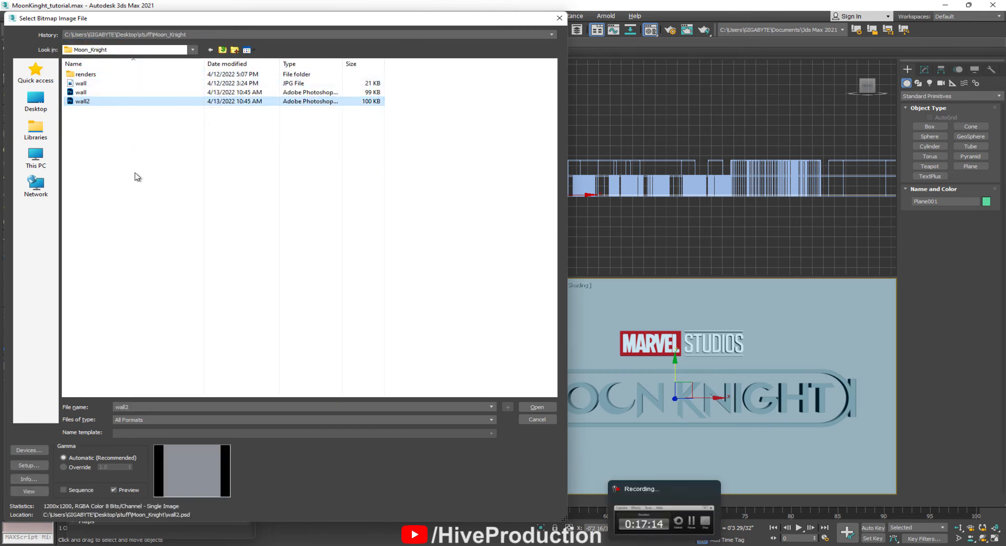
{"action": "double_click", "coordinate": [81, 83]}
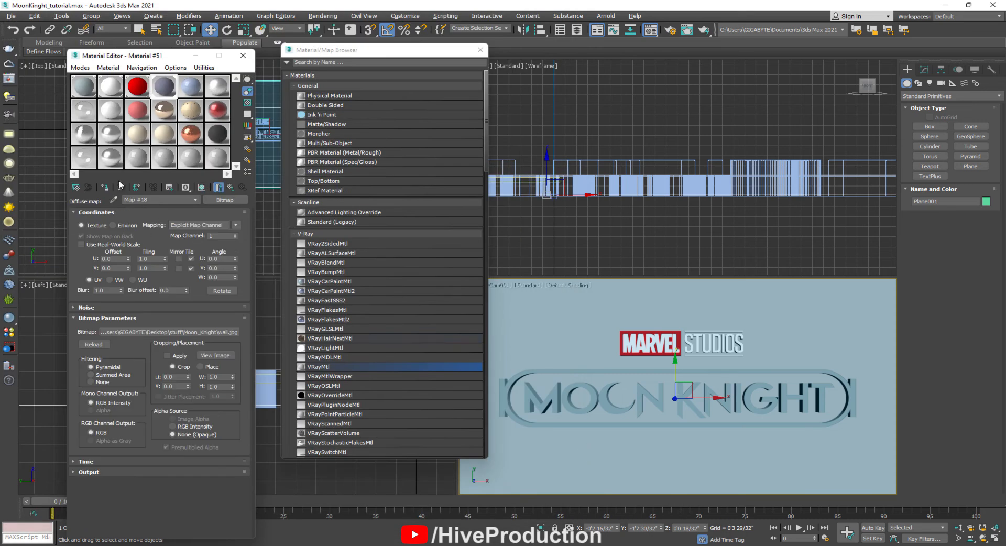
{"action": "left_click", "coordinate": [578, 259]}
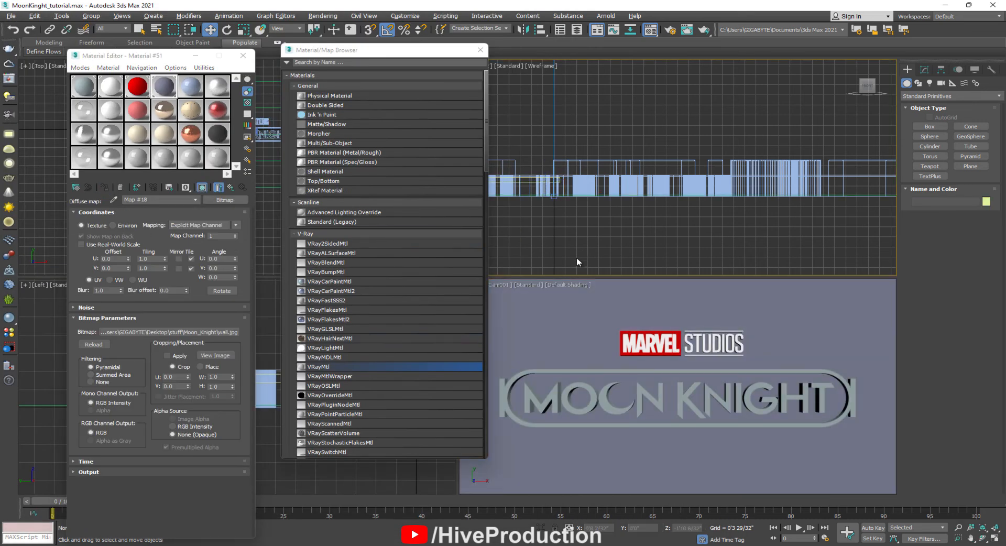
{"action": "left_click", "coordinate": [479, 50]}
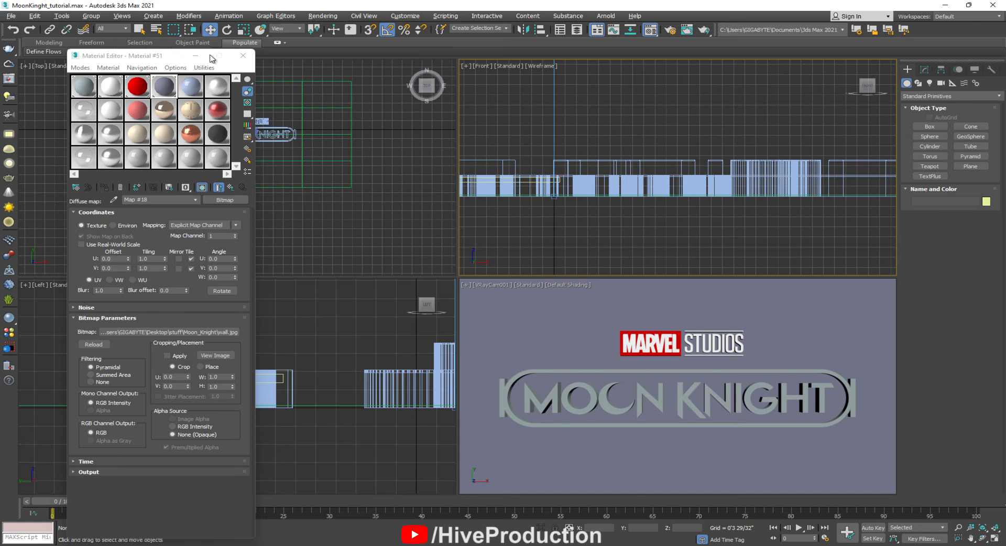
{"action": "left_click", "coordinate": [244, 56]}
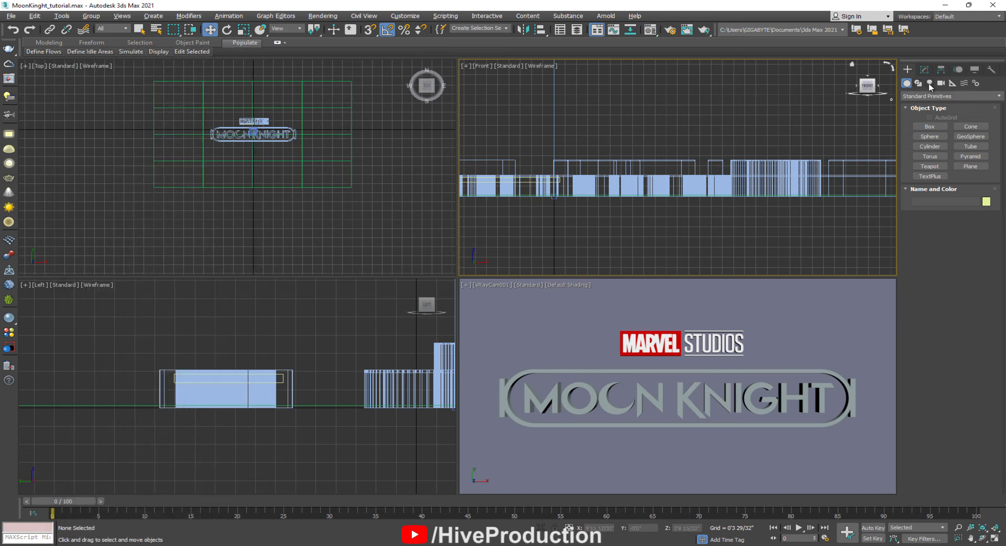
Create a VRayLight plane light about 3 by 3 feet in the Left view, in front of the title geometry.
{"action": "left_click", "coordinate": [929, 84]}
{"action": "left_click", "coordinate": [948, 96]}
{"action": "left_click", "coordinate": [950, 133]}
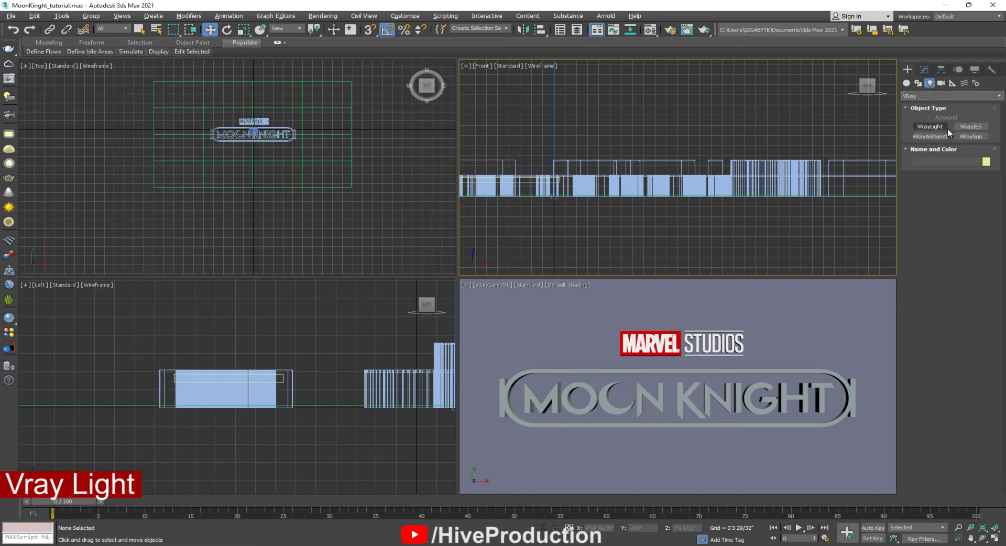
{"action": "left_click", "coordinate": [931, 127]}
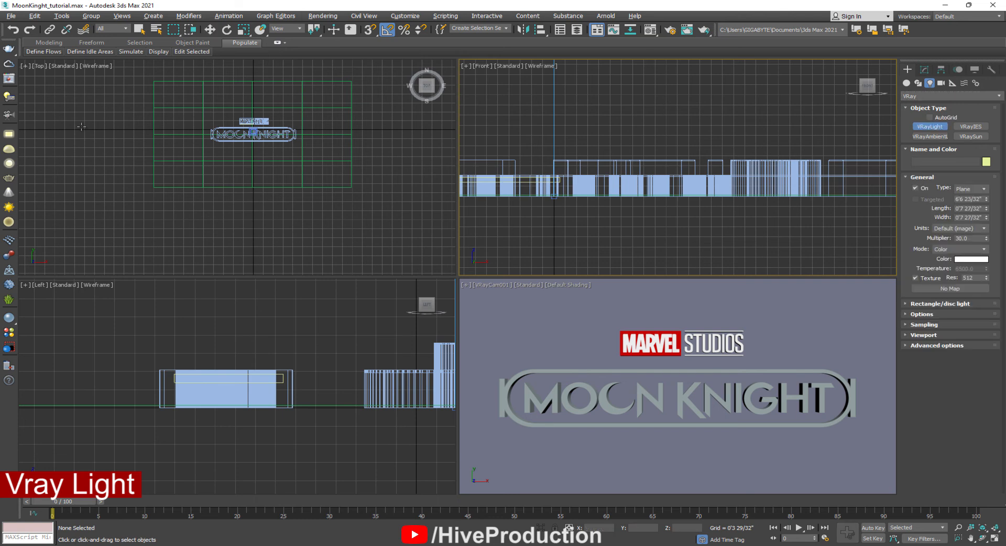
{"action": "scroll", "coordinate": [308, 405], "scroll_direction": "down", "scroll_amount": 3}
{"action": "left_click_drag", "start_coordinate": [166, 347], "coordinate": [238, 407]}
{"action": "scroll", "coordinate": [198, 122], "scroll_direction": "up", "scroll_amount": 3}
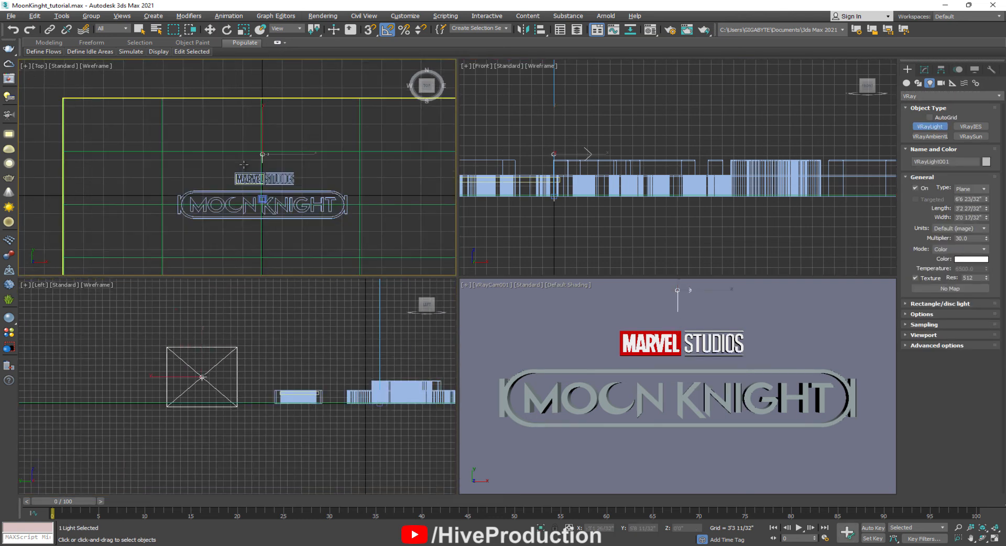
Rotate the light in the Top view to shine down on the title and set the camera view's shading to High Quality.
{"action": "key", "text": "e"}
{"action": "left_click_drag", "start_coordinate": [314, 131], "coordinate": [231, 141]}
{"action": "key", "text": "w"}
{"action": "left_click", "coordinate": [526, 283]}
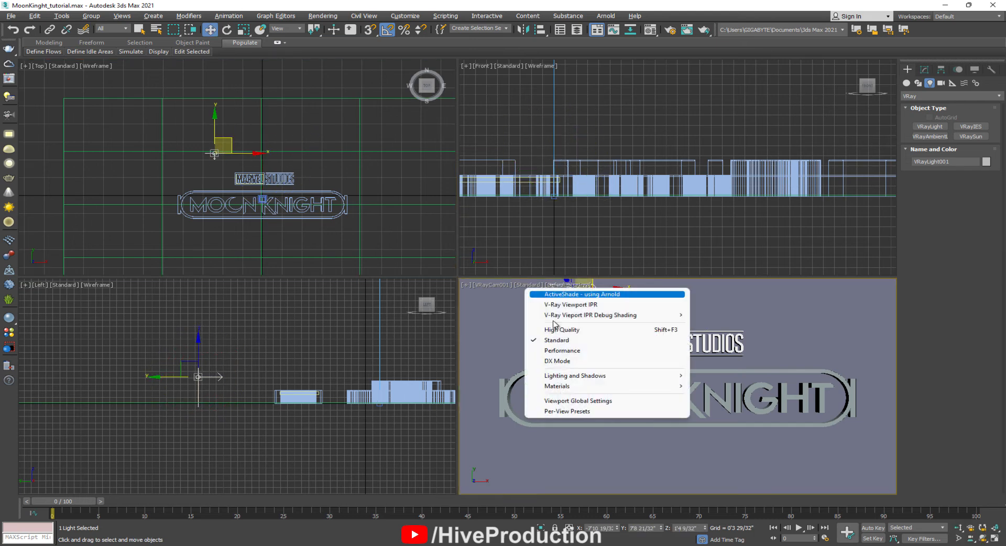
{"action": "left_click", "coordinate": [529, 287]}
Enlarge the light to about 7'9" by 5'5", then tilt it towards the title and raise it in the Left view.
{"action": "left_click", "coordinate": [924, 69]}
{"action": "mouse_move", "coordinate": [987, 249]}
{"action": "left_mouse_down"}
{"action": "mouse_move", "coordinate": [983, 189]}
{"action": "mouse_move", "coordinate": [985, 251]}
{"action": "left_mouse_up"}
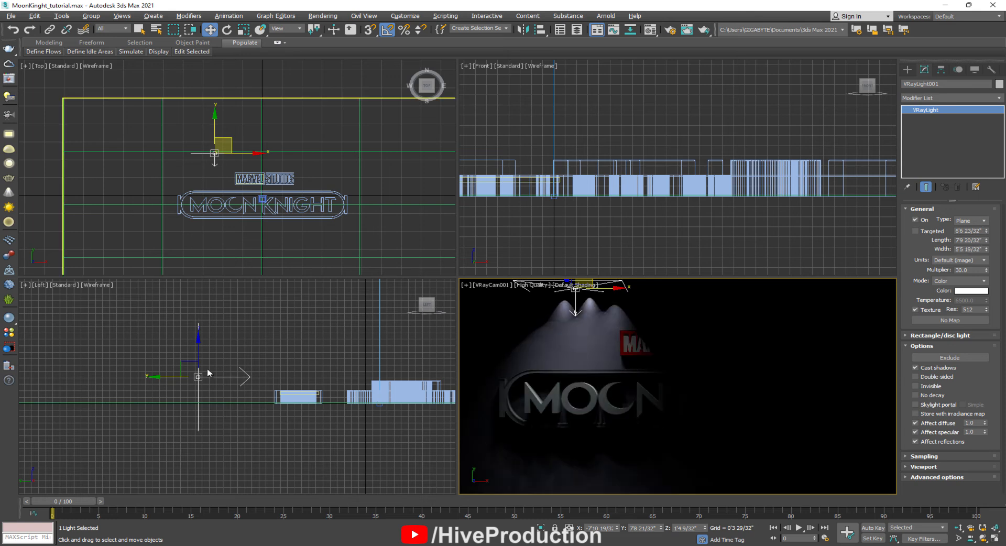
{"action": "left_click", "coordinate": [224, 147]}
{"action": "key", "text": "e"}
{"action": "left_click_drag", "start_coordinate": [256, 125], "coordinate": [208, 128]}
{"action": "key", "text": "w"}
{"action": "right_click", "coordinate": [154, 367]}
{"action": "left_click_drag", "start_coordinate": [159, 353], "coordinate": [164, 322]}
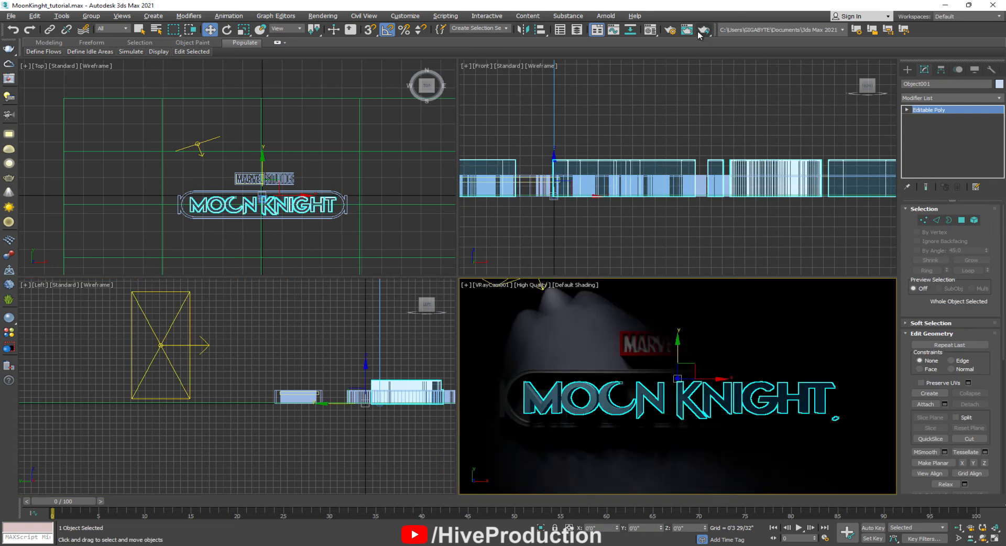
Test-render the VRay camera view, then put the frame buffer and message windows away.
{"action": "key", "text": "shift+q"}
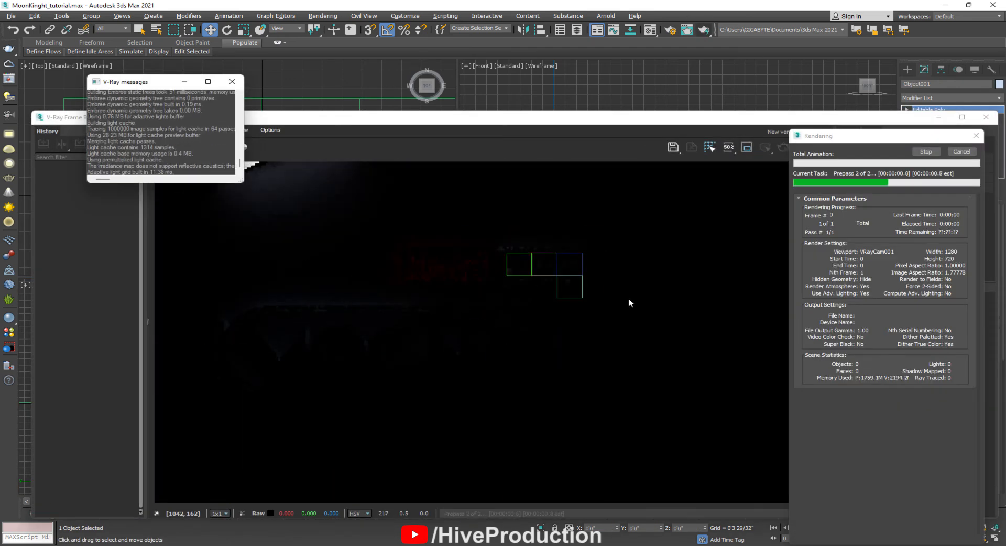
{"action": "left_click", "coordinate": [581, 369]}
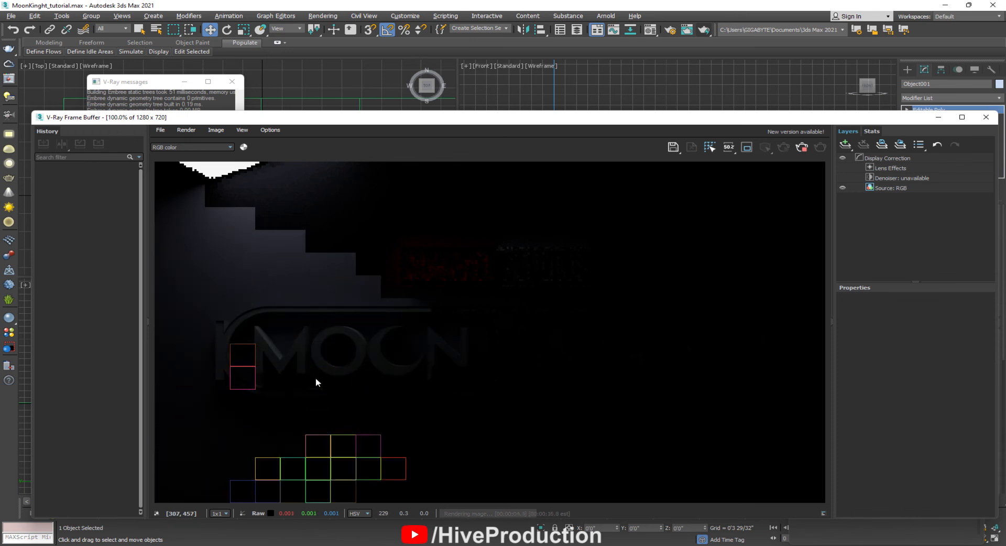
{"action": "left_click", "coordinate": [941, 120]}
{"action": "left_click", "coordinate": [232, 81]}
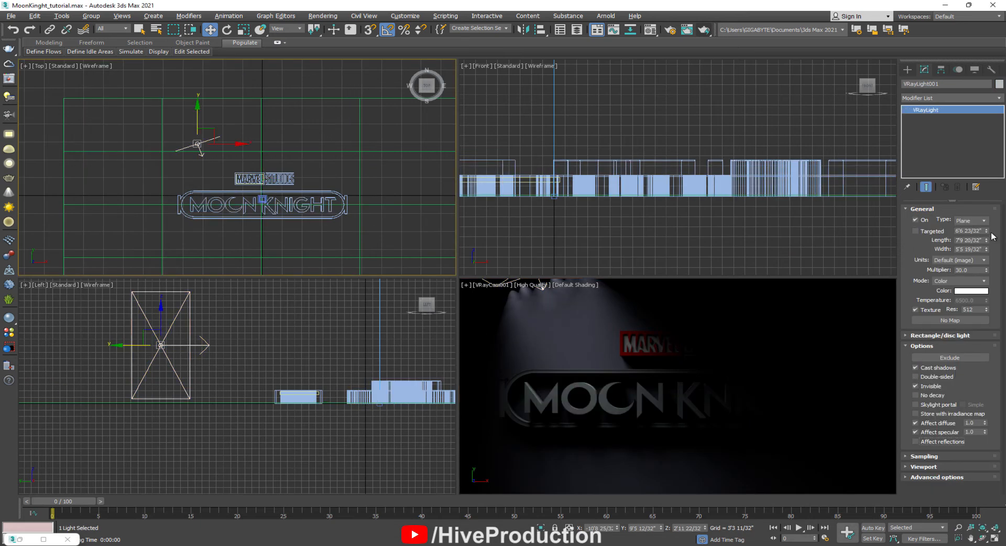
Move the light farther up from the title in the Top view and set its multiplier to 60.
{"action": "scroll", "coordinate": [248, 370], "scroll_direction": "down", "scroll_amount": 4}
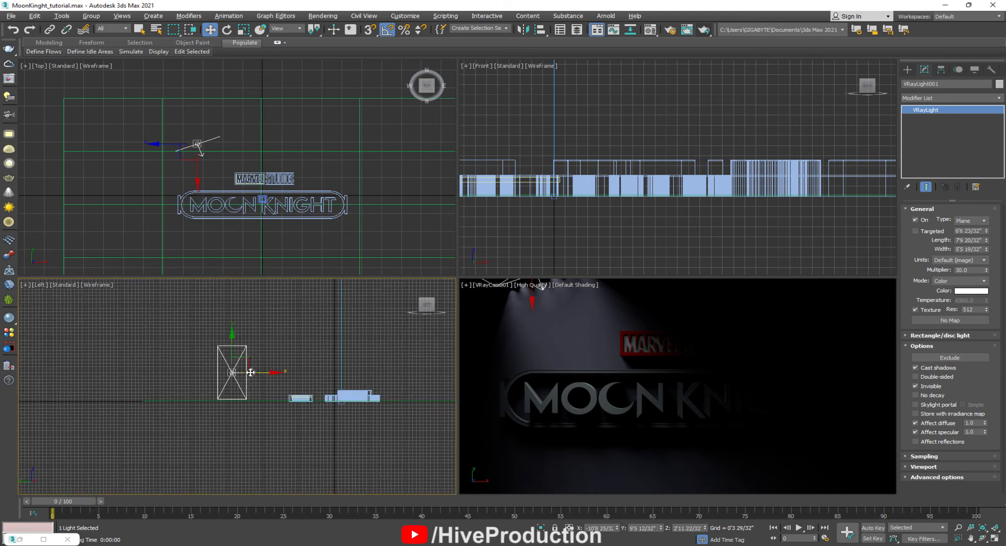
{"action": "left_click_drag", "start_coordinate": [203, 138], "coordinate": [194, 109]}
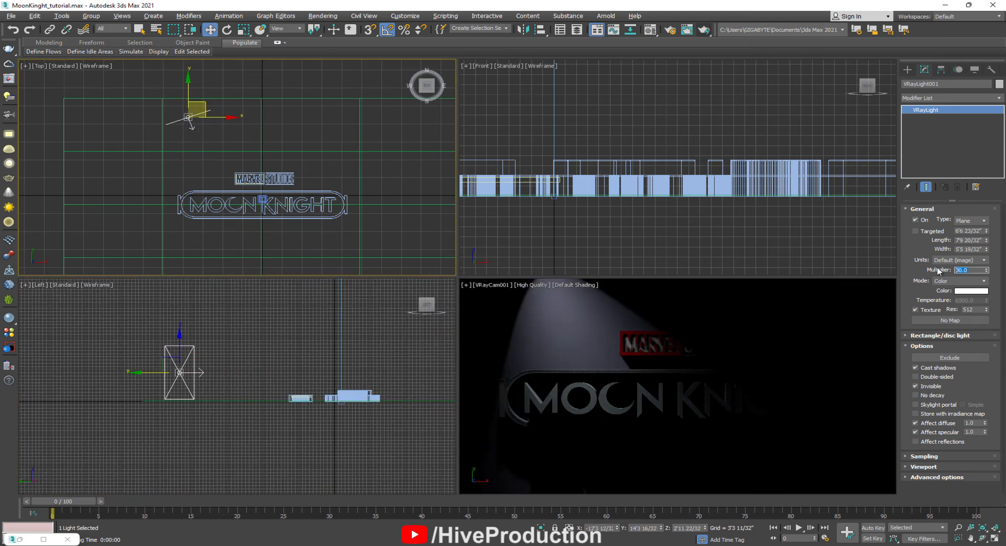
{"action": "type", "text": "60"}
{"action": "key", "text": "Return"}
{"action": "left_click_drag", "start_coordinate": [189, 119], "coordinate": [187, 122]}
Create a second VRayLight plane about 26 by 14 feet over the title in the Top view and raise it high in the Front view.
{"action": "left_click", "coordinate": [908, 69]}
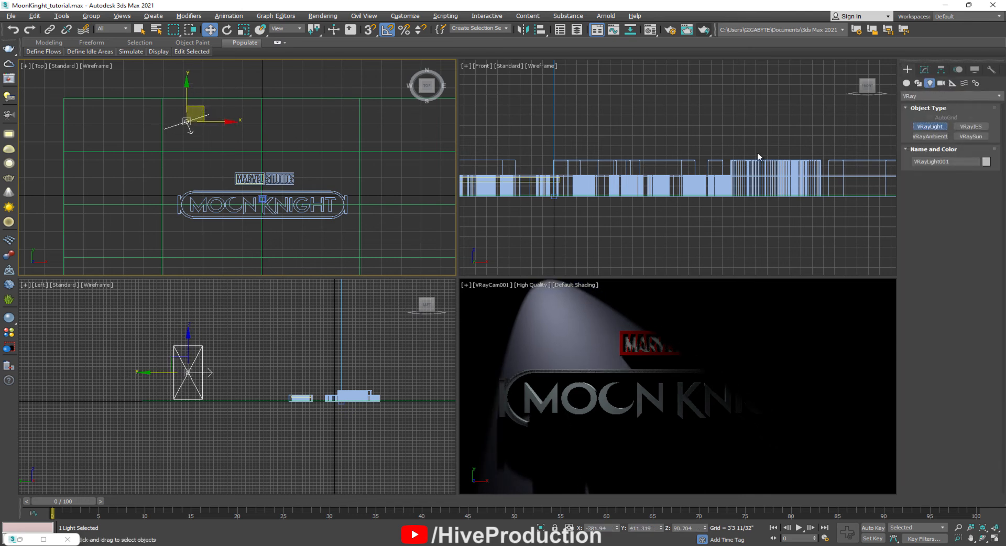
{"action": "left_click", "coordinate": [943, 130]}
{"action": "left_click_drag", "start_coordinate": [183, 168], "coordinate": [344, 244]}
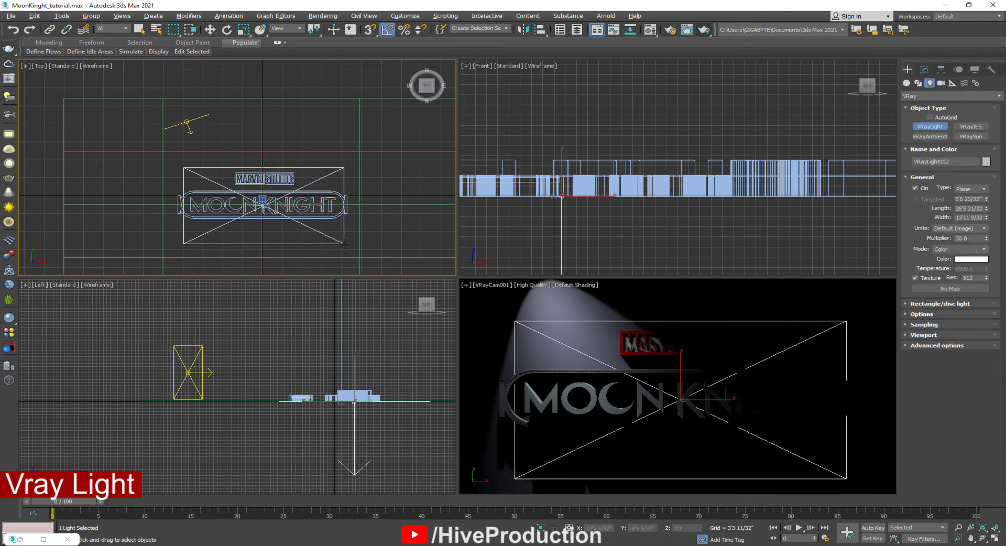
{"action": "scroll", "coordinate": [576, 89], "scroll_direction": "down", "scroll_amount": 3}
{"action": "key", "text": "w"}
{"action": "left_click_drag", "start_coordinate": [576, 89], "coordinate": [577, 27]}
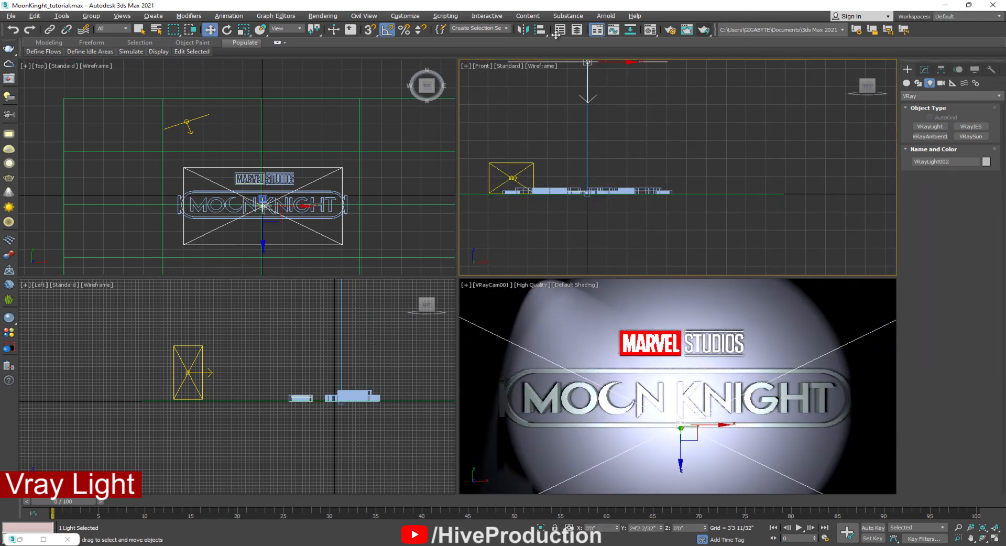
Set the overhead light's multiplier to 1.
{"action": "left_click", "coordinate": [928, 72]}
{"action": "type", "text": "1"}
{"action": "key", "text": "Return"}
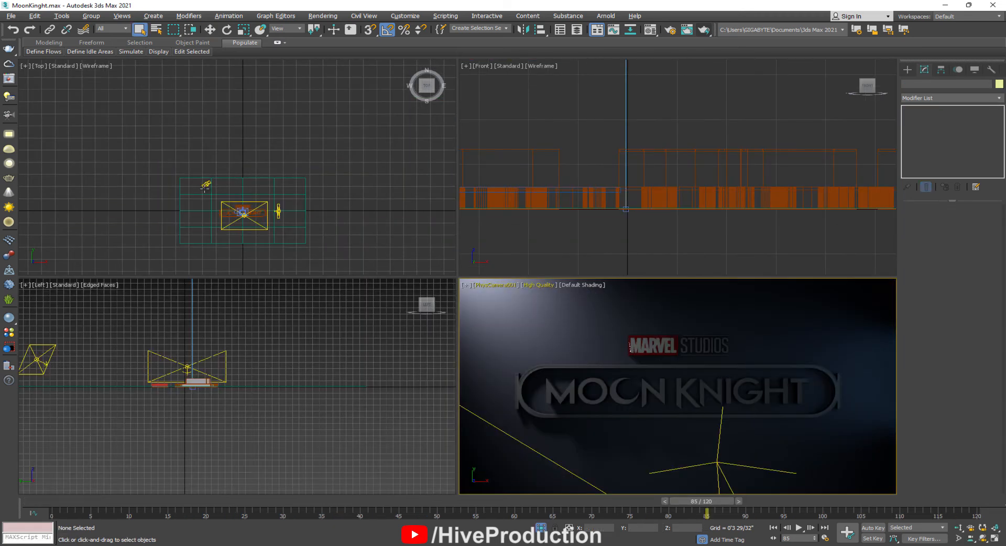
Inspect the placement of the lights and background plane in the MoonKinght.max scene.
{"action": "left_click", "coordinate": [206, 185]}
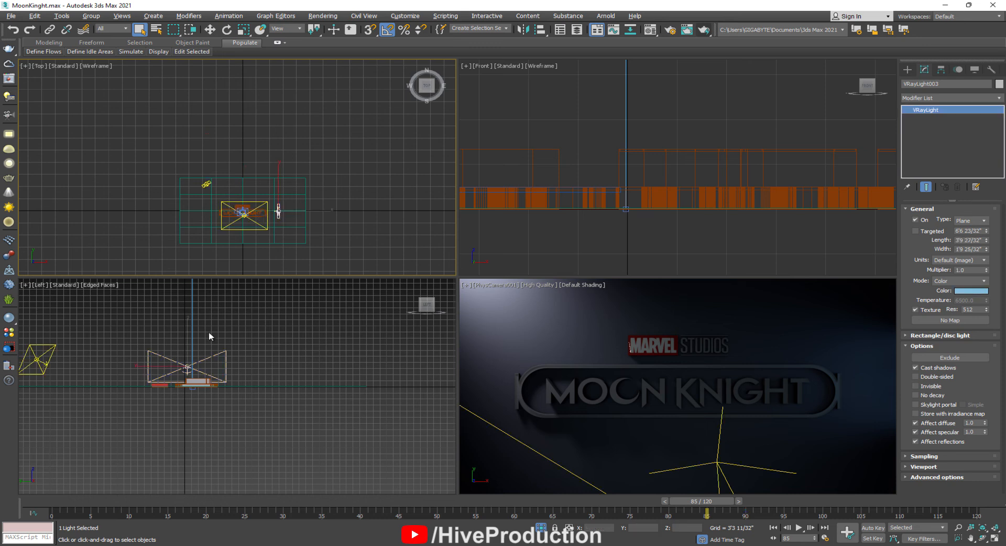
{"action": "scroll", "coordinate": [279, 209], "scroll_direction": "up", "scroll_amount": 6}
{"action": "key", "text": "w"}
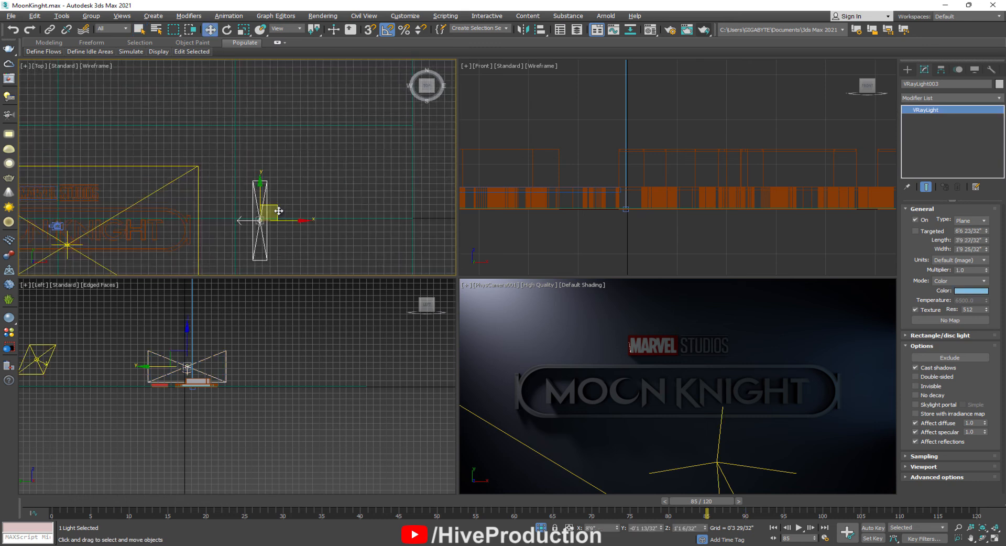
{"action": "left_click", "coordinate": [726, 328]}
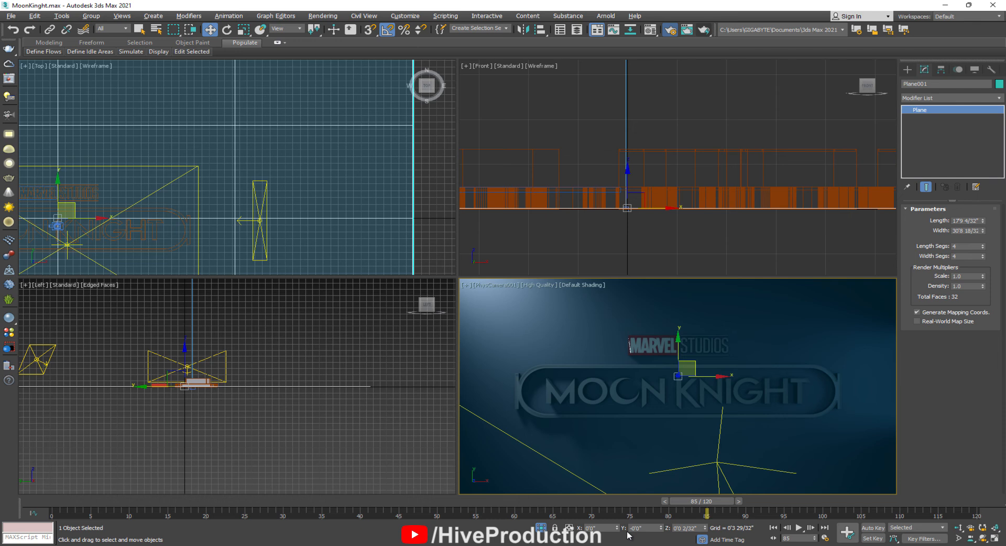
Set the render time output to a single frame and render frame 85 through the physical camera.
{"action": "key", "text": "F10"}
{"action": "left_click", "coordinate": [230, 131]}
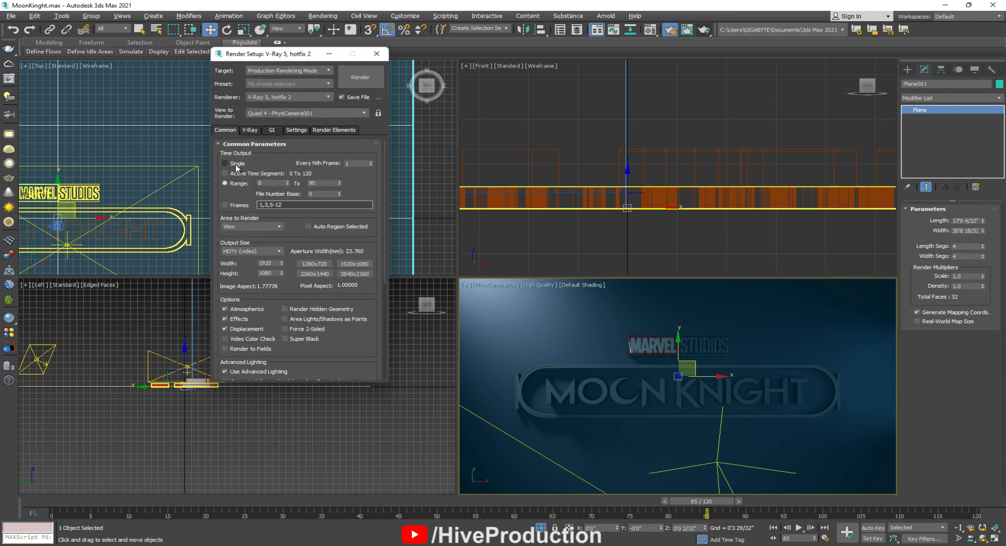
{"action": "scroll", "coordinate": [356, 356], "scroll_direction": "down", "scroll_amount": 5}
{"action": "left_click", "coordinate": [329, 54]}
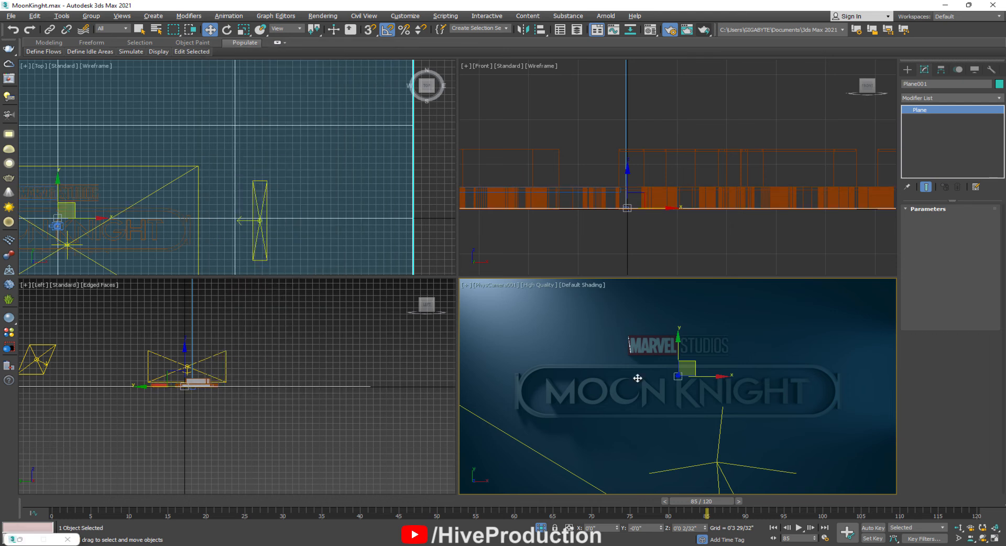
{"action": "key", "text": "shift+q"}
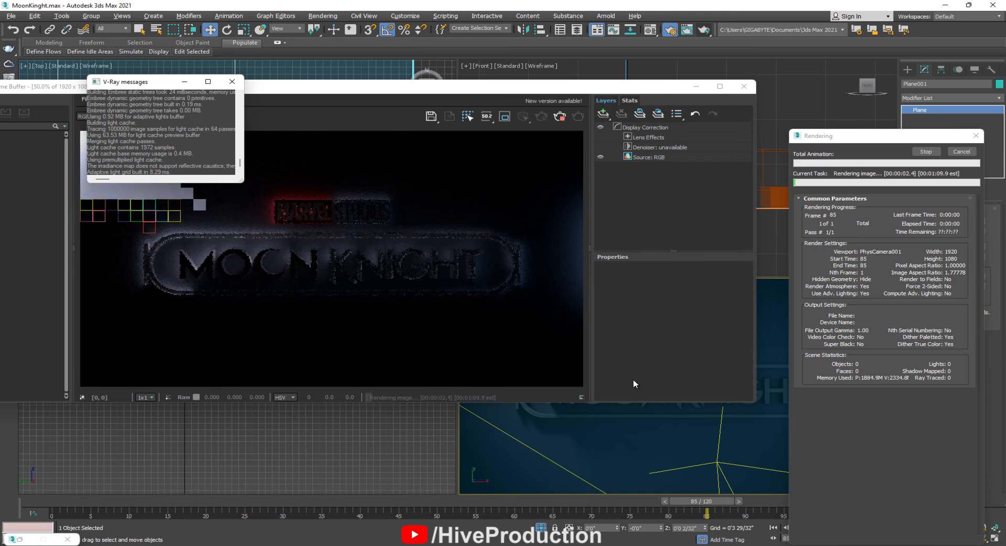
{"action": "left_click_drag", "start_coordinate": [149, 82], "coordinate": [265, 422]}
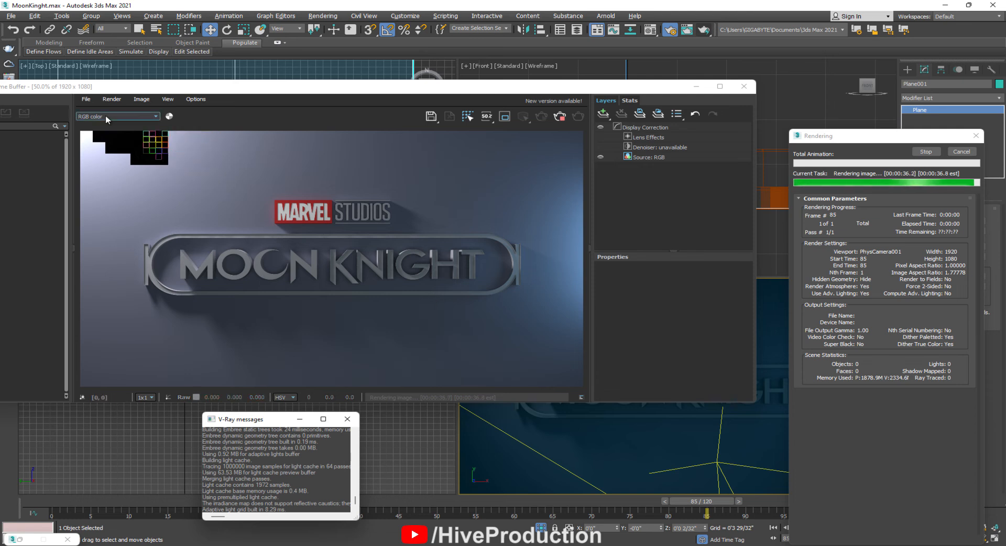
{"action": "left_click", "coordinate": [696, 87]}
At frame 8 with Auto Key on, move the light above the title down to the lettering in the Top view.
{"action": "left_click", "coordinate": [724, 245]}
{"action": "left_click", "coordinate": [532, 370]}
{"action": "middle_click_drag", "start_coordinate": [110, 167], "coordinate": [309, 175]}
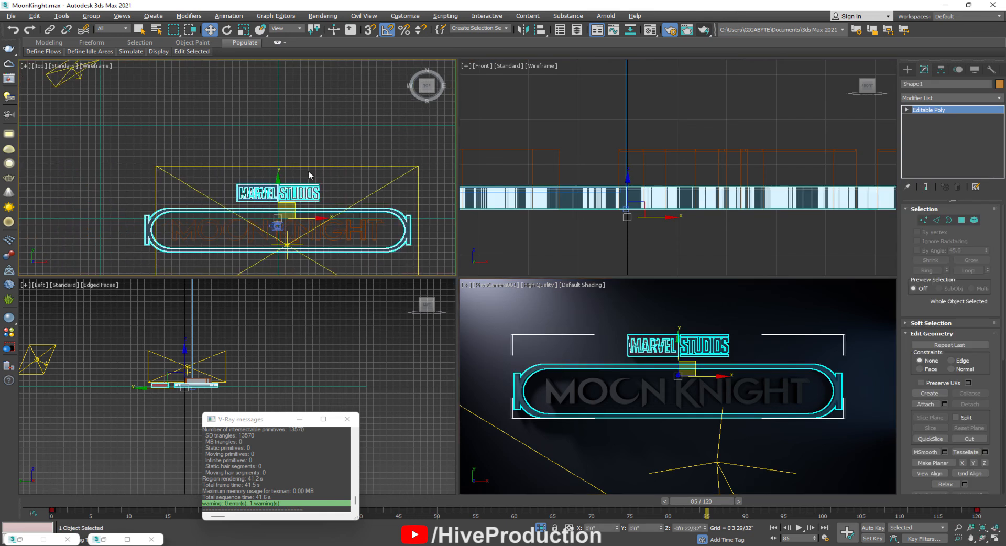
{"action": "left_click", "coordinate": [70, 84]}
{"action": "left_click_drag", "start_coordinate": [684, 504], "coordinate": [110, 501]}
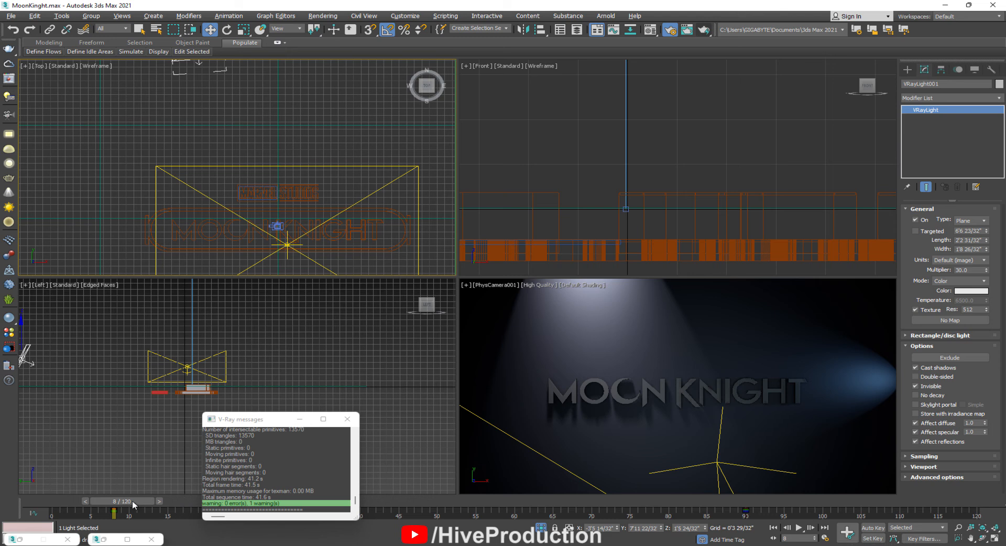
{"action": "left_click", "coordinate": [868, 530]}
{"action": "middle_click_drag", "start_coordinate": [173, 119], "coordinate": [166, 181]}
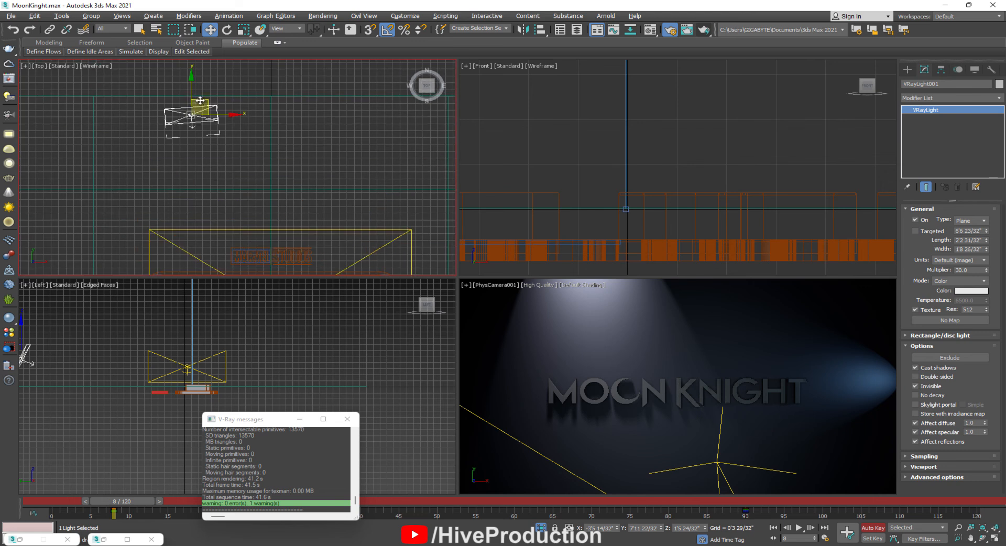
{"action": "left_click_drag", "start_coordinate": [191, 93], "coordinate": [195, 205]}
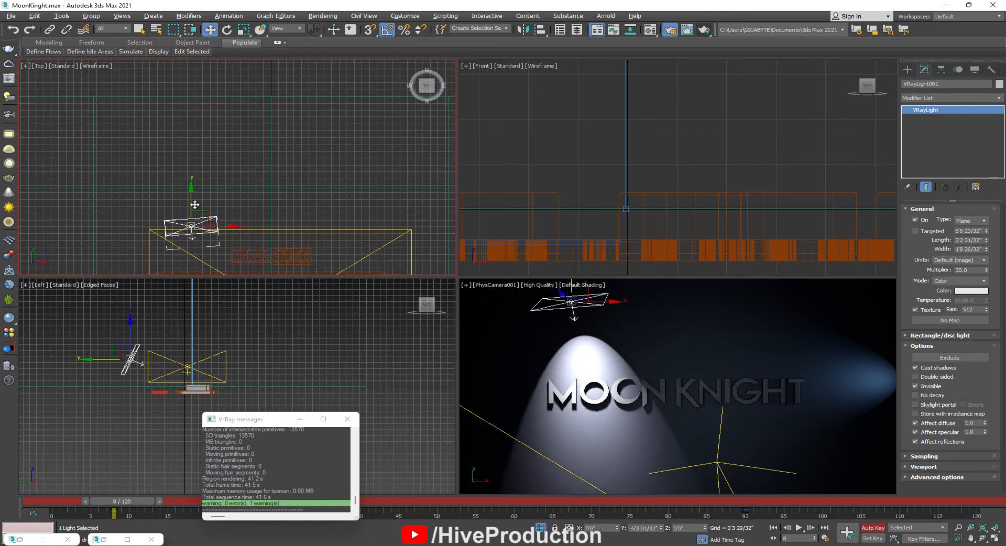
Undo the light's last move and, with Auto Key on, nudge it slightly along X at frame 90 in the Top view.
{"action": "key", "text": "ctrl+z"}
{"action": "left_click_drag", "start_coordinate": [112, 504], "coordinate": [750, 503]}
{"action": "key", "text": "w"}
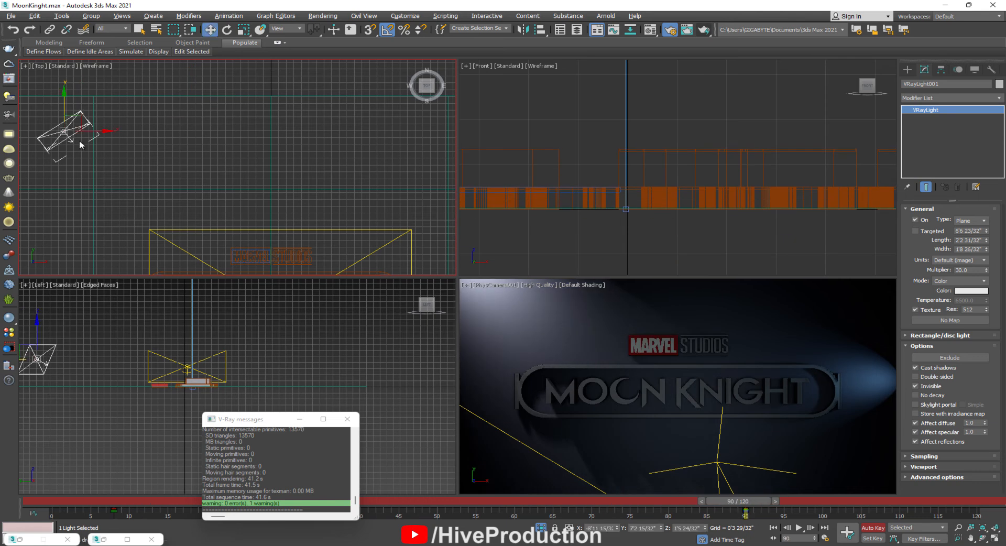
{"action": "left_click_drag", "start_coordinate": [93, 130], "coordinate": [92, 131]}
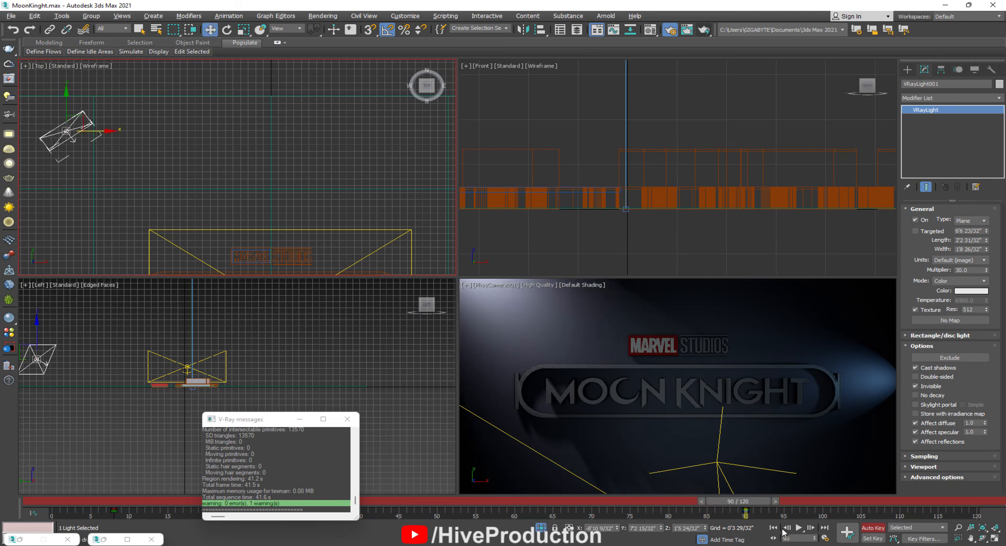
{"action": "left_click", "coordinate": [873, 531]}
{"action": "left_click", "coordinate": [347, 419]}
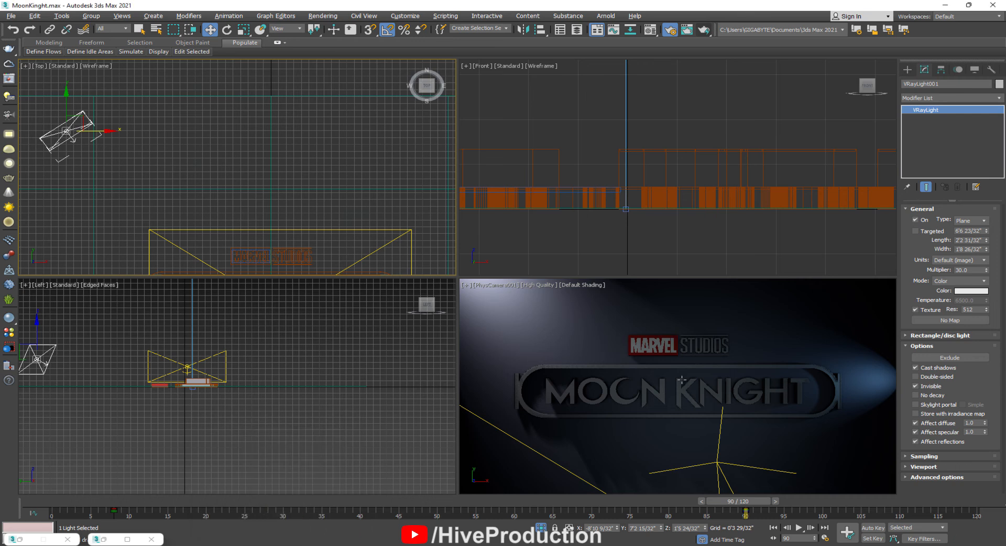
Retime the MARVEL STUDIOS logo and capsule outline by moving their start key to frame 20 and end key to frame 45.
{"action": "key", "text": "alt+w"}
{"action": "left_click_drag", "start_coordinate": [729, 506], "coordinate": [298, 498]}
{"action": "left_click", "coordinate": [263, 242]}
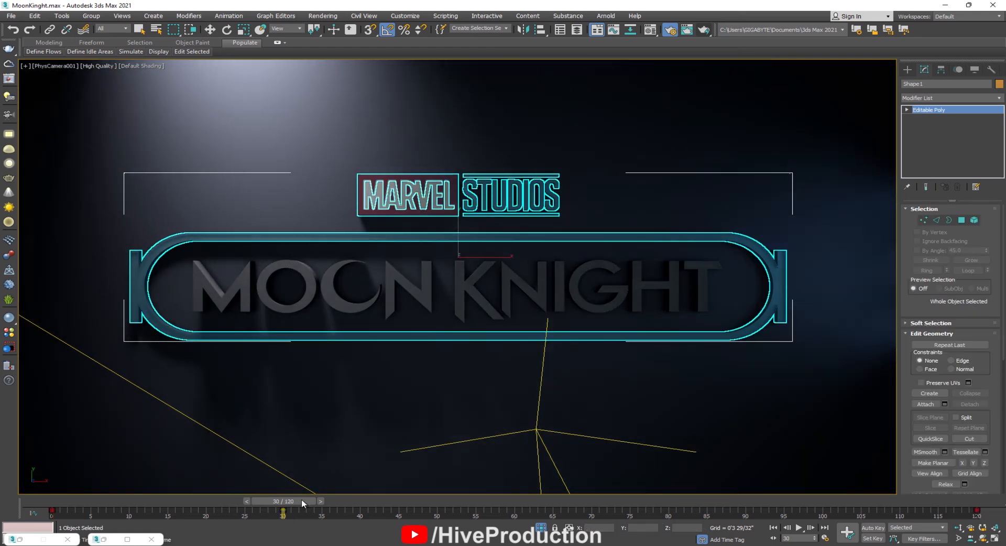
{"action": "key", "text": "alt+w"}
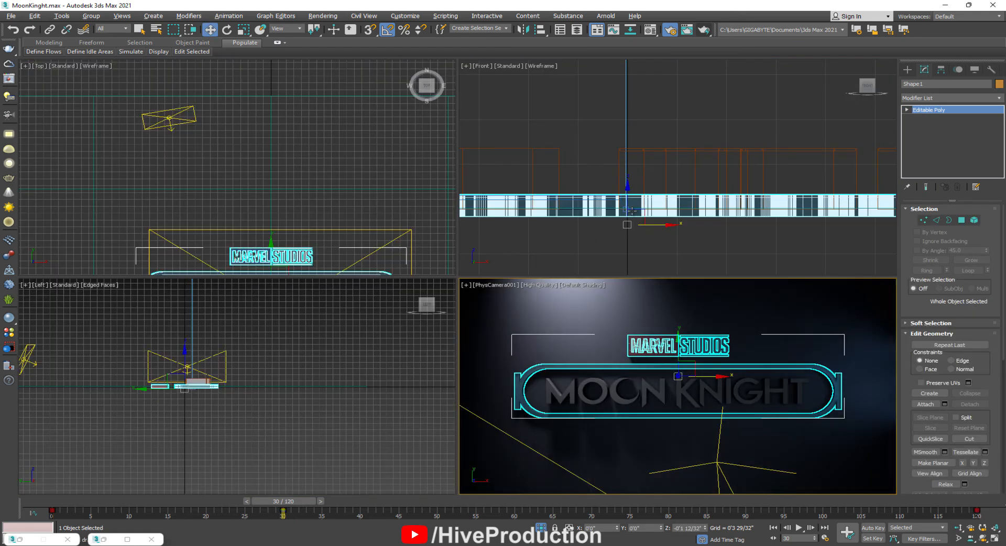
{"action": "left_click_drag", "start_coordinate": [286, 502], "coordinate": [291, 531]}
{"action": "key", "text": "w"}
{"action": "left_click", "coordinate": [870, 529]}
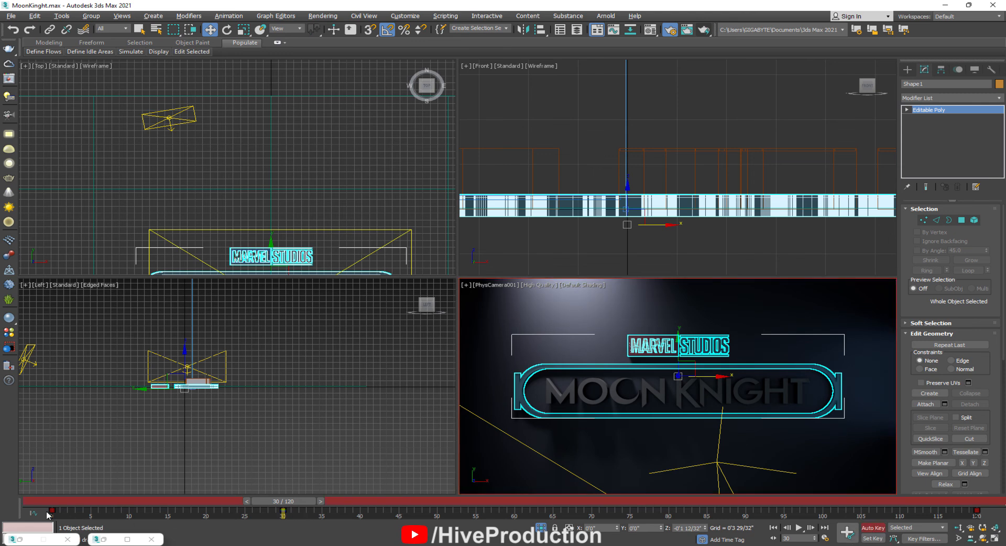
{"action": "left_click_drag", "start_coordinate": [283, 513], "coordinate": [400, 527]}
{"action": "left_click_drag", "start_coordinate": [78, 514], "coordinate": [198, 516]}
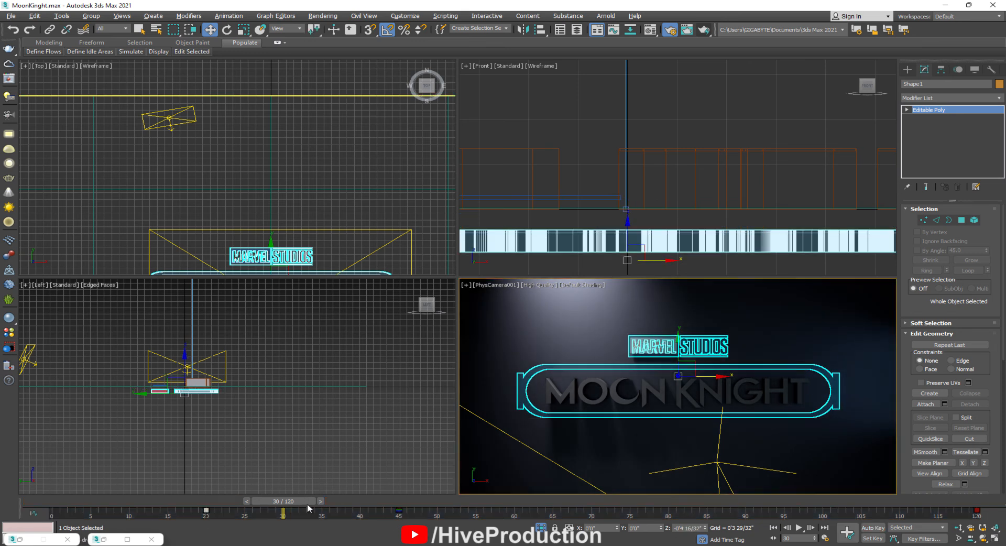
Check the outline's rise over the timeline and move its end key to frame 55.
{"action": "left_click", "coordinate": [203, 502]}
{"action": "left_click_drag", "start_coordinate": [204, 502], "coordinate": [487, 519]}
{"action": "left_click_drag", "start_coordinate": [399, 512], "coordinate": [276, 532]}
{"action": "left_click", "coordinate": [564, 152]}
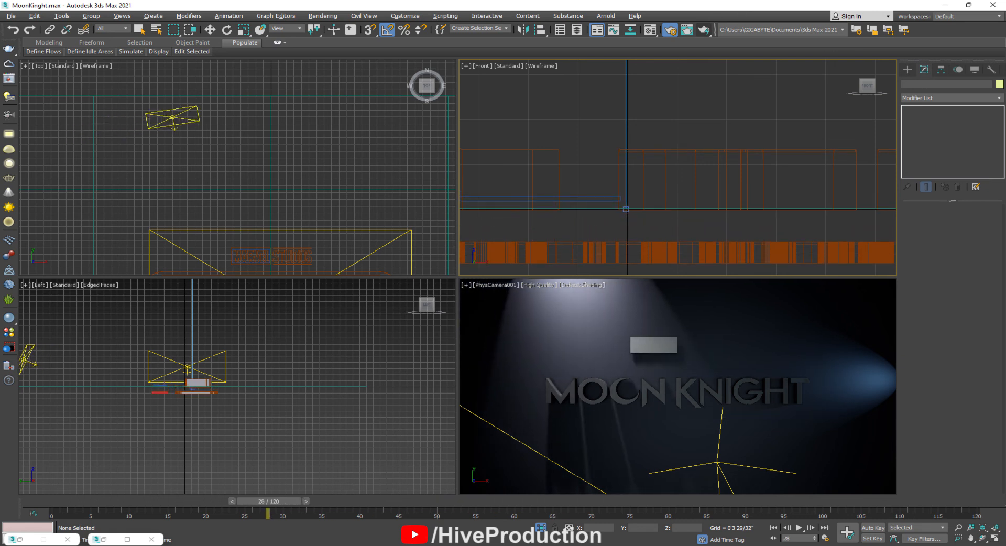
Move the keys of the box behind the MARVEL lettering to frames 20 and 55, and scrub the timeline to check the motion.
{"action": "left_click", "coordinate": [663, 348]}
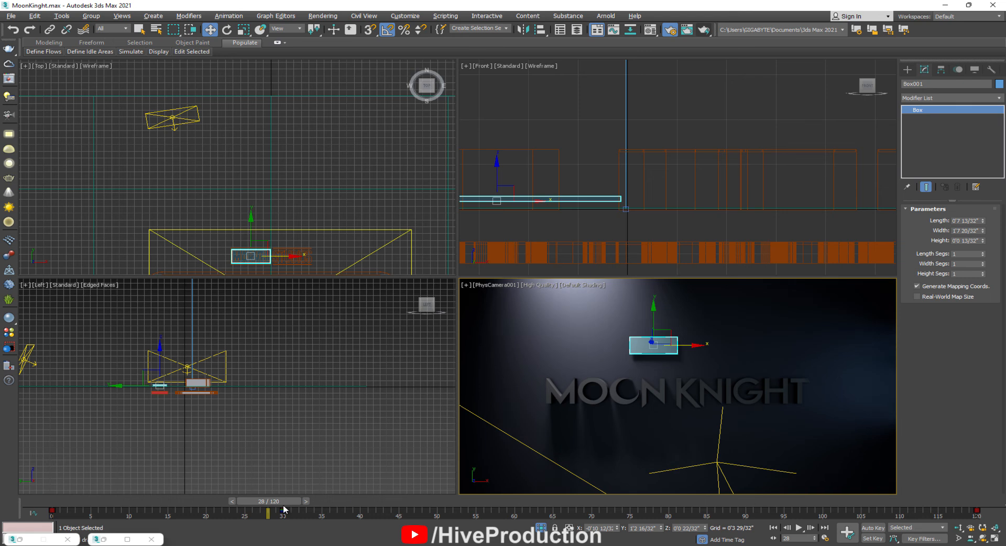
{"action": "left_click", "coordinate": [580, 250]}
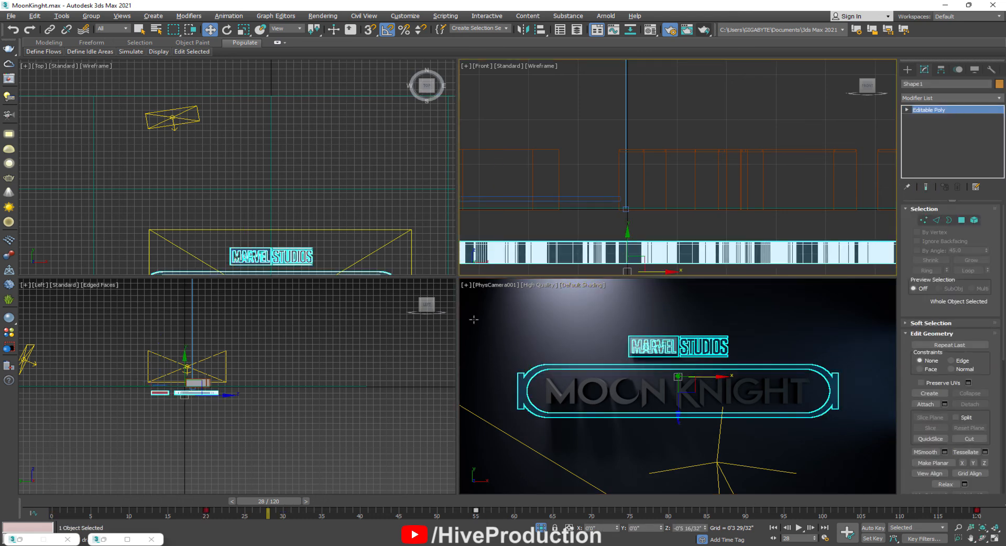
{"action": "left_click", "coordinate": [575, 199]}
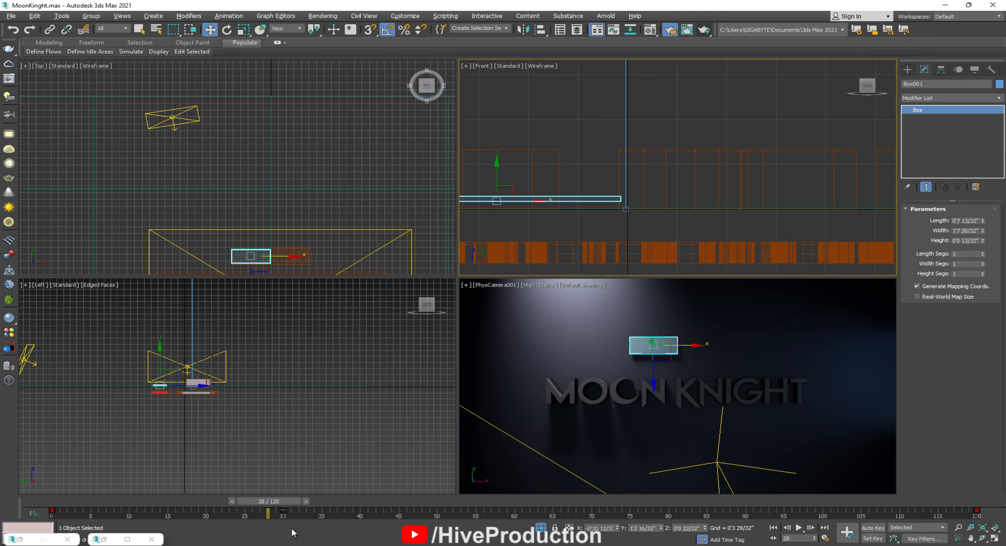
{"action": "left_click_drag", "start_coordinate": [282, 512], "coordinate": [322, 522]}
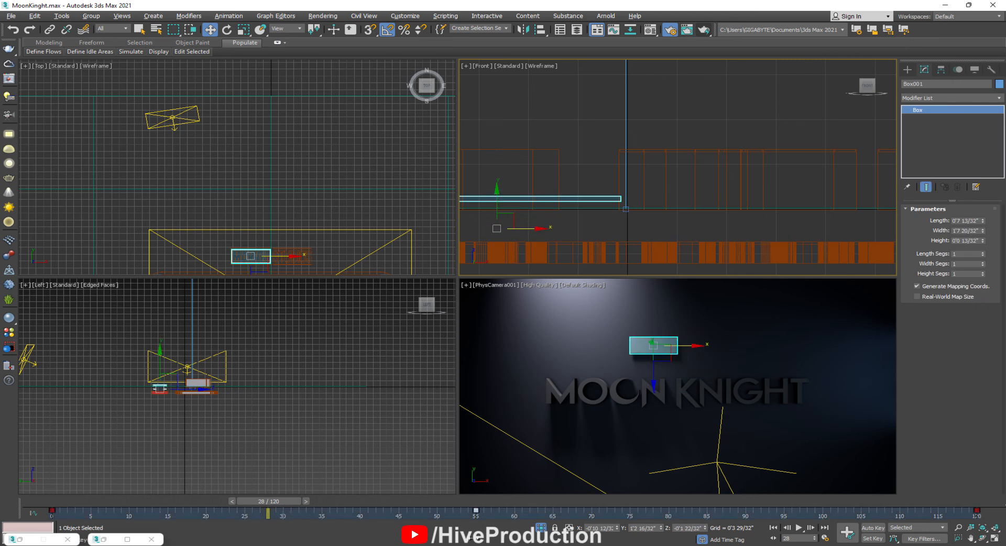
{"action": "left_click_drag", "start_coordinate": [474, 539], "coordinate": [474, 538]}
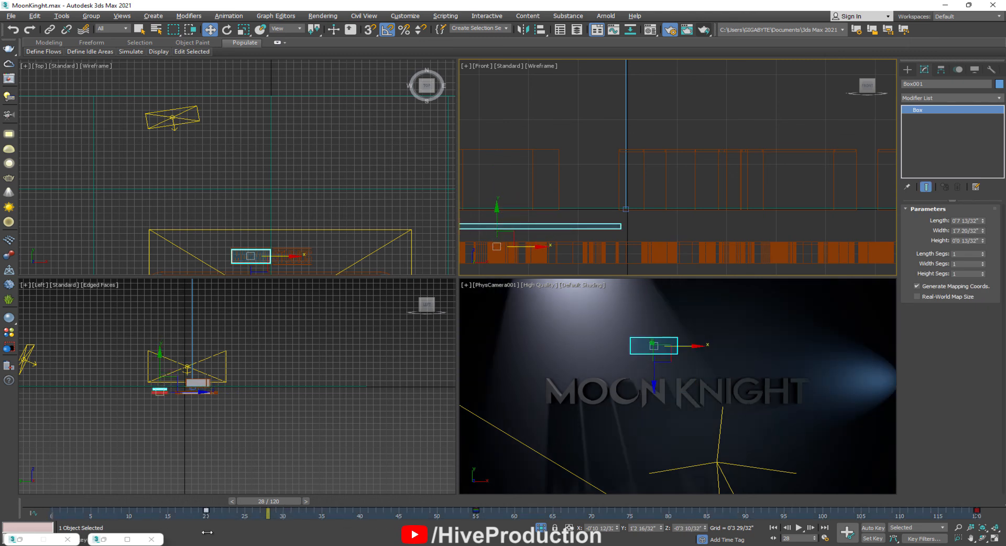
{"action": "left_click_drag", "start_coordinate": [207, 532], "coordinate": [207, 533]}
{"action": "left_click", "coordinate": [592, 199]}
{"action": "left_click_drag", "start_coordinate": [279, 511], "coordinate": [244, 529]}
{"action": "key", "text": "Home"}
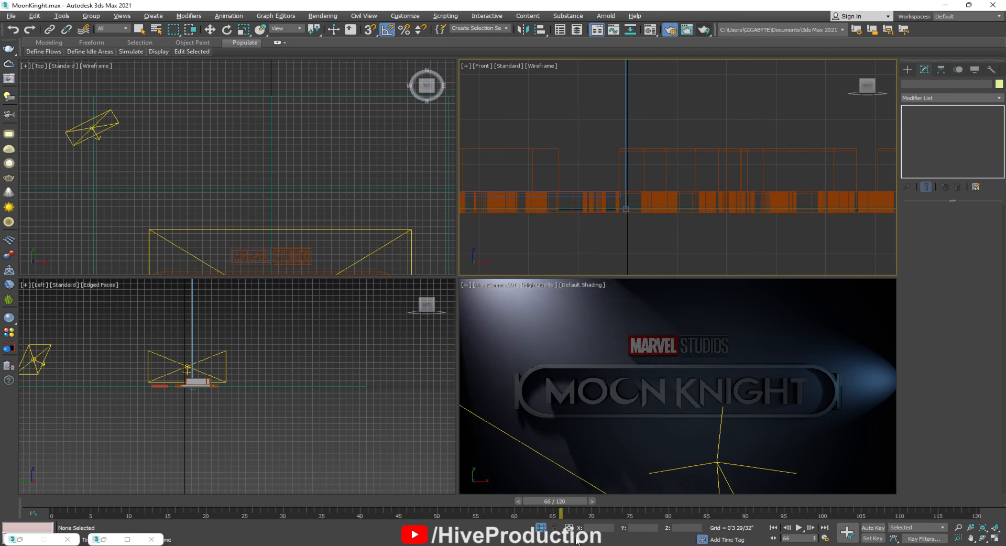
Select the light above the title and check its keyframes at frames 8 and 90.
{"action": "left_click", "coordinate": [214, 144]}
{"action": "key", "text": "w"}
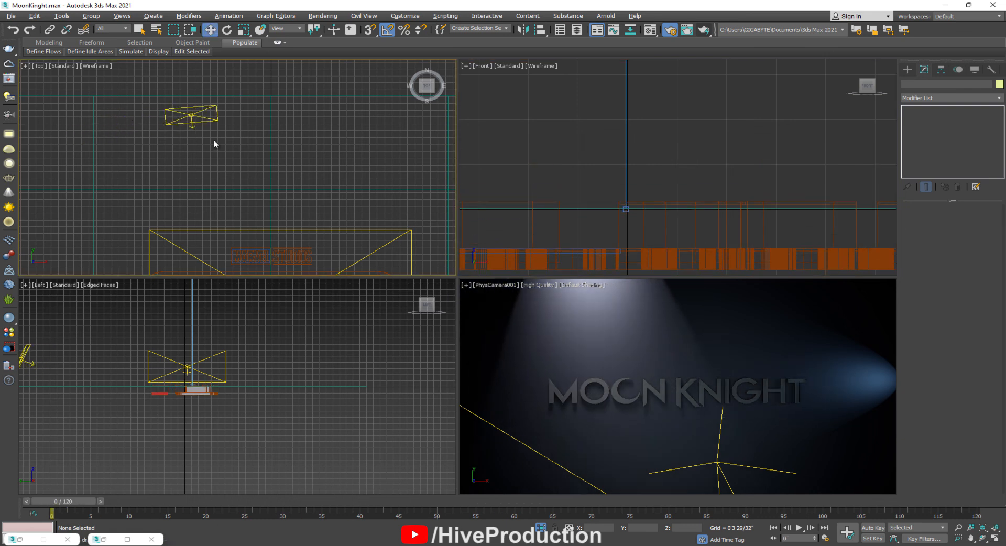
{"action": "left_click", "coordinate": [190, 115]}
{"action": "left_click_drag", "start_coordinate": [65, 501], "coordinate": [97, 501]}
{"action": "key", "text": "w"}
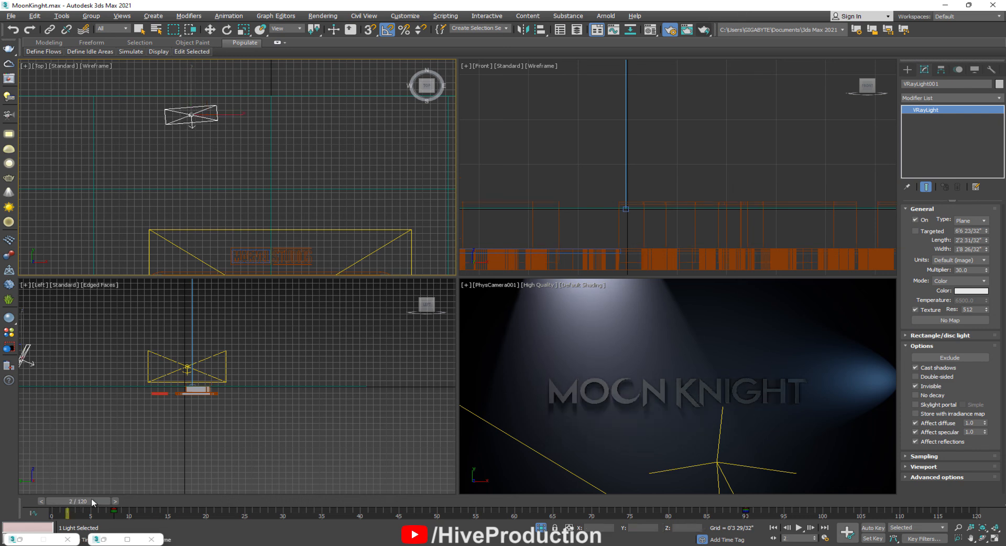
{"action": "left_click_drag", "start_coordinate": [762, 516], "coordinate": [73, 527]}
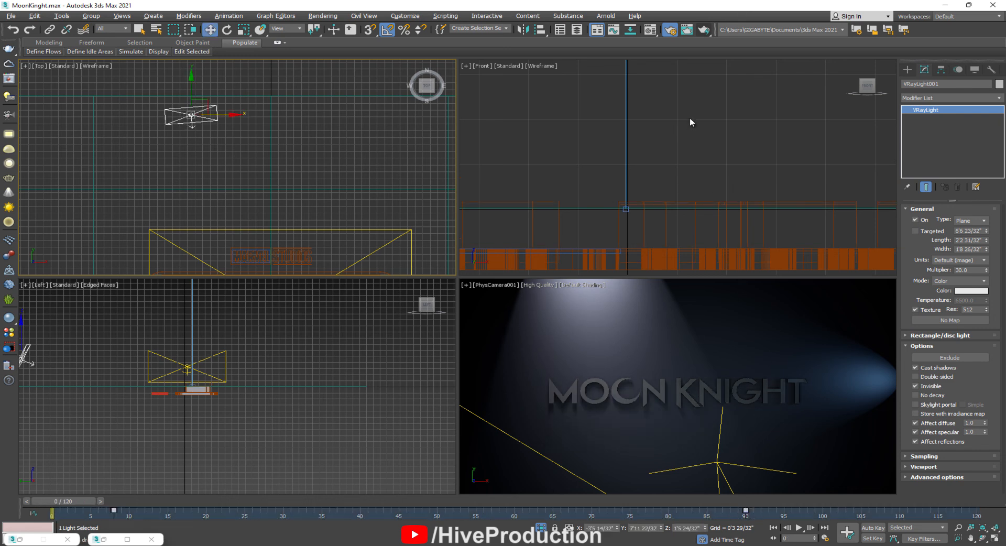
Review the last rendered image in the maximized V-Ray Frame Buffer.
{"action": "left_click", "coordinate": [654, 33]}
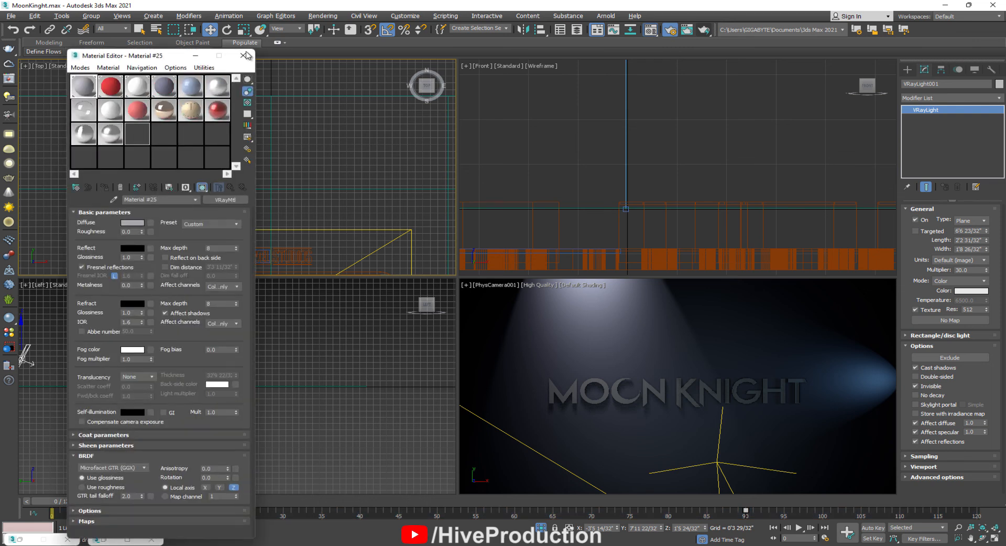
{"action": "left_click", "coordinate": [245, 56]}
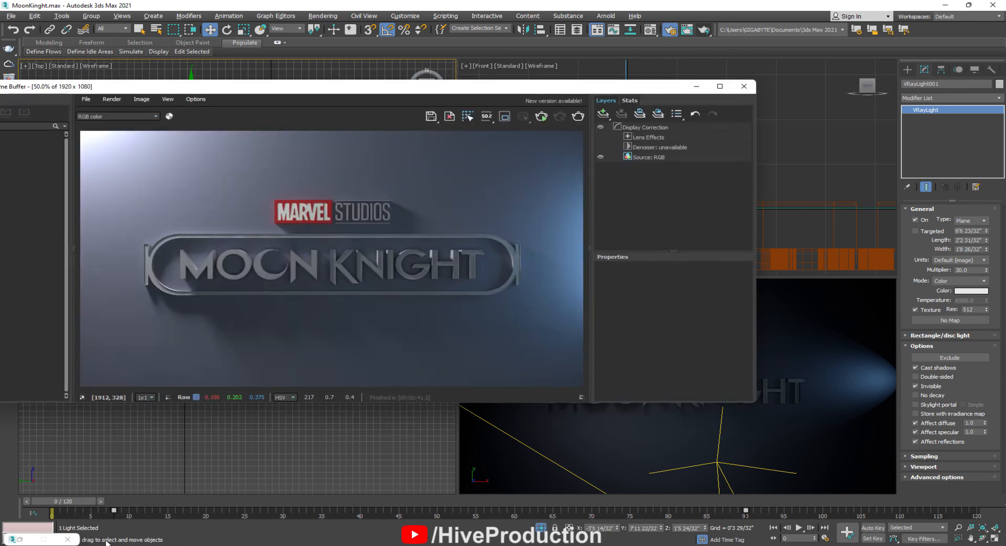
{"action": "left_click", "coordinate": [720, 86]}
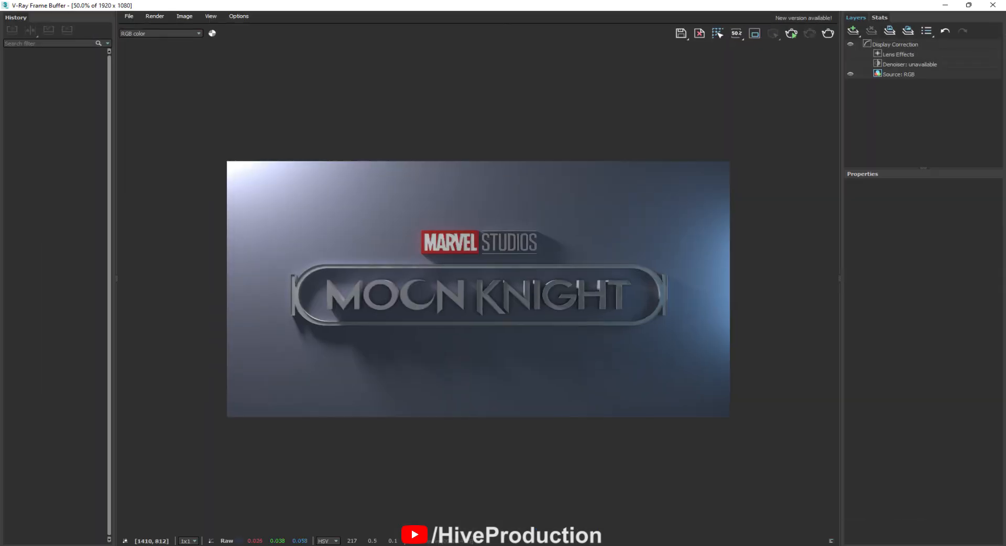
{"action": "left_click", "coordinate": [993, 5]}
Set the render time output to the range 0 to 90 and bring the render output file settings into view.
{"action": "left_click", "coordinate": [670, 30]}
{"action": "left_click_drag", "start_coordinate": [362, 199], "coordinate": [332, 357]}
{"action": "scroll", "coordinate": [333, 357], "scroll_direction": "up", "scroll_amount": 1}
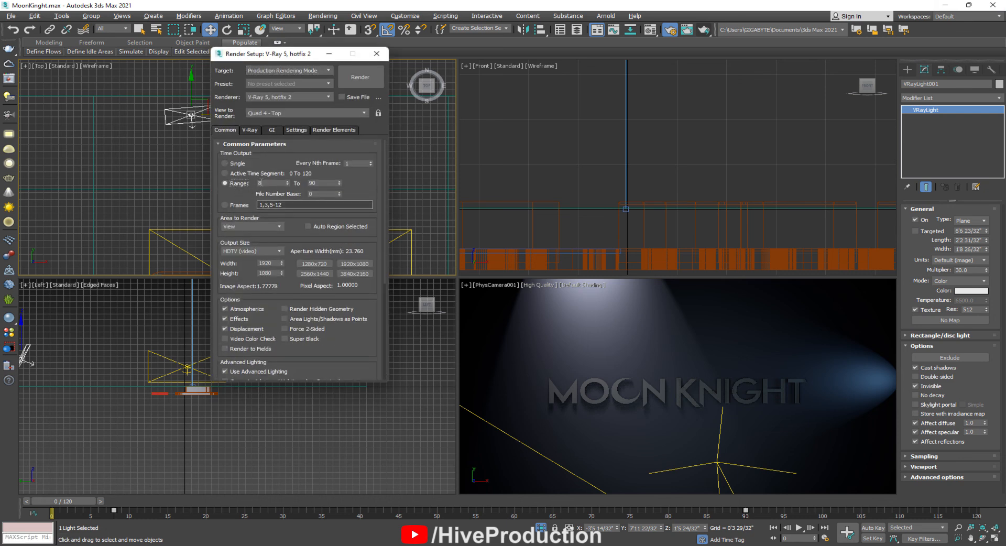
{"action": "scroll", "coordinate": [353, 351], "scroll_direction": "down", "scroll_amount": 5}
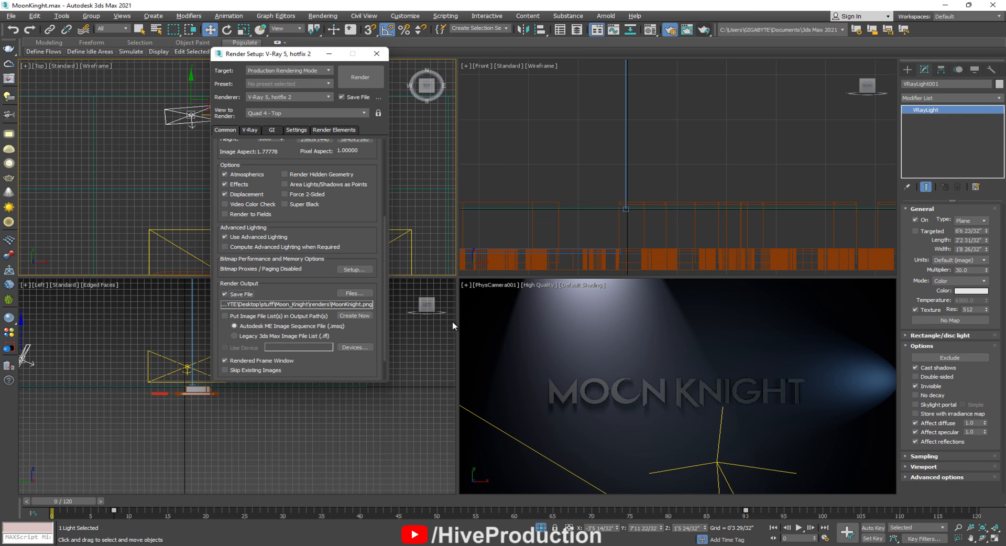
{"action": "left_click_drag", "start_coordinate": [291, 57], "coordinate": [207, 175]}
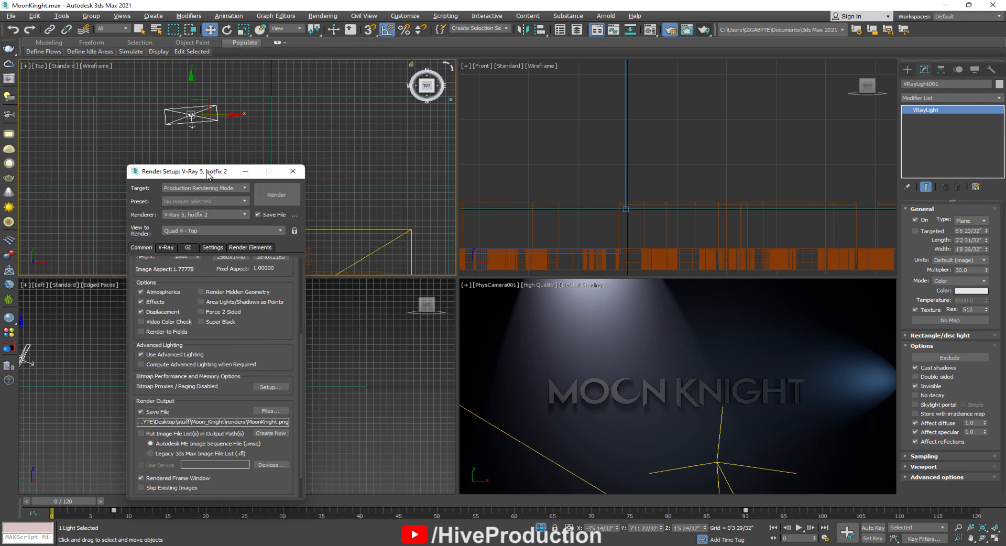
Set the render output to a PNG file named MoonKnight in a new New_Renders folder inside Moon_Knight.
{"action": "left_click", "coordinate": [271, 411]}
{"action": "left_click", "coordinate": [350, 70]}
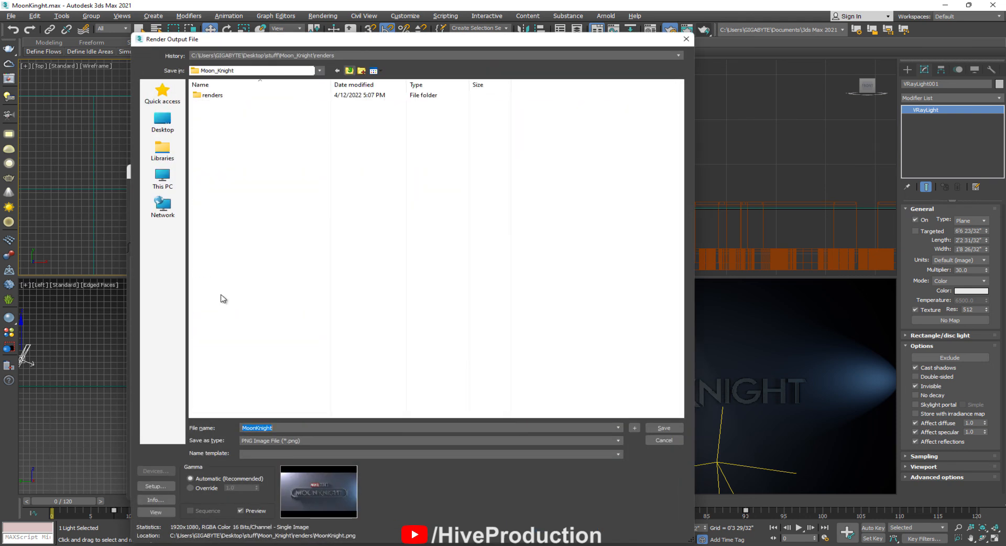
{"action": "left_click", "coordinate": [239, 108]}
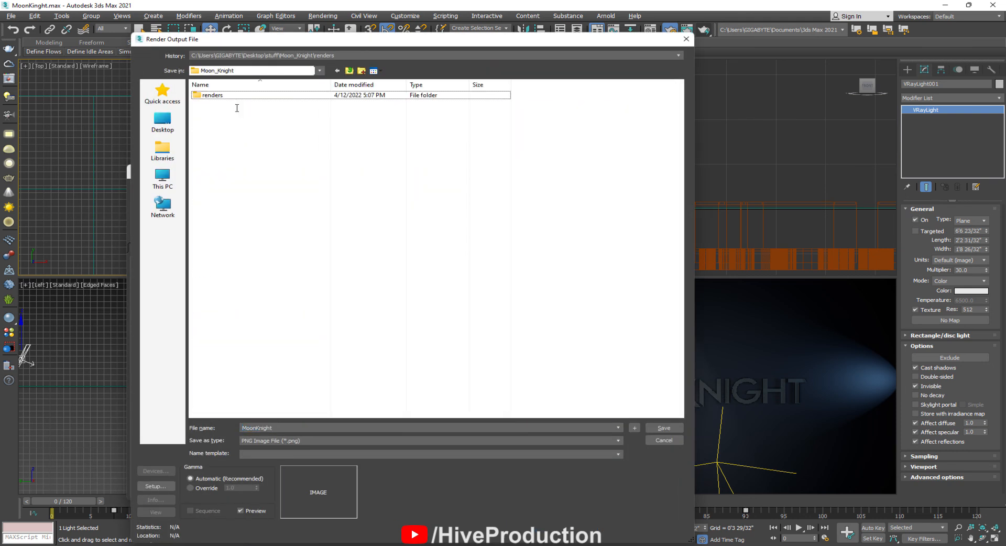
{"action": "key", "text": "ctrl+shift+n"}
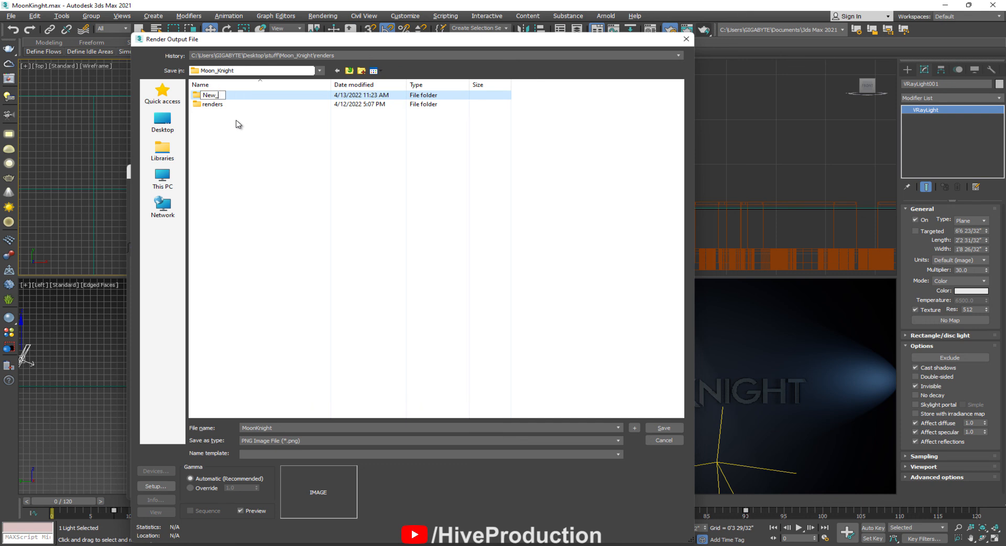
{"action": "key", "text": "Return"}
{"action": "key", "text": "Return"}
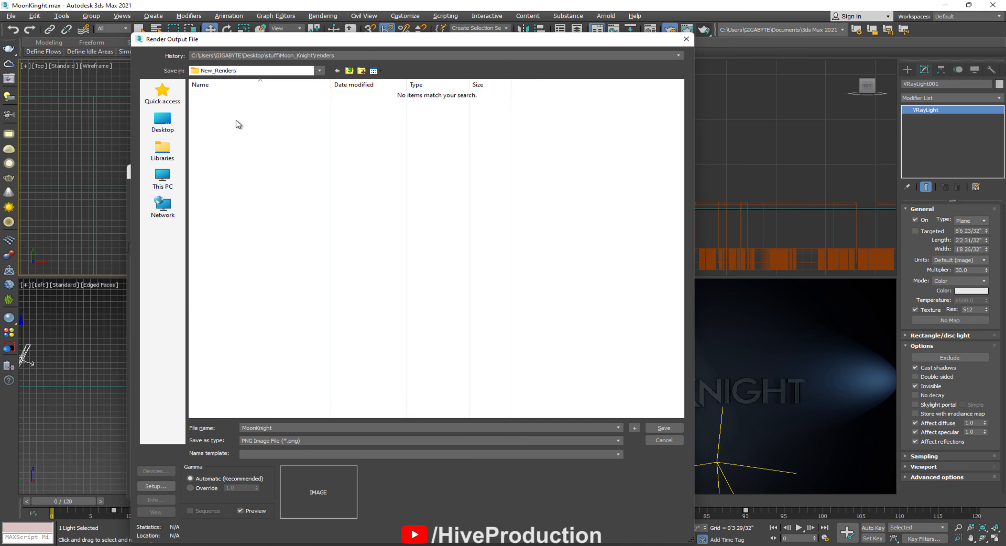
{"action": "left_click", "coordinate": [306, 440]}
{"action": "left_click", "coordinate": [664, 428]}
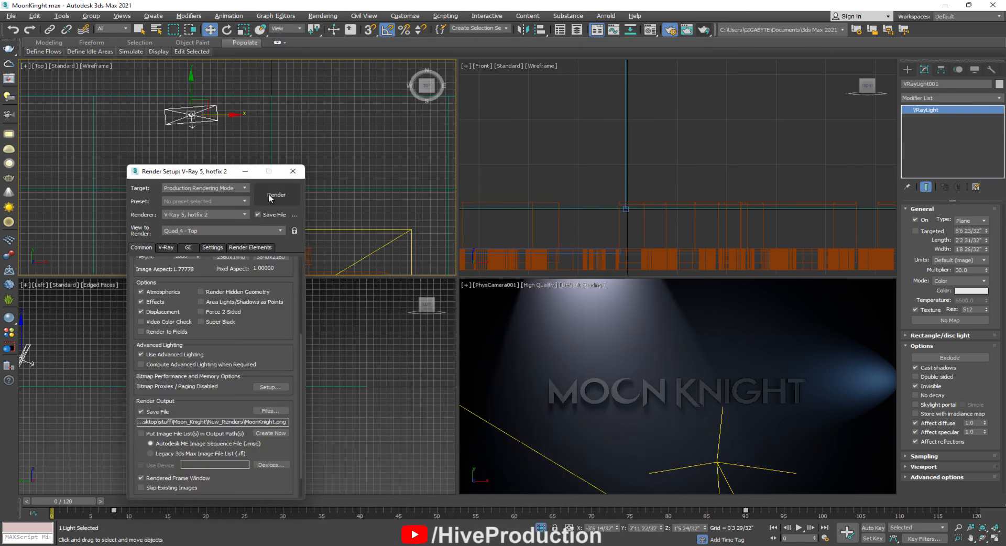
Start rendering the frame range through PhysCamera001, cancel the render and close the render windows.
{"action": "left_click", "coordinate": [270, 196]}
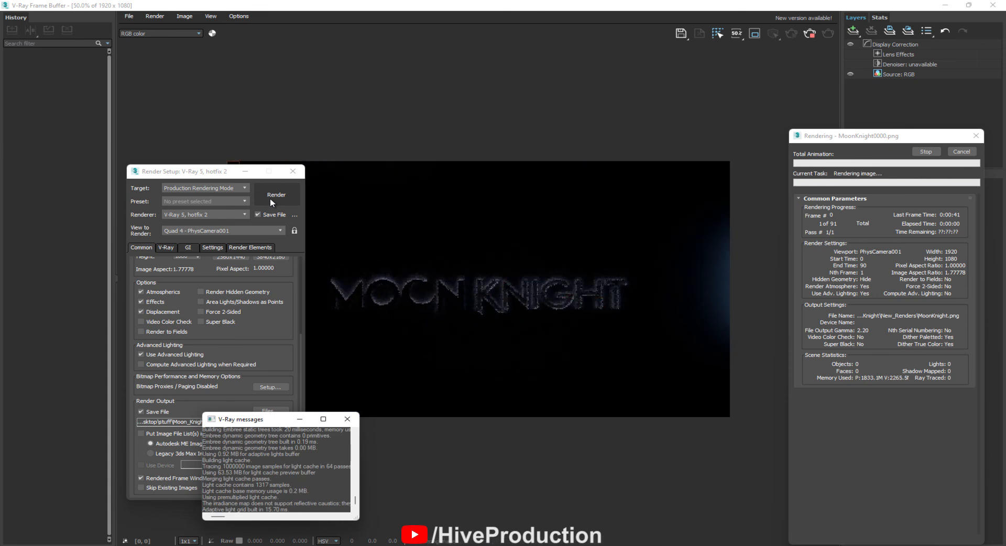
{"action": "left_click", "coordinate": [298, 172]}
{"action": "key", "text": "Escape"}
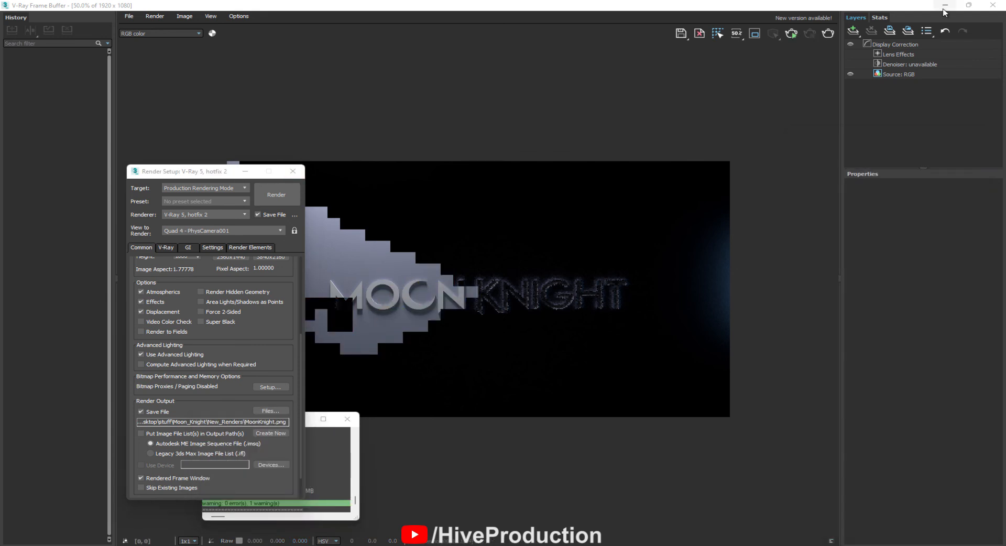
{"action": "left_click", "coordinate": [944, 7]}
{"action": "left_click", "coordinate": [293, 171]}
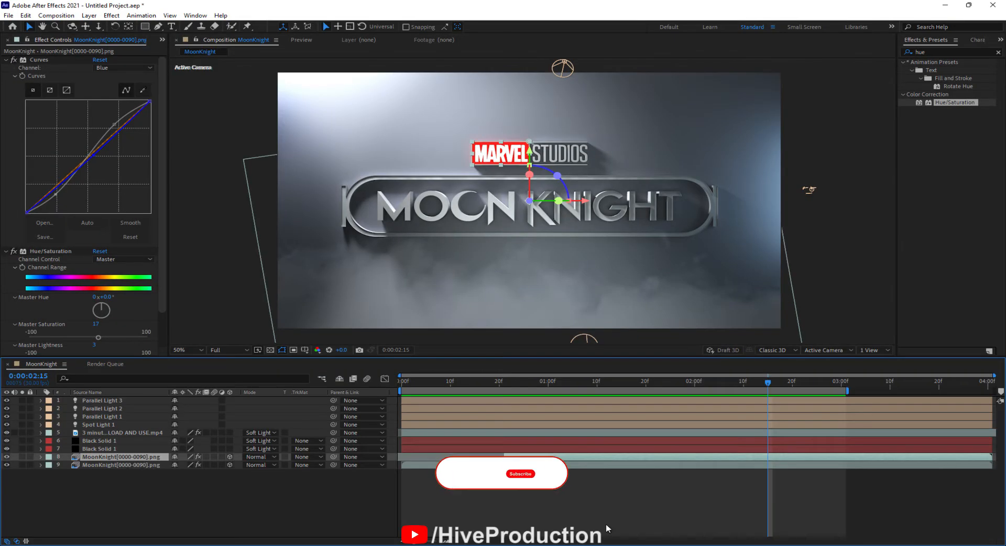
In After Effects, create a new 1920 x 1080 composition named Comp 1 at 30 fps with a duration of 0:00:04:01.
{"action": "left_click", "coordinate": [844, 175]}
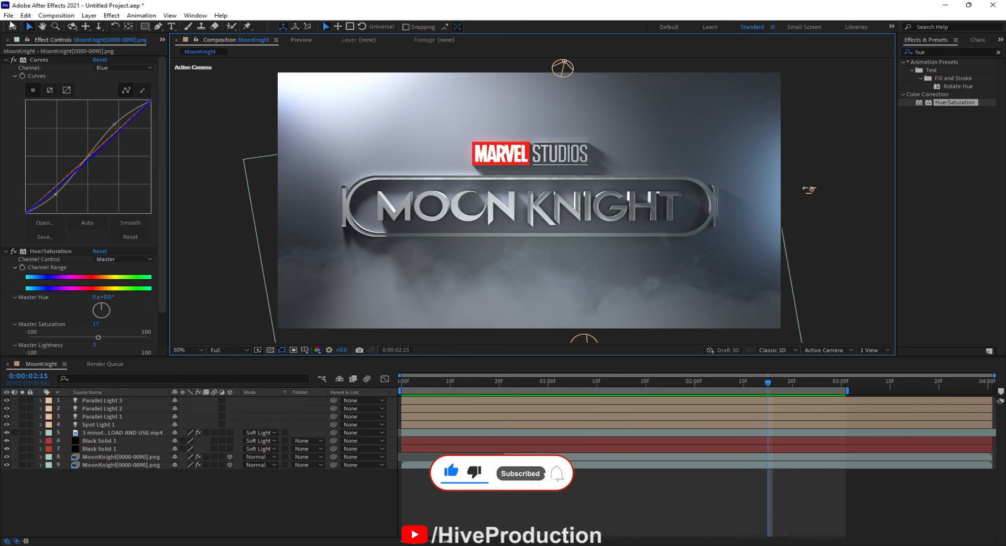
{"action": "left_click", "coordinate": [58, 19]}
{"action": "left_click", "coordinate": [65, 27]}
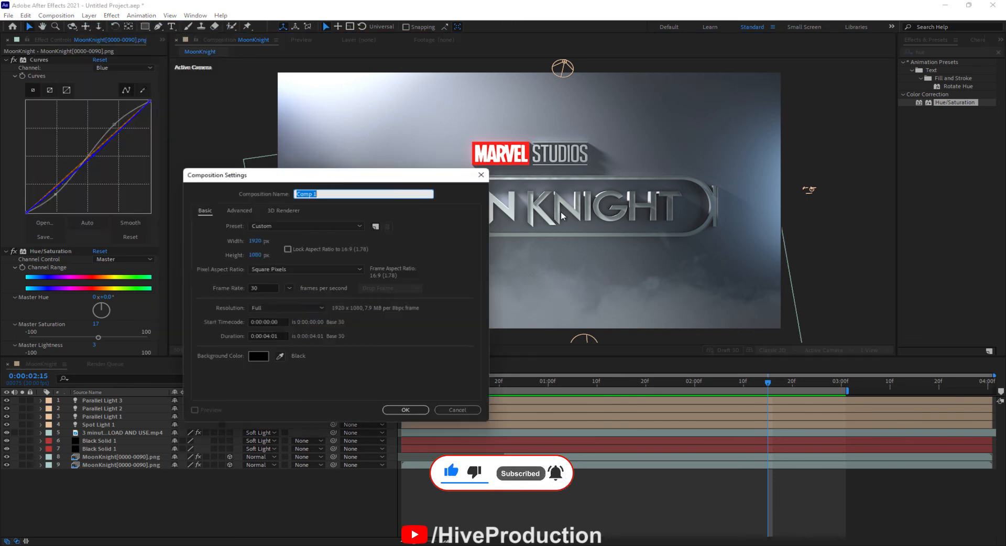
{"action": "left_click", "coordinate": [409, 412]}
Add the MoonKnight[0000-0090].png image sequence from the project to the Comp 1 timeline.
{"action": "left_click", "coordinate": [16, 41]}
{"action": "left_click", "coordinate": [39, 162]}
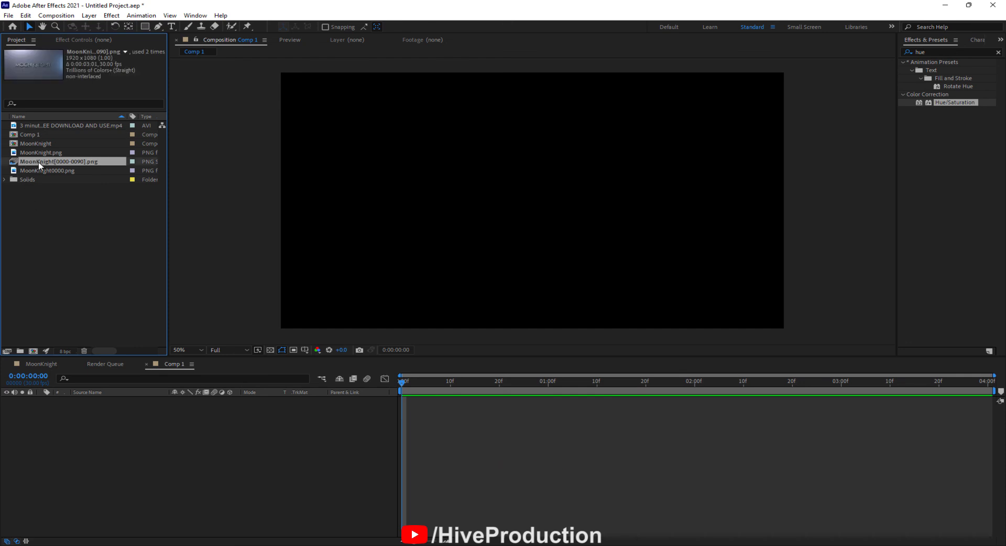
{"action": "left_click_drag", "start_coordinate": [93, 392], "coordinate": [100, 418]}
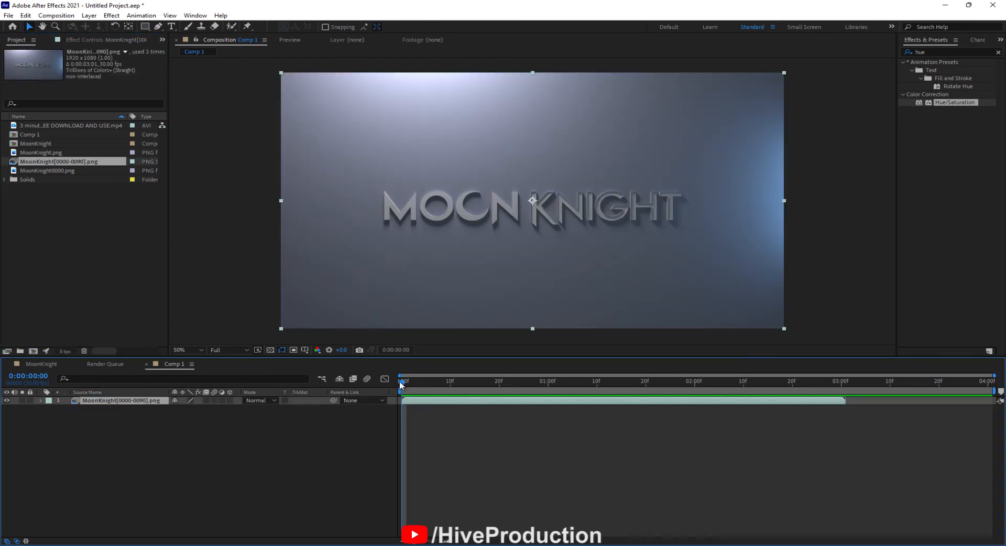
Preview the rendered title animation and add the smoke green-screen video above the MoonKnight sequence in Comp 1.
{"action": "key", "text": "space"}
{"action": "left_click_drag", "start_coordinate": [524, 395], "coordinate": [748, 429]}
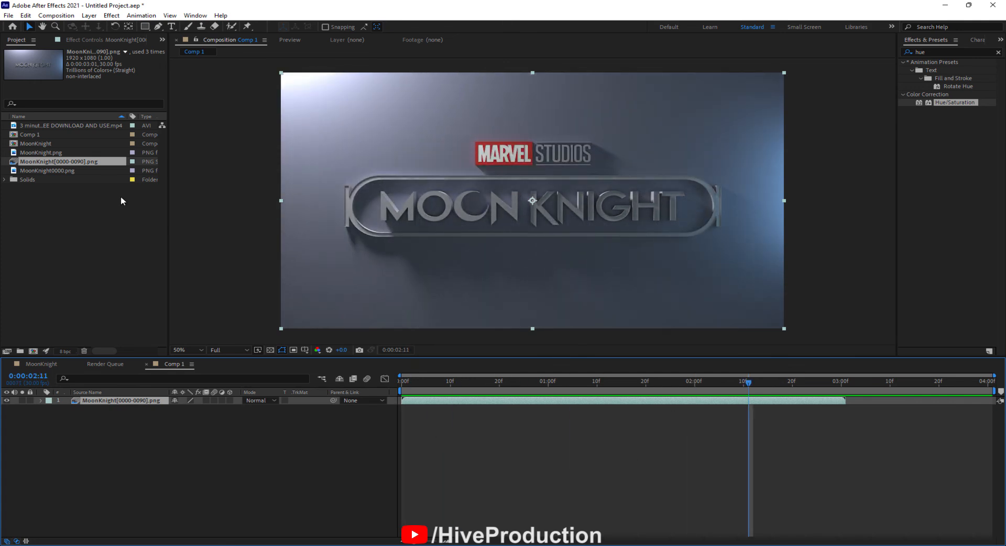
{"action": "left_click", "coordinate": [38, 185]}
{"action": "left_click", "coordinate": [58, 130]}
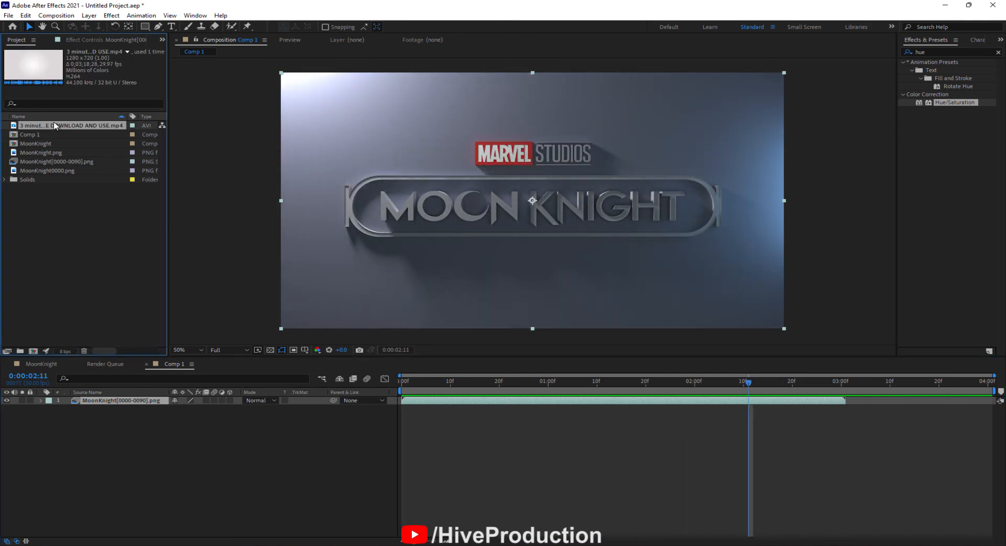
{"action": "left_click_drag", "start_coordinate": [47, 128], "coordinate": [152, 406]}
Slide the smoke clip earlier to dense smoke, split it at 0:00:00:06, delete the earlier part and start the rest at the composition's beginning.
{"action": "left_click_drag", "start_coordinate": [927, 402], "coordinate": [348, 388]}
{"action": "left_click_drag", "start_coordinate": [901, 402], "coordinate": [451, 403]}
{"action": "left_click_drag", "start_coordinate": [927, 401], "coordinate": [282, 408]}
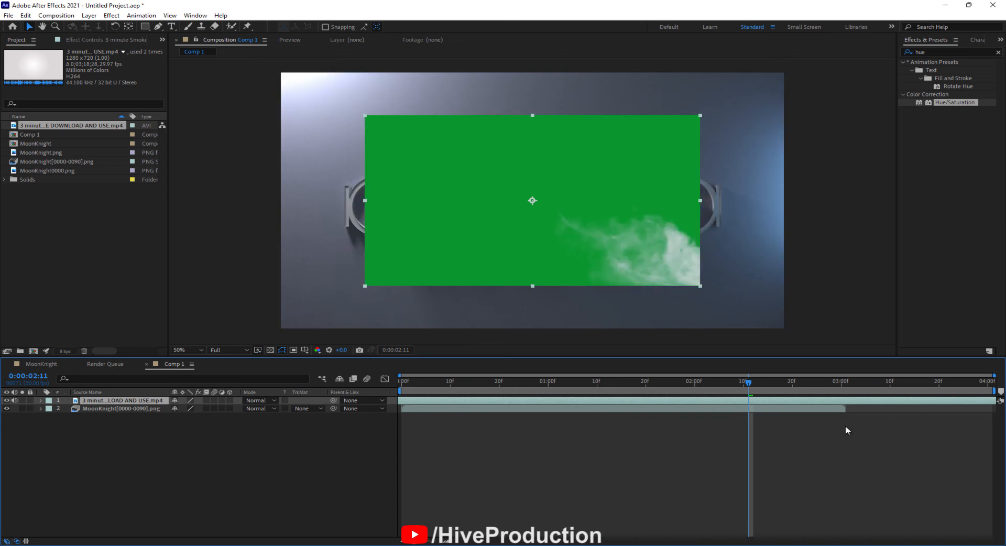
{"action": "left_click_drag", "start_coordinate": [939, 402], "coordinate": [86, 405]}
{"action": "left_click_drag", "start_coordinate": [916, 403], "coordinate": [748, 426]}
{"action": "left_click_drag", "start_coordinate": [757, 388], "coordinate": [431, 389]}
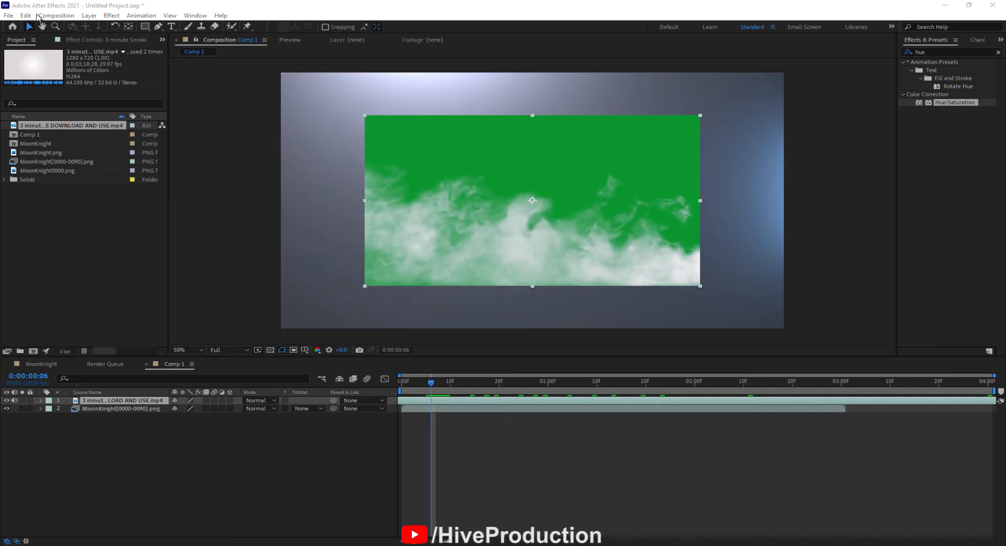
{"action": "left_click", "coordinate": [25, 15]}
{"action": "left_click", "coordinate": [46, 152]}
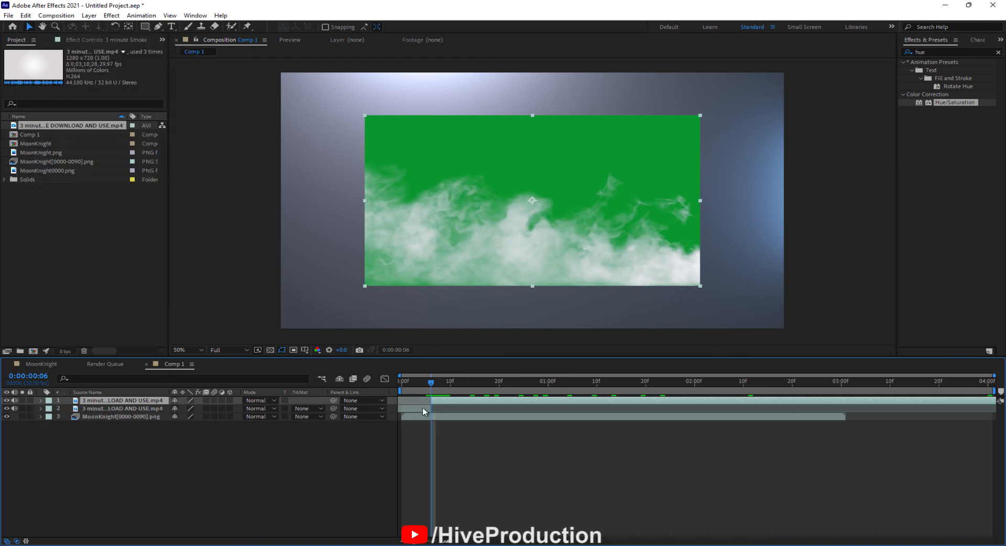
{"action": "left_click", "coordinate": [422, 408]}
{"action": "key", "text": "Delete"}
{"action": "left_click_drag", "start_coordinate": [434, 402], "coordinate": [414, 403]}
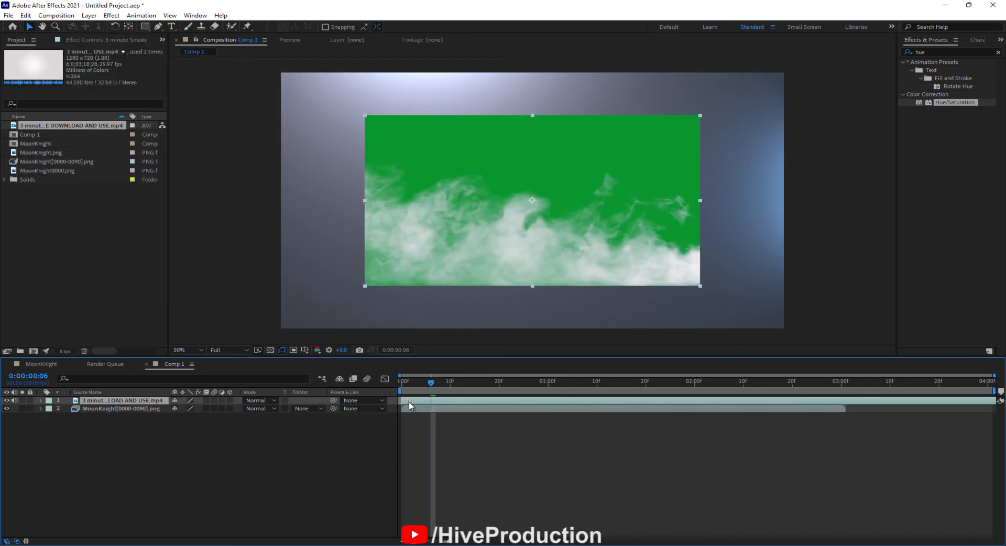
Scale the smoke layer to 155% so that it fills the frame.
{"action": "type", "text": "s"}
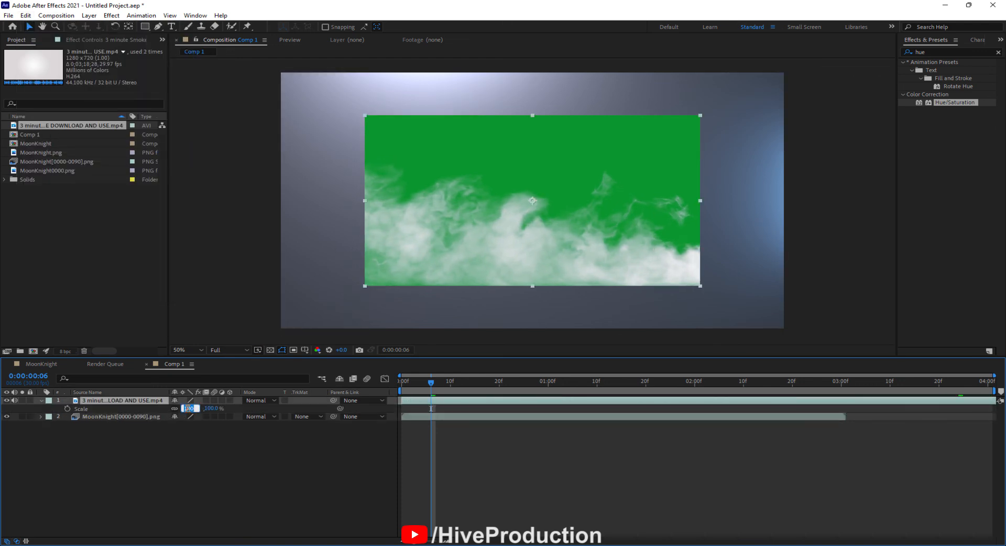
{"action": "type", "text": "155"}
{"action": "key", "text": "Return"}
Apply Keylight (1.2) to the smoke layer and sample the green background as the screen colour.
{"action": "left_click_drag", "start_coordinate": [932, 52], "coordinate": [879, 55]}
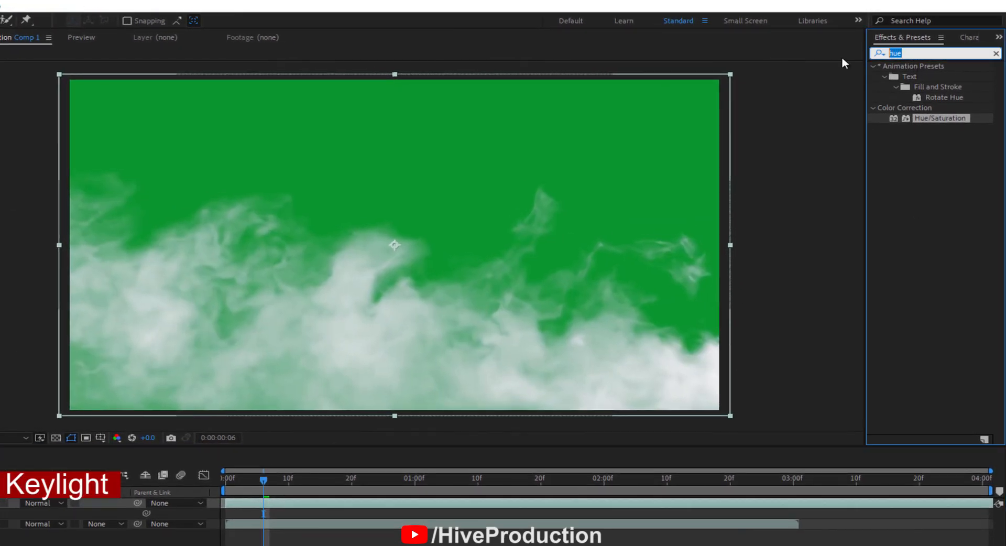
{"action": "type", "text": "key"}
{"action": "left_click_drag", "start_coordinate": [922, 192], "coordinate": [692, 292]}
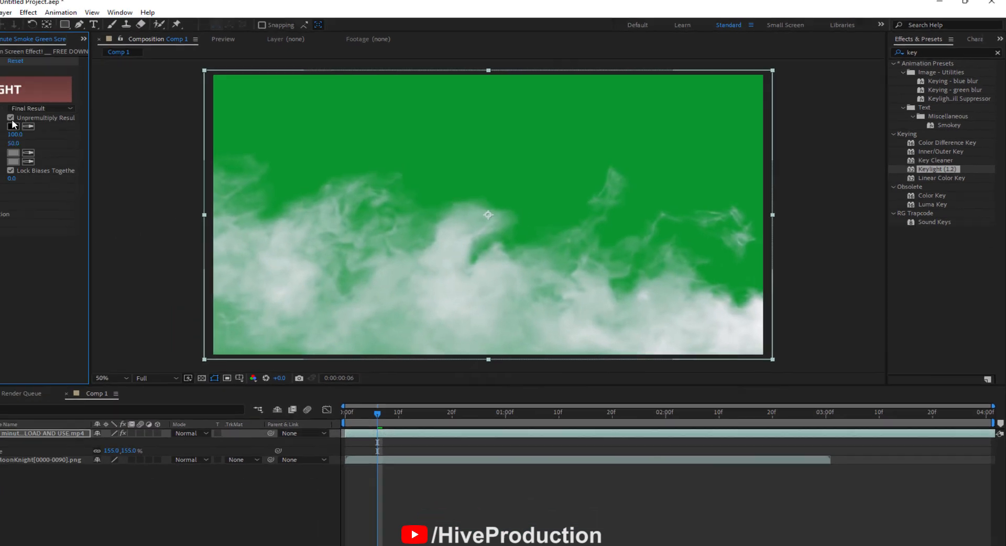
{"action": "left_click", "coordinate": [12, 126]}
{"action": "left_click", "coordinate": [306, 141]}
{"action": "mouse_move", "coordinate": [427, 385]}
{"action": "left_mouse_down"}
{"action": "mouse_move", "coordinate": [403, 387]}
{"action": "mouse_move", "coordinate": [422, 392]}
{"action": "left_mouse_up"}
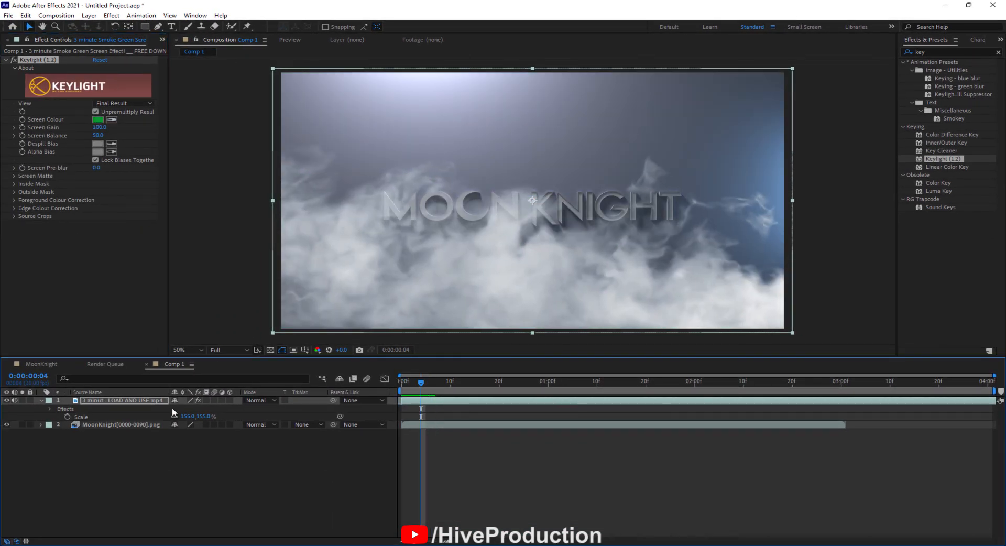
Set the smoke layer's blending mode to Overlay and move the smoke down below the title.
{"action": "left_click", "coordinate": [259, 400]}
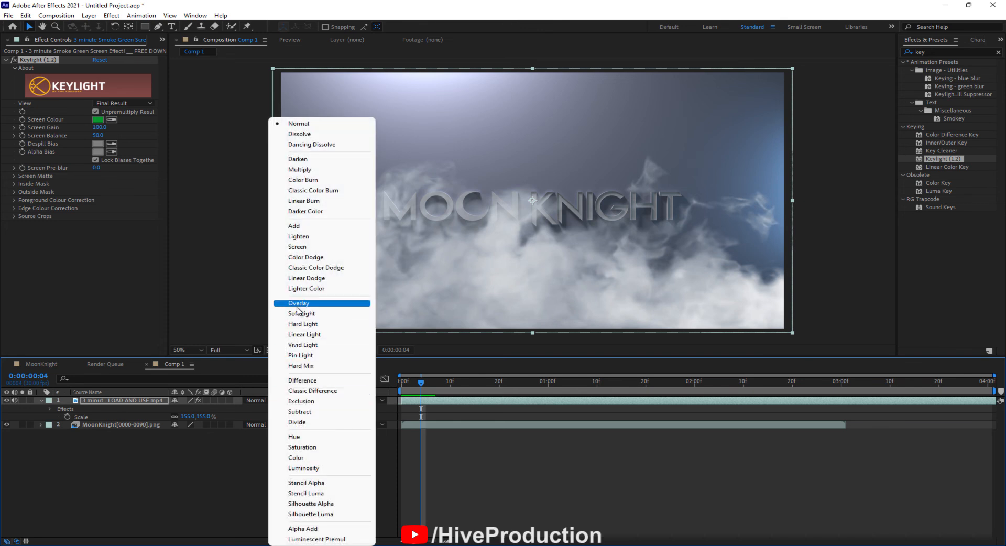
{"action": "left_click", "coordinate": [325, 307]}
{"action": "left_click_drag", "start_coordinate": [471, 293], "coordinate": [476, 355]}
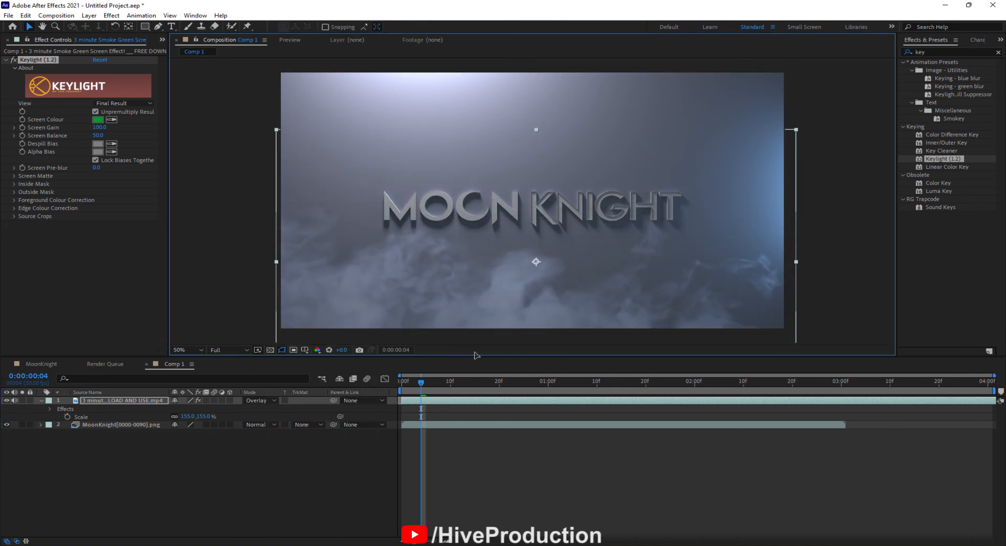
{"action": "left_click", "coordinate": [549, 455]}
{"action": "left_click_drag", "start_coordinate": [421, 384], "coordinate": [577, 416]}
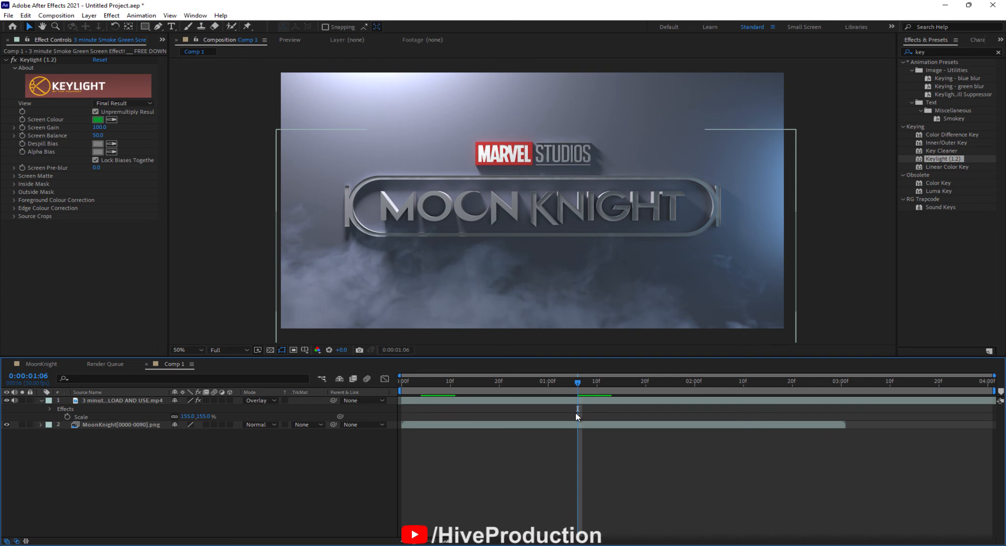
Add a spot light with 100% intensity, a 90° cone angle and 50% cone feather to Comp 1.
{"action": "left_click_drag", "start_coordinate": [452, 378], "coordinate": [411, 403]}
{"action": "right_click", "coordinate": [486, 383]}
{"action": "mouse_move", "coordinate": [603, 388]}
{"action": "left_click", "coordinate": [645, 424]}
{"action": "left_click", "coordinate": [513, 163]}
{"action": "left_click", "coordinate": [504, 184]}
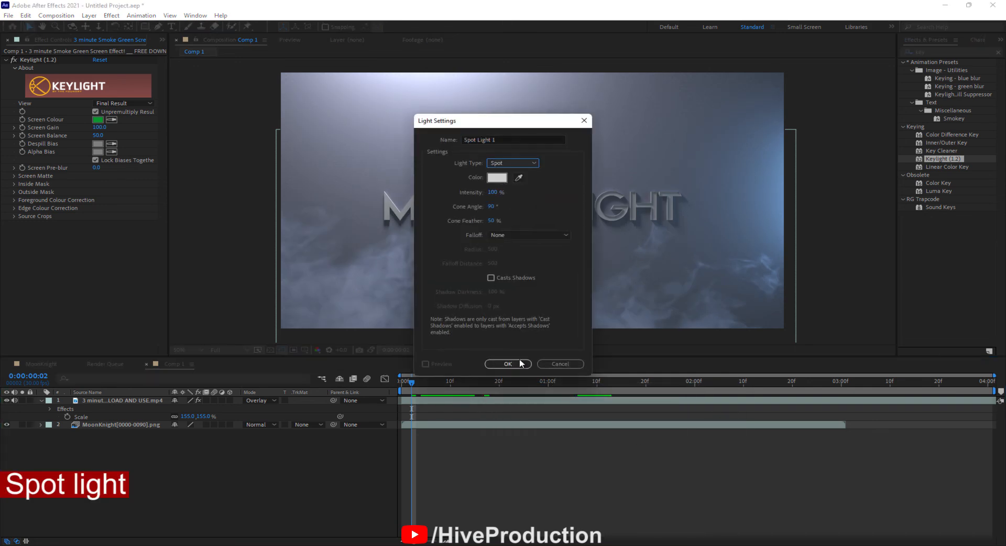
{"action": "left_click", "coordinate": [511, 363]}
{"action": "left_click", "coordinate": [583, 290]}
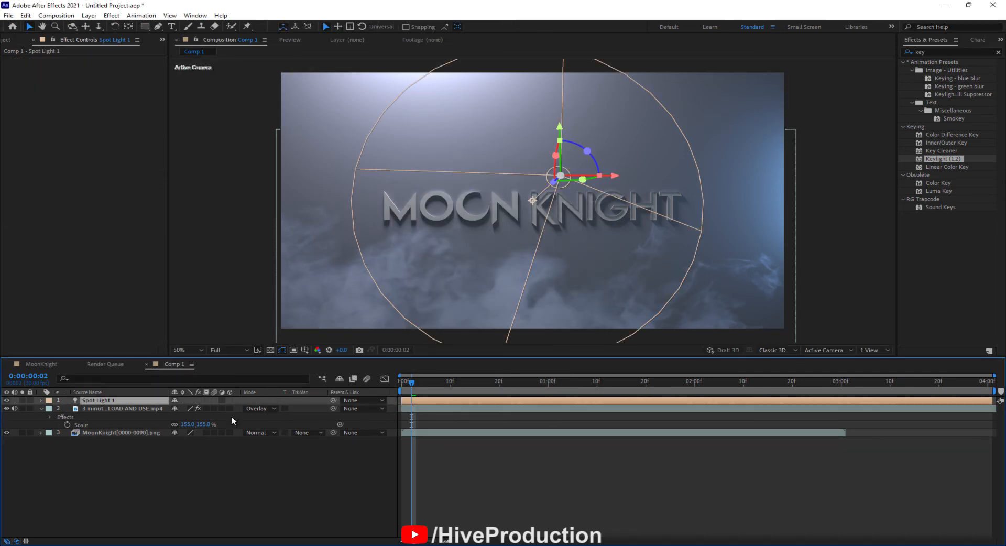
Make the MoonKnight sequence a 3D layer and move the spot light outside the left edge of the image.
{"action": "left_click", "coordinate": [6, 542]}
{"action": "left_click", "coordinate": [223, 540]}
{"action": "left_click", "coordinate": [229, 433]}
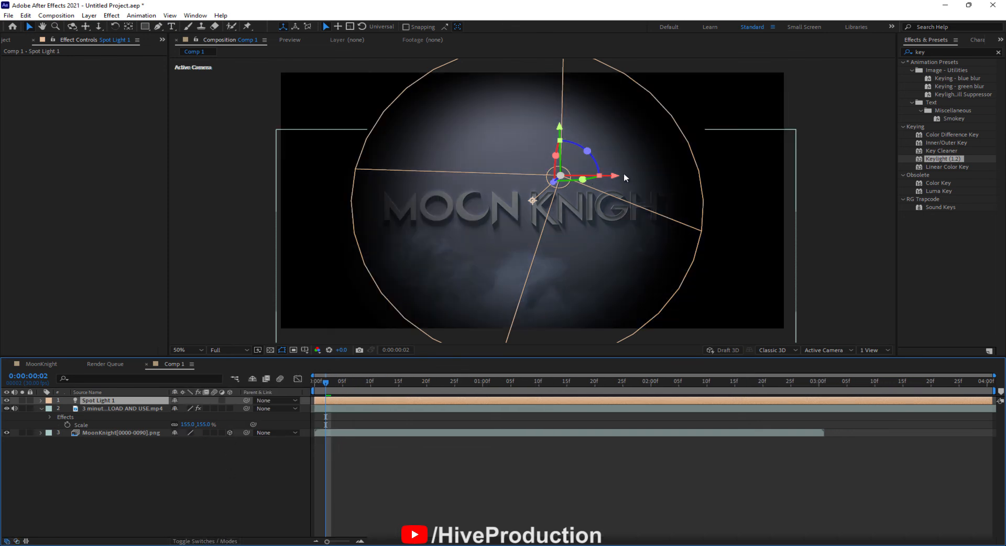
{"action": "left_click_drag", "start_coordinate": [615, 177], "coordinate": [283, 192]}
{"action": "left_click", "coordinate": [191, 490]}
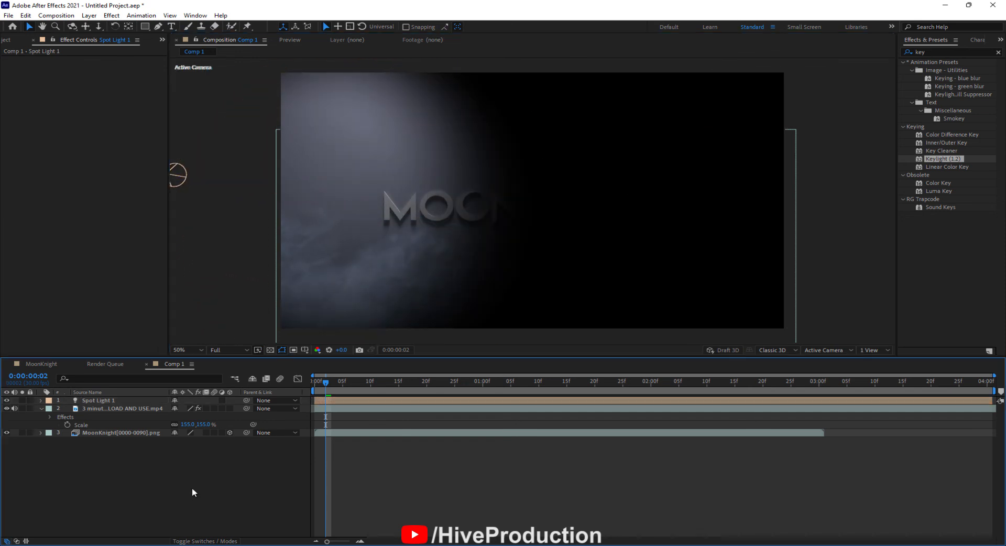
Add a parallel light and move it with its point of interest to the right edge of the image.
{"action": "right_click", "coordinate": [374, 483]}
{"action": "mouse_move", "coordinate": [445, 373]}
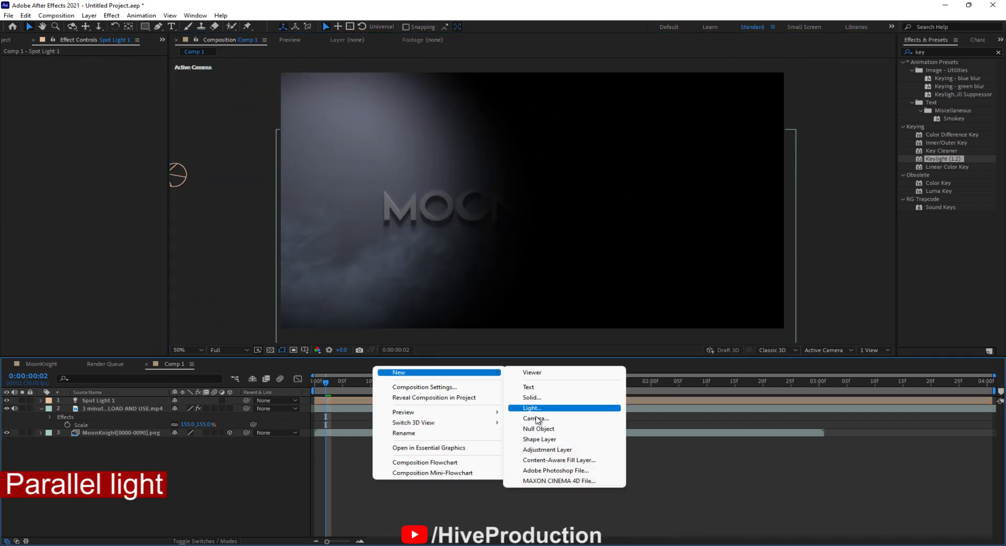
{"action": "left_click", "coordinate": [531, 408]}
{"action": "left_click", "coordinate": [512, 163]}
{"action": "left_click", "coordinate": [503, 180]}
{"action": "left_click", "coordinate": [515, 366]}
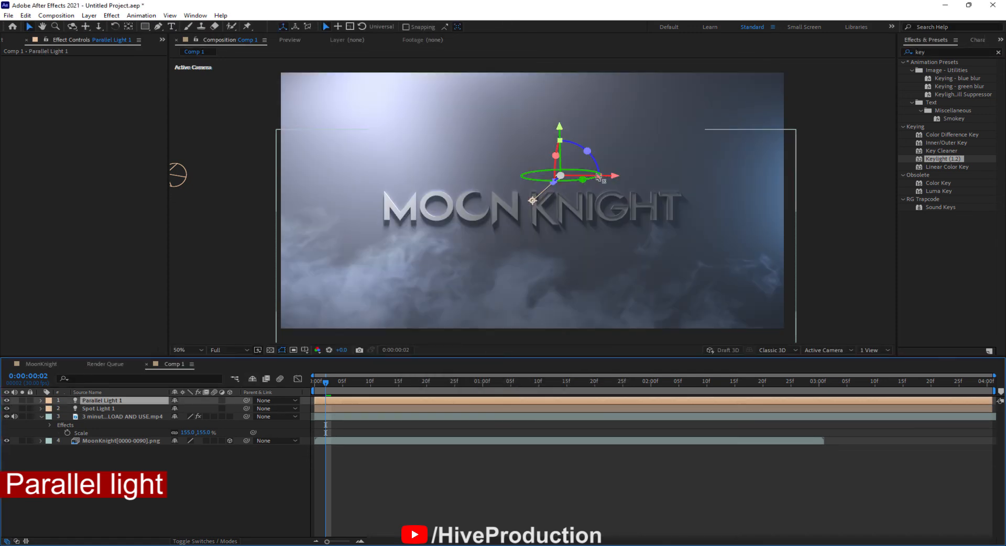
{"action": "left_click_drag", "start_coordinate": [610, 177], "coordinate": [841, 178]}
{"action": "left_click_drag", "start_coordinate": [710, 201], "coordinate": [766, 176]}
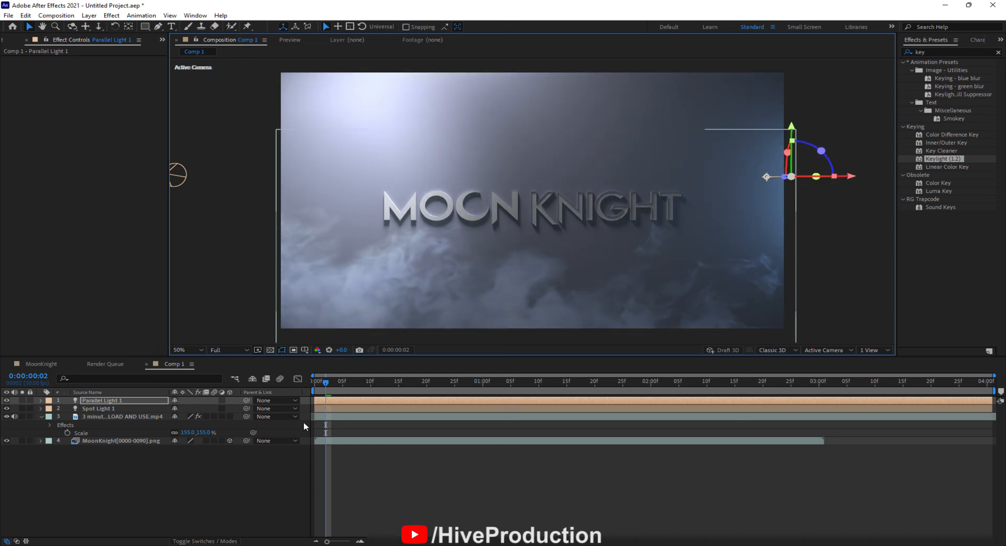
Set Parallel Light 1's intensity to 120% and lower the light and its point of interest to the title's height.
{"action": "left_click", "coordinate": [41, 401]}
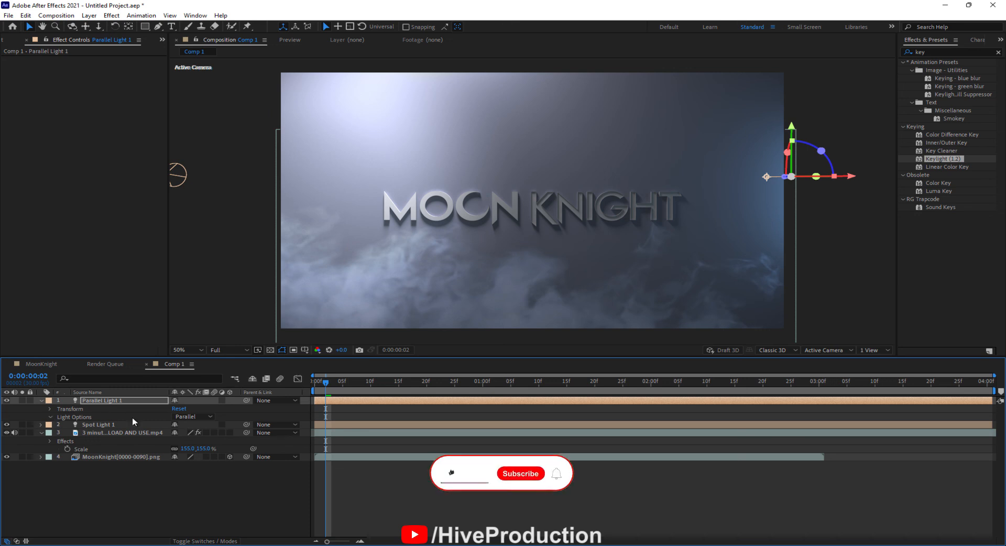
{"action": "left_click", "coordinate": [51, 417]}
{"action": "left_click_drag", "start_coordinate": [178, 426], "coordinate": [412, 384]}
{"action": "left_click_drag", "start_coordinate": [766, 177], "coordinate": [769, 209]}
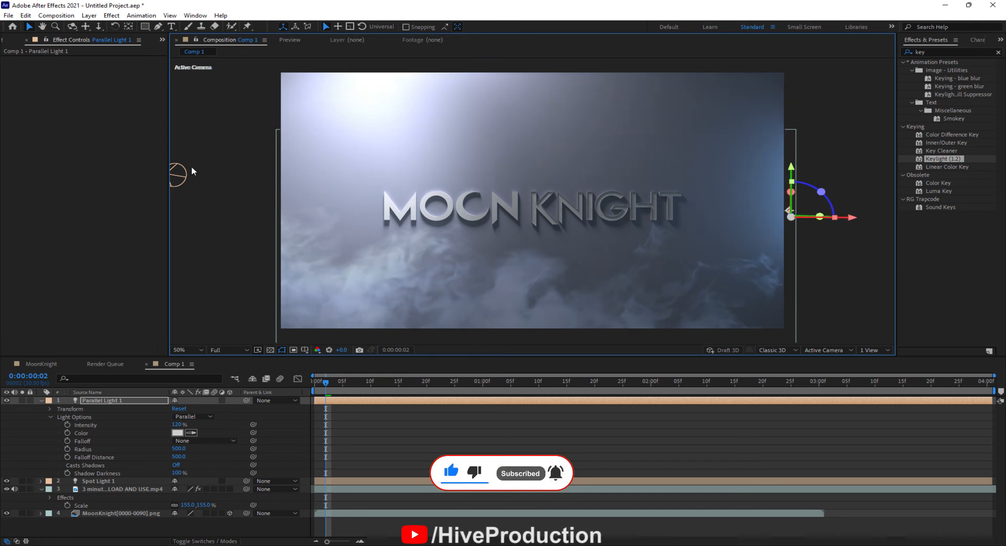
Move the spot light's point of interest just outside the left edge of the image.
{"action": "left_click", "coordinate": [192, 179]}
{"action": "middle_click_drag", "start_coordinate": [222, 210], "coordinate": [276, 208]}
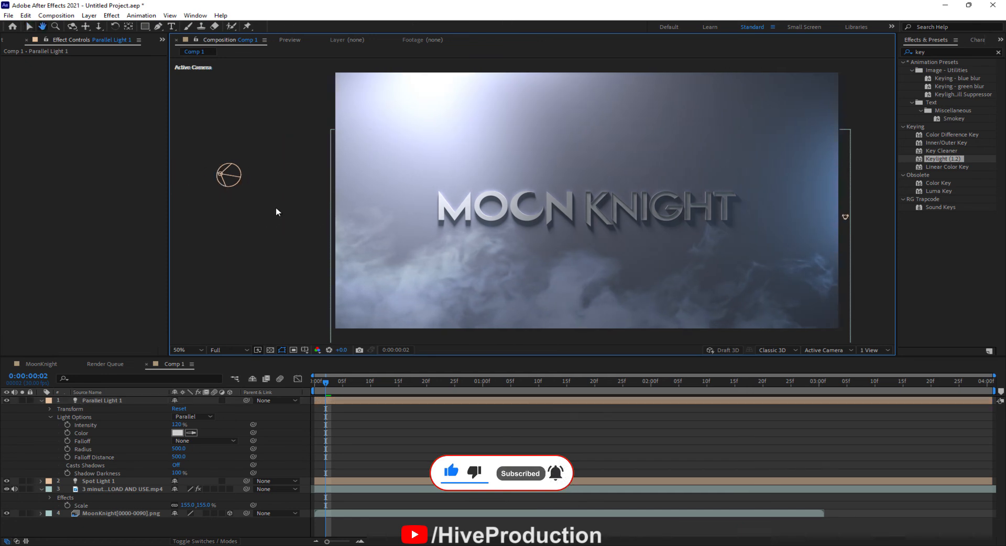
{"action": "left_click", "coordinate": [221, 174]}
{"action": "left_click_drag", "start_coordinate": [339, 192], "coordinate": [310, 186]}
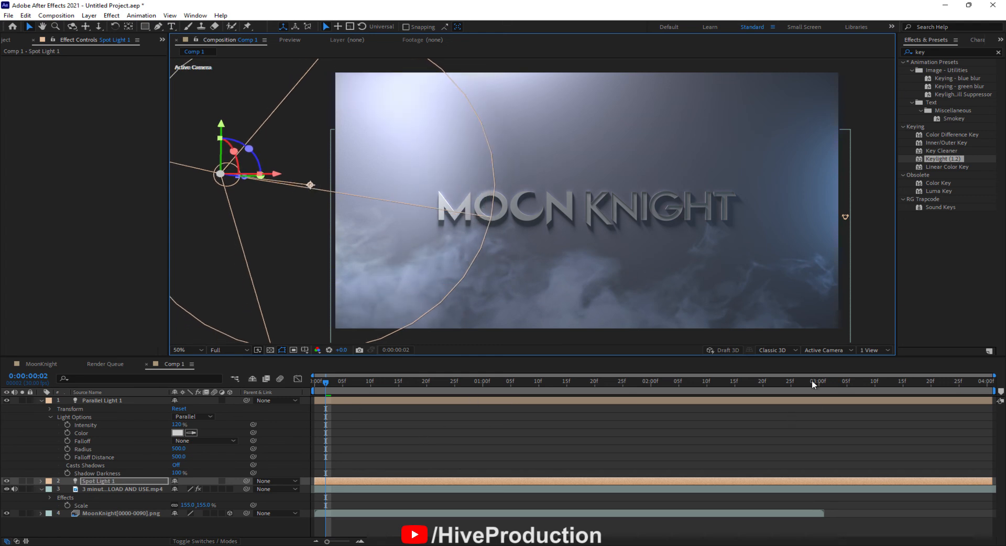
End the composition's work area at 0:00:03:00.
{"action": "left_click", "coordinate": [824, 386]}
{"action": "left_click_drag", "start_coordinate": [823, 384], "coordinate": [820, 384]}
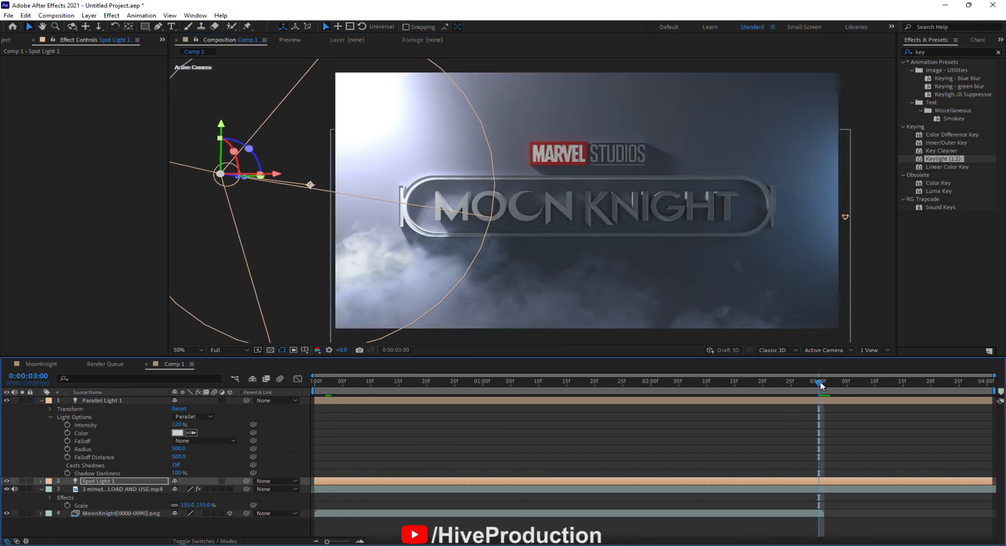
{"action": "key", "text": "n"}
Move the spot light and its point of interest farther to the left of the image.
{"action": "key", "text": "comma"}
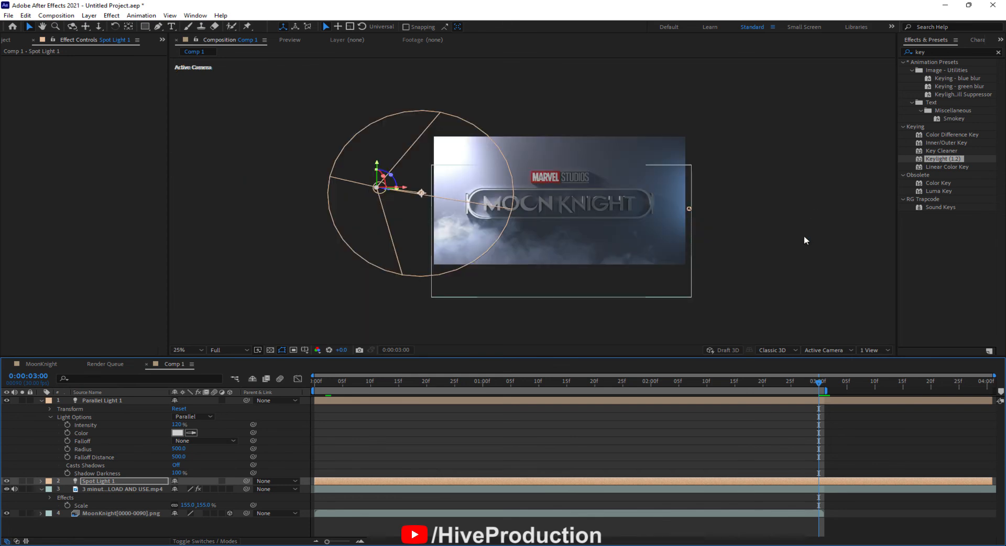
{"action": "left_click", "coordinate": [749, 299]}
{"action": "left_click", "coordinate": [378, 187]}
{"action": "left_click_drag", "start_coordinate": [425, 193], "coordinate": [394, 196]}
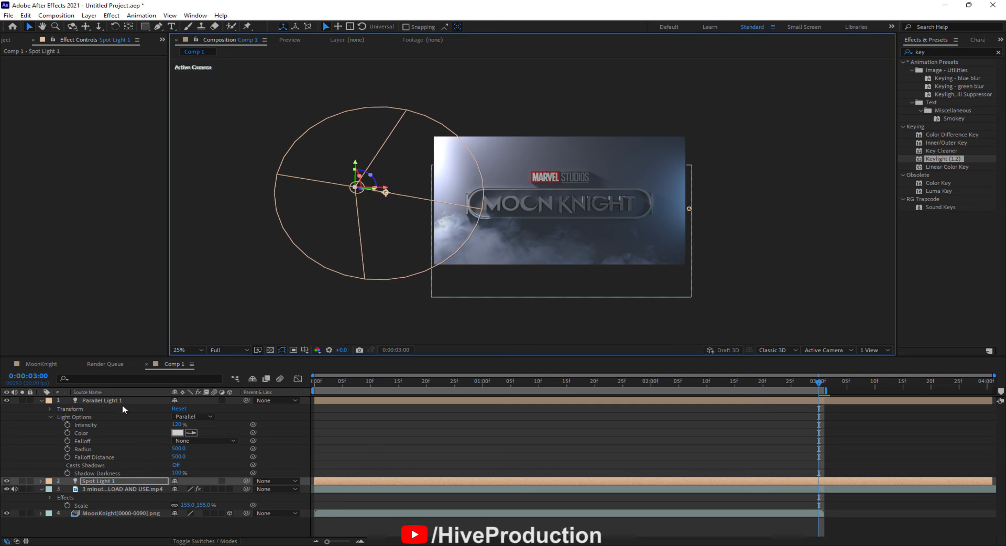
Add a second parallel light with 100% intensity and move it above the top edge of the image.
{"action": "left_click", "coordinate": [41, 401]}
{"action": "right_click", "coordinate": [326, 309]}
{"action": "mouse_move", "coordinate": [337, 314]}
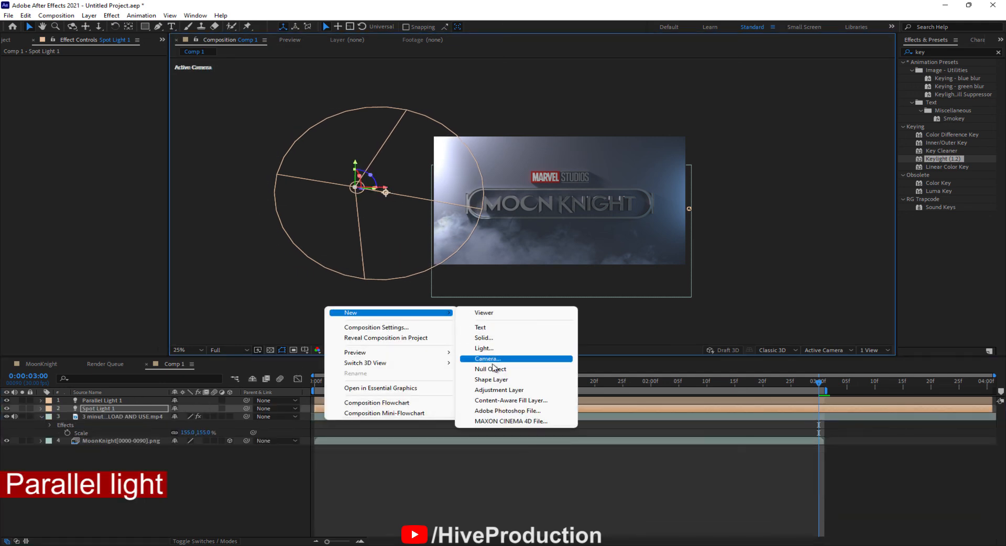
{"action": "left_click", "coordinate": [490, 353]}
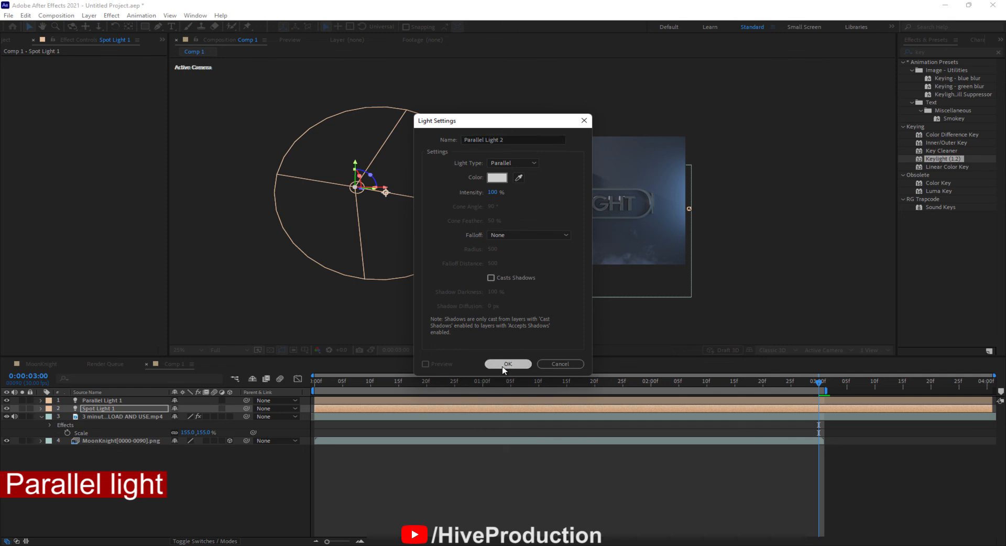
{"action": "left_click", "coordinate": [507, 364]}
{"action": "left_click_drag", "start_coordinate": [573, 172], "coordinate": [571, 85]}
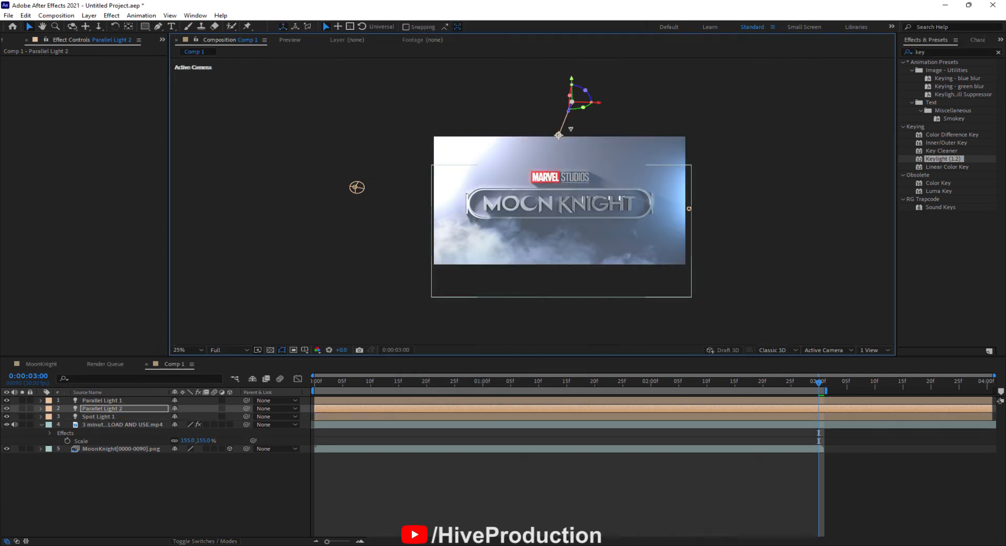
Set Parallel Light 2's intensity to 40% and shift its point of interest to the right.
{"action": "left_click", "coordinate": [41, 409]}
{"action": "left_click", "coordinate": [50, 425]}
{"action": "left_click_drag", "start_coordinate": [176, 433], "coordinate": [142, 438]}
{"action": "left_click_drag", "start_coordinate": [559, 135], "coordinate": [609, 135]}
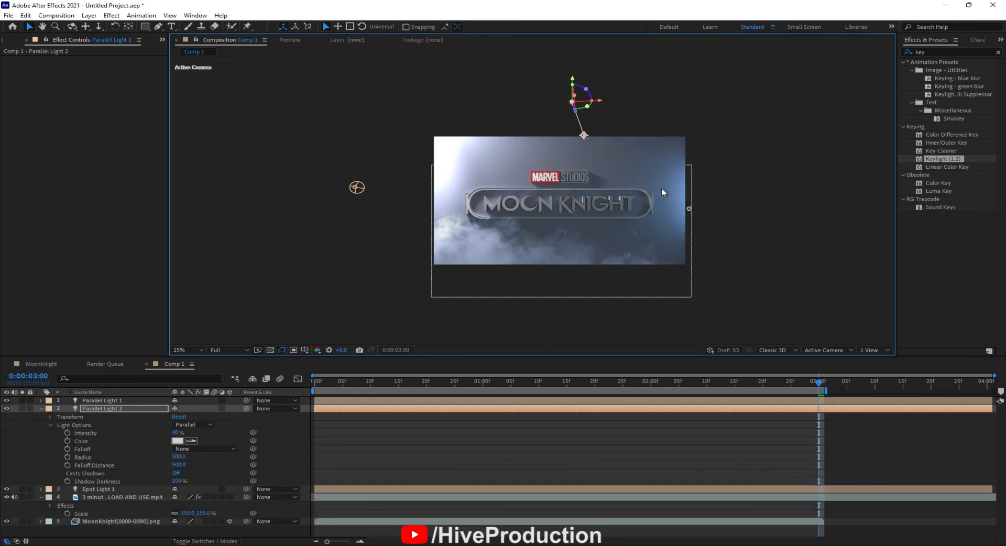
{"action": "left_click", "coordinate": [540, 302]}
Set Spot Light 1's cone feather to 100% and its intensity to -17%.
{"action": "left_click", "coordinate": [41, 409]}
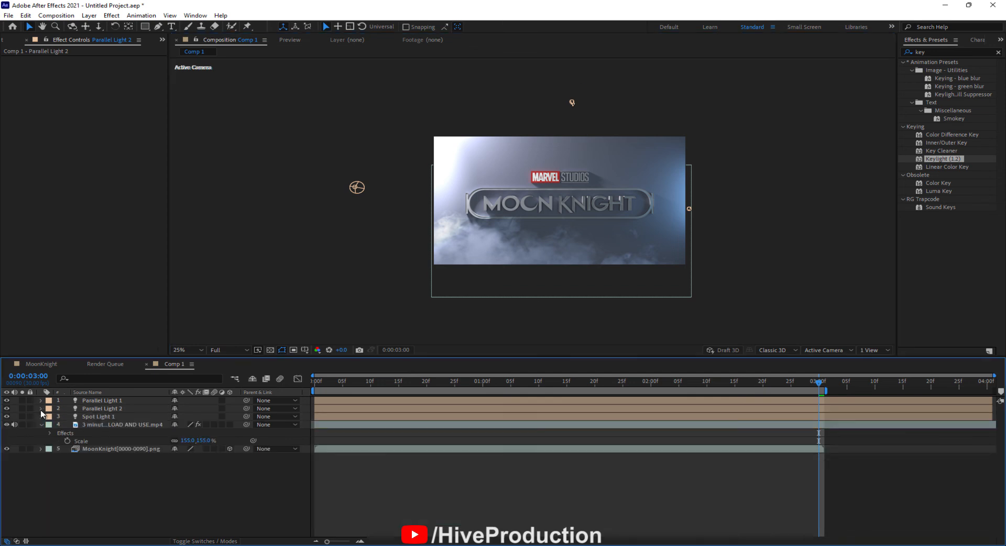
{"action": "left_click", "coordinate": [94, 417]}
{"action": "left_click", "coordinate": [42, 417]}
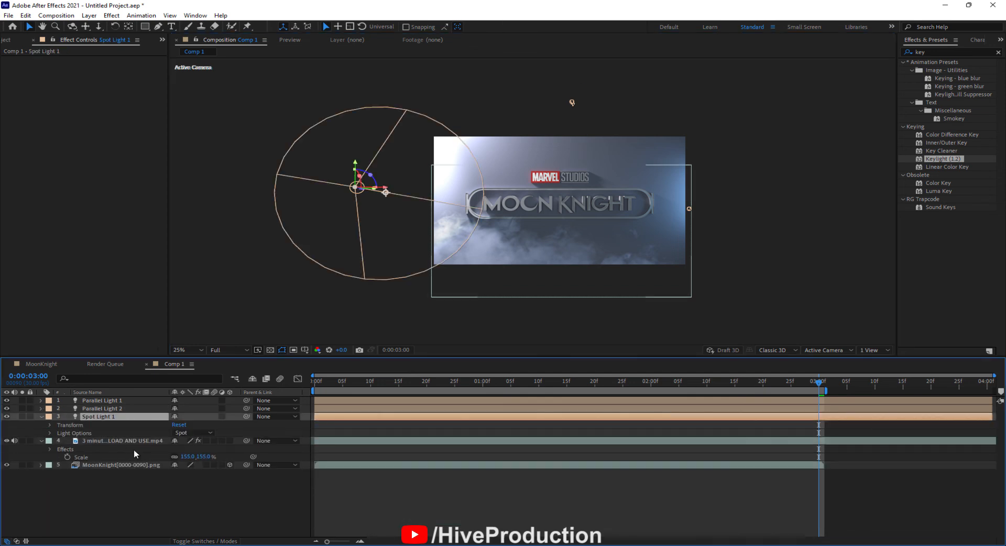
{"action": "left_click", "coordinate": [50, 433]}
{"action": "left_click_drag", "start_coordinate": [218, 465], "coordinate": [112, 437]}
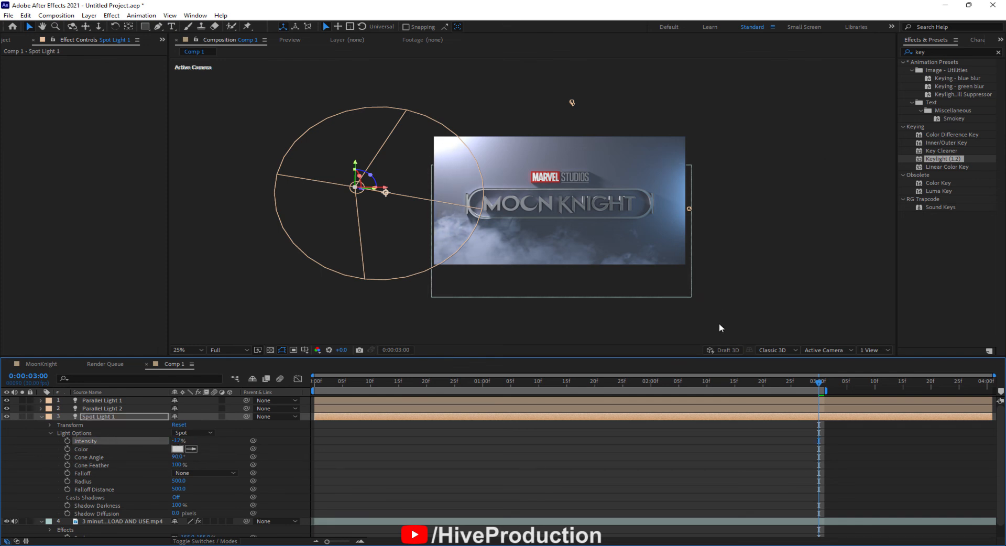
{"action": "left_click", "coordinate": [41, 416]}
Apply the Curves effect to the MoonKnight[0000-0090].png layer and shape its RGB curve into a gentle S, raising highlights and lowering shadows.
{"action": "left_click", "coordinate": [121, 449]}
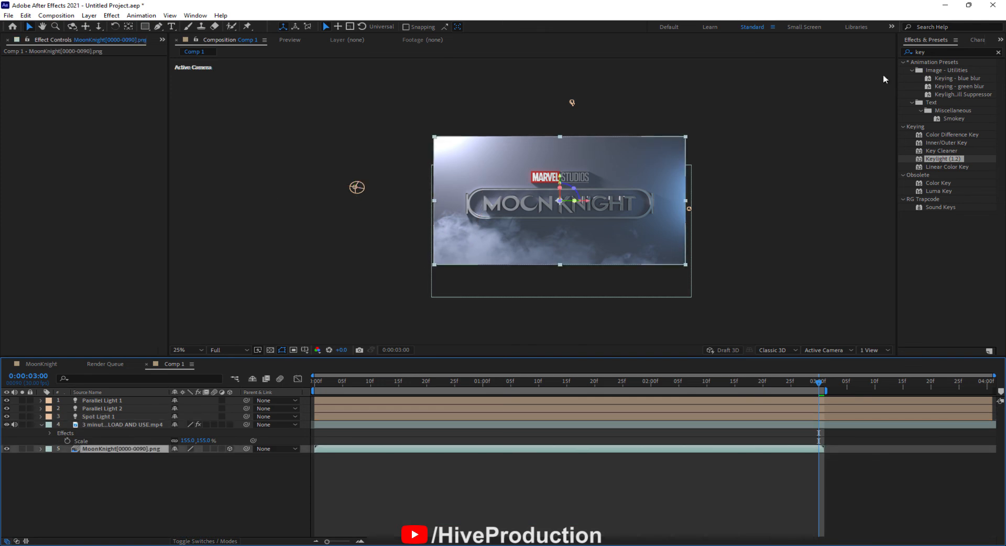
{"action": "left_click", "coordinate": [946, 54]}
{"action": "type", "text": "curve"}
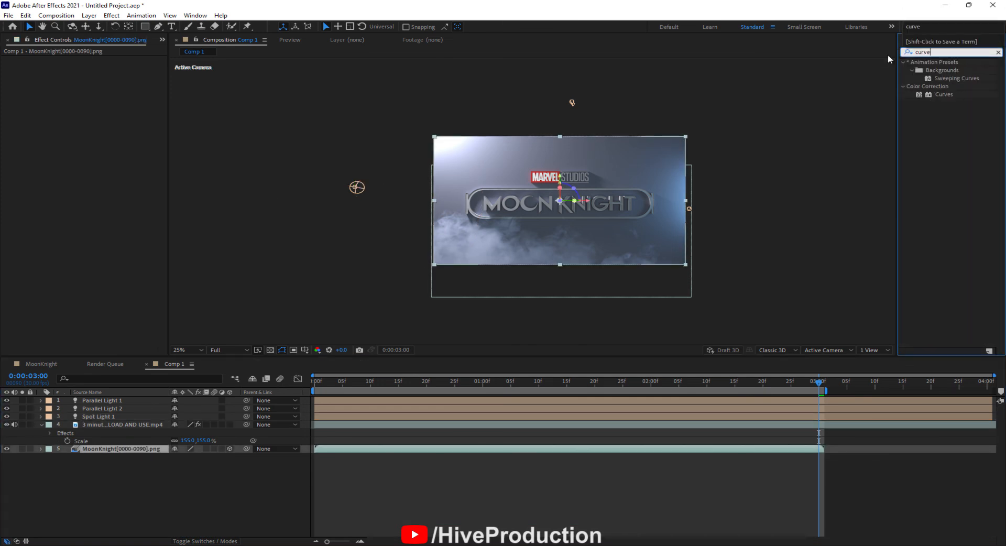
{"action": "left_click_drag", "start_coordinate": [939, 93], "coordinate": [441, 448]}
{"action": "left_click_drag", "start_coordinate": [116, 127], "coordinate": [114, 122]}
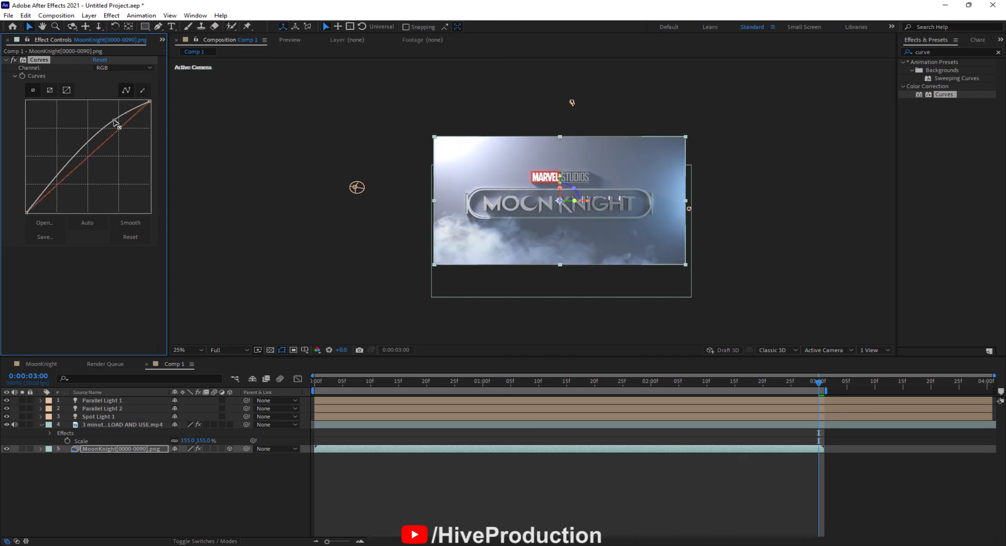
{"action": "left_click_drag", "start_coordinate": [53, 184], "coordinate": [57, 198]}
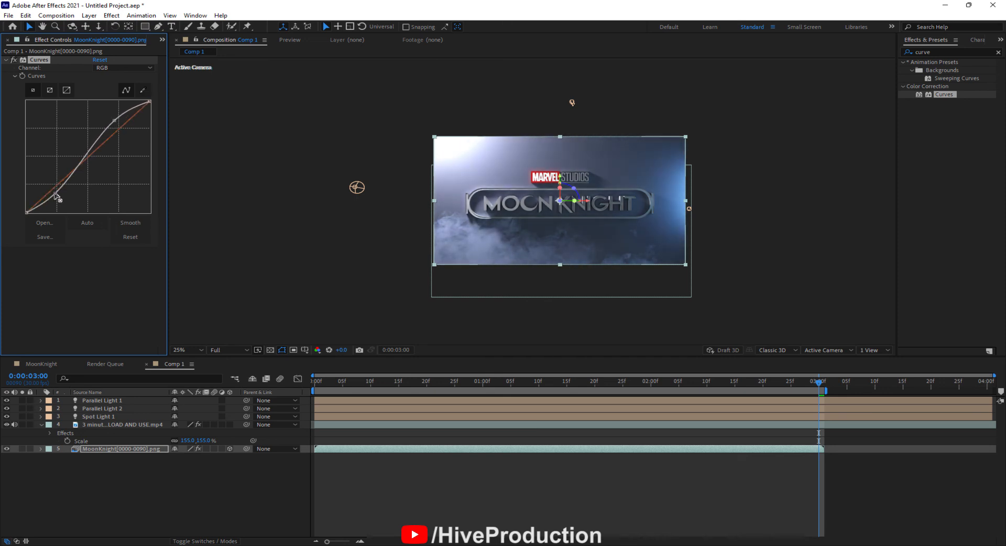
Play a preview of Comp 1 at 50% magnification to check the graded title animation.
{"action": "key", "text": "period"}
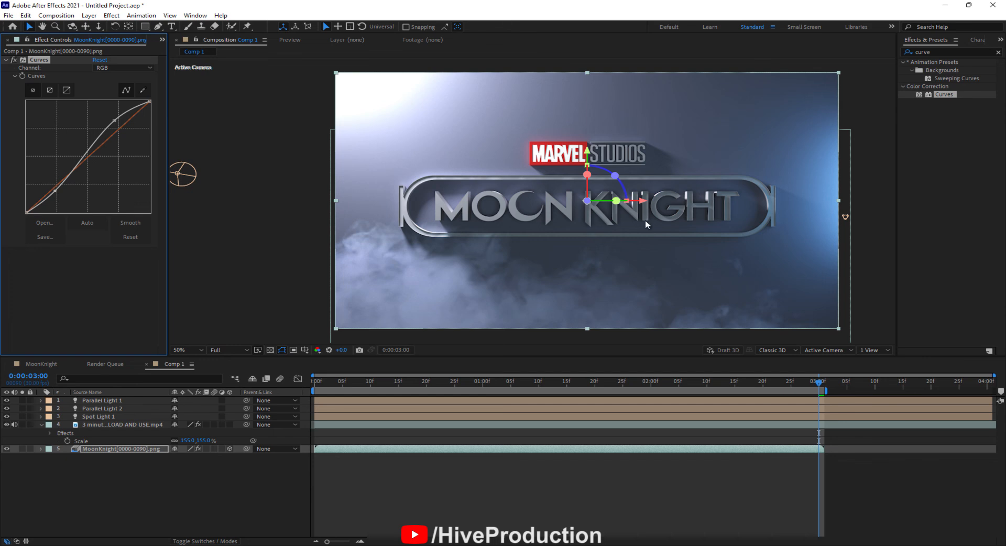
{"action": "left_click_drag", "start_coordinate": [645, 225], "coordinate": [595, 220]}
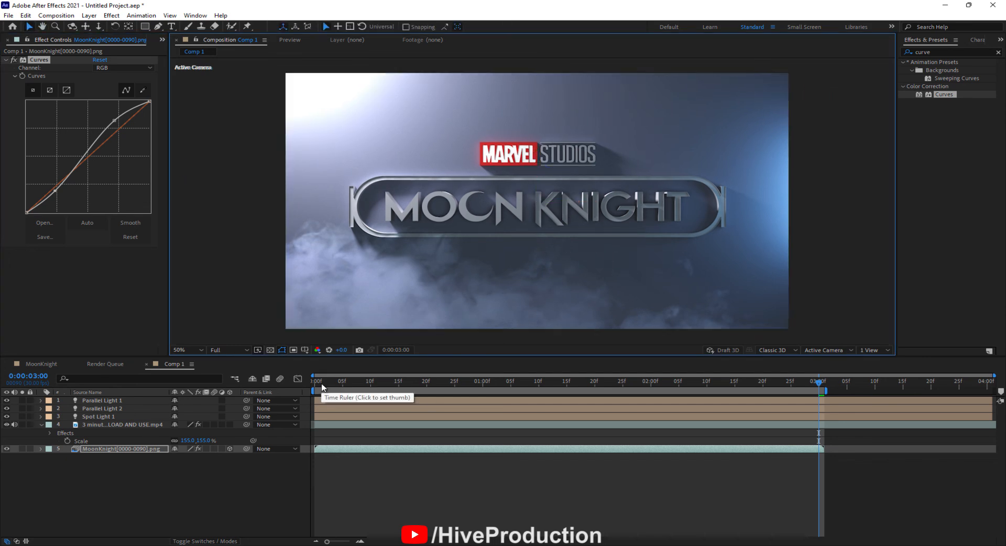
{"action": "key", "text": "space"}
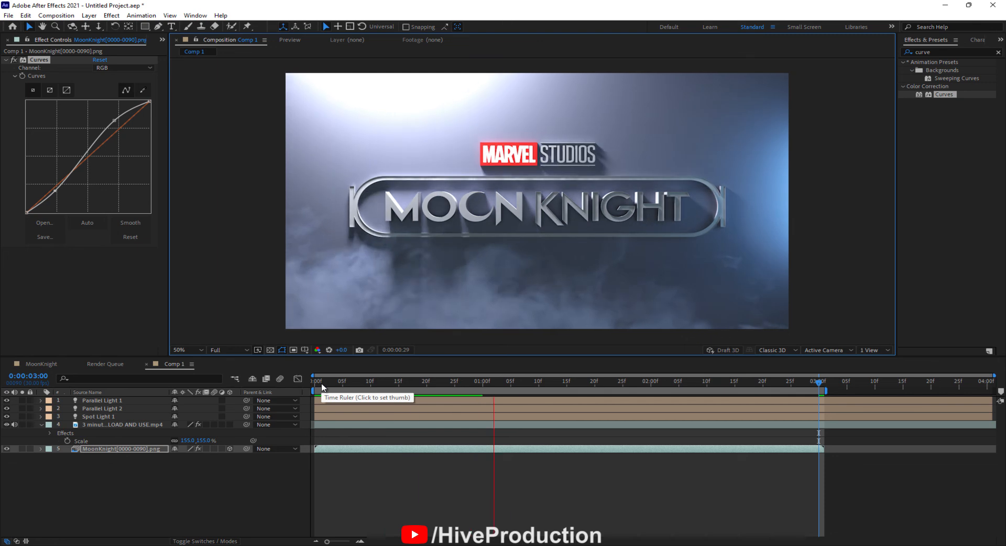